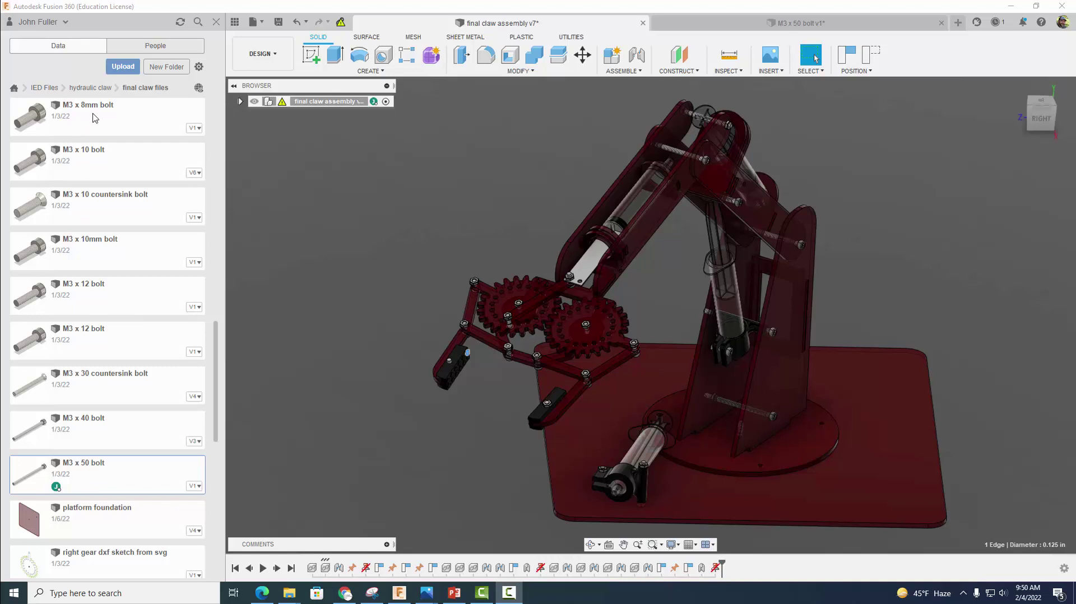
# Create a new design, hide the data panel and start a sketch on the front XY plane.
pyautogui.click(260, 22)
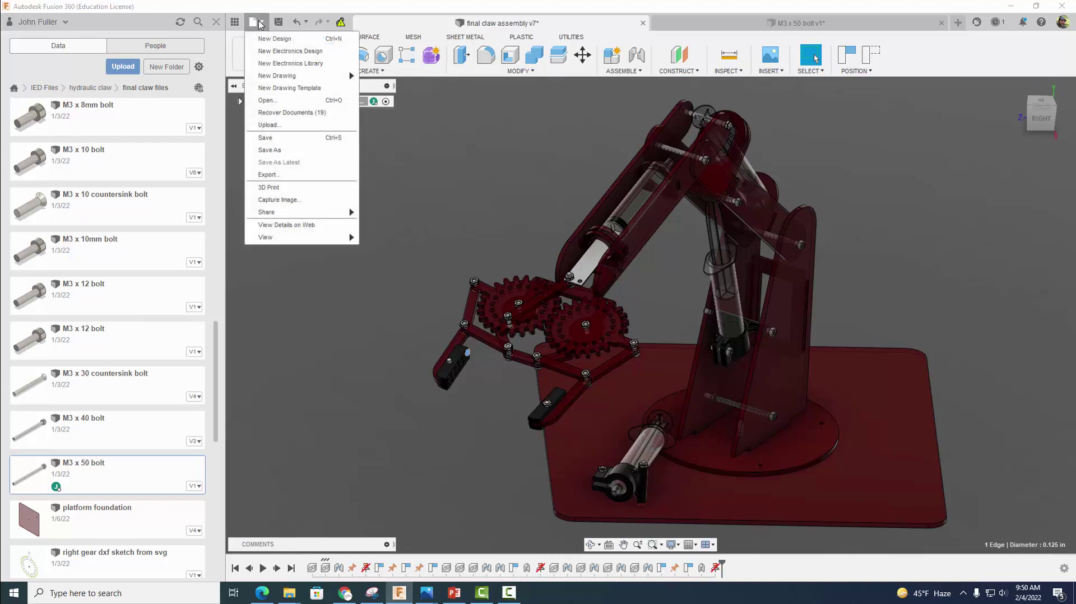
pyautogui.click(274, 39)
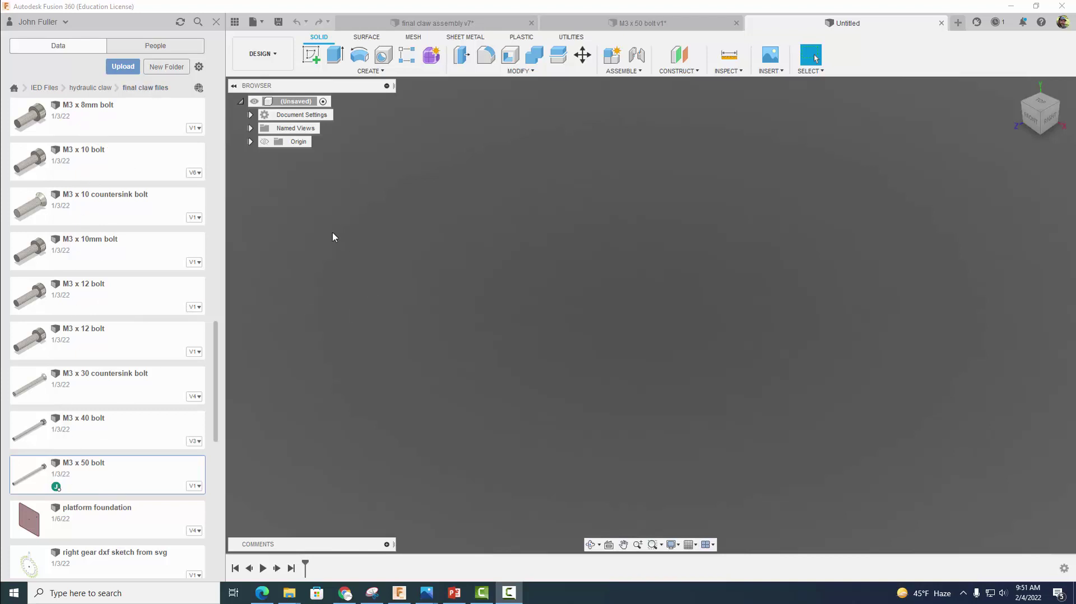
pyautogui.click(215, 21)
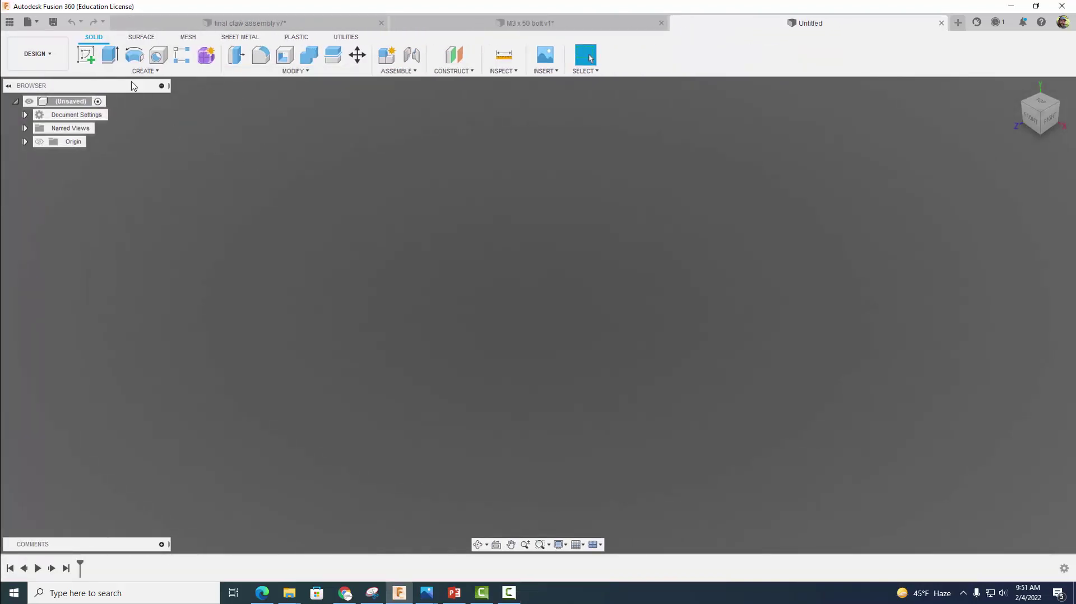
pyautogui.click(86, 56)
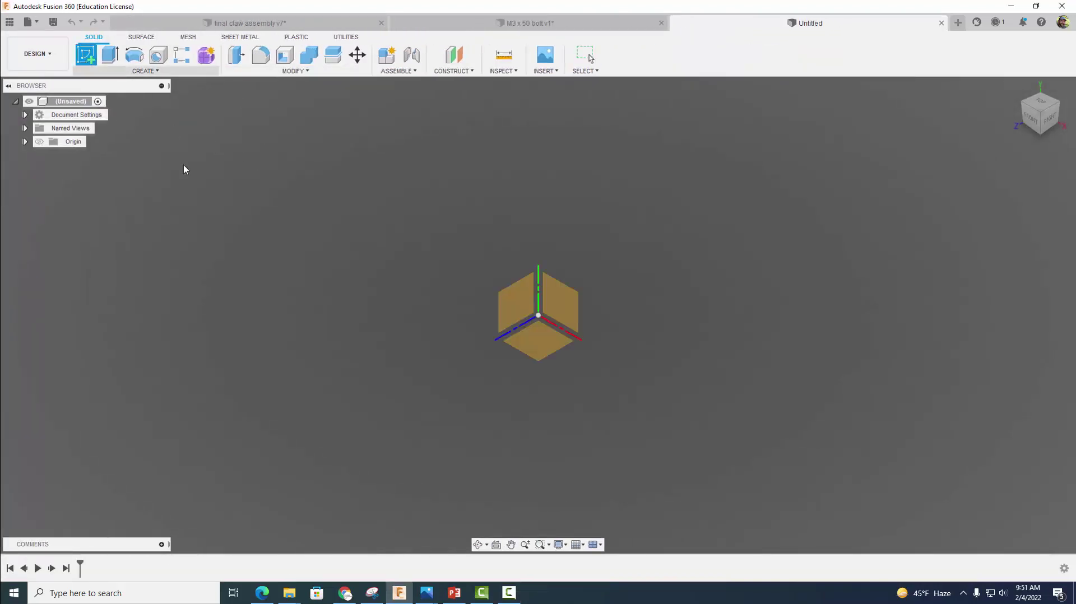
pyautogui.click(554, 305)
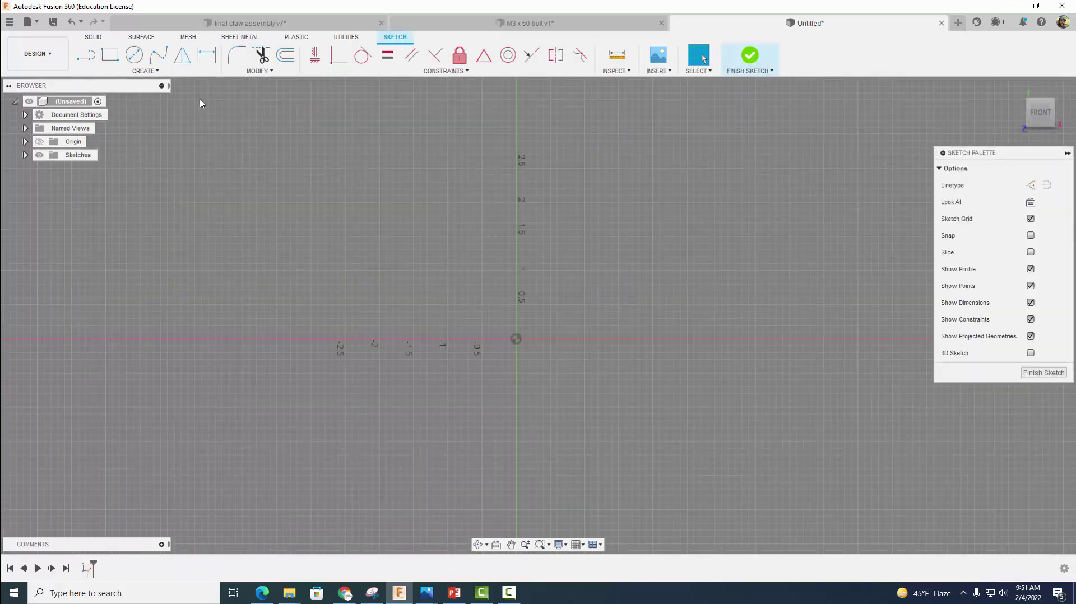
# Change the document's active units to millimetres without making them the default.
pyautogui.click(26, 115)
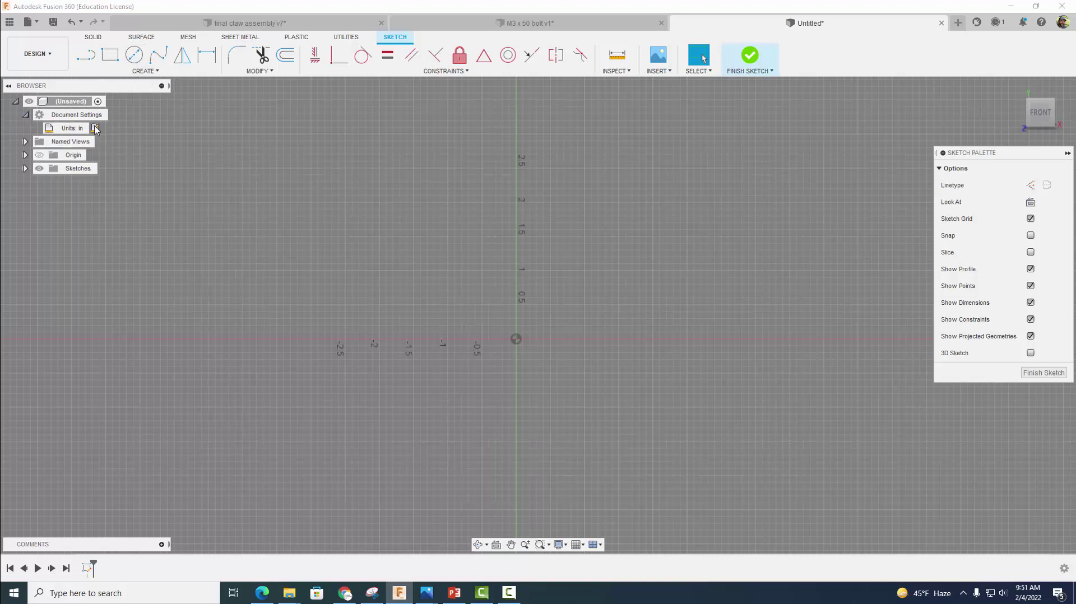
pyautogui.click(96, 128)
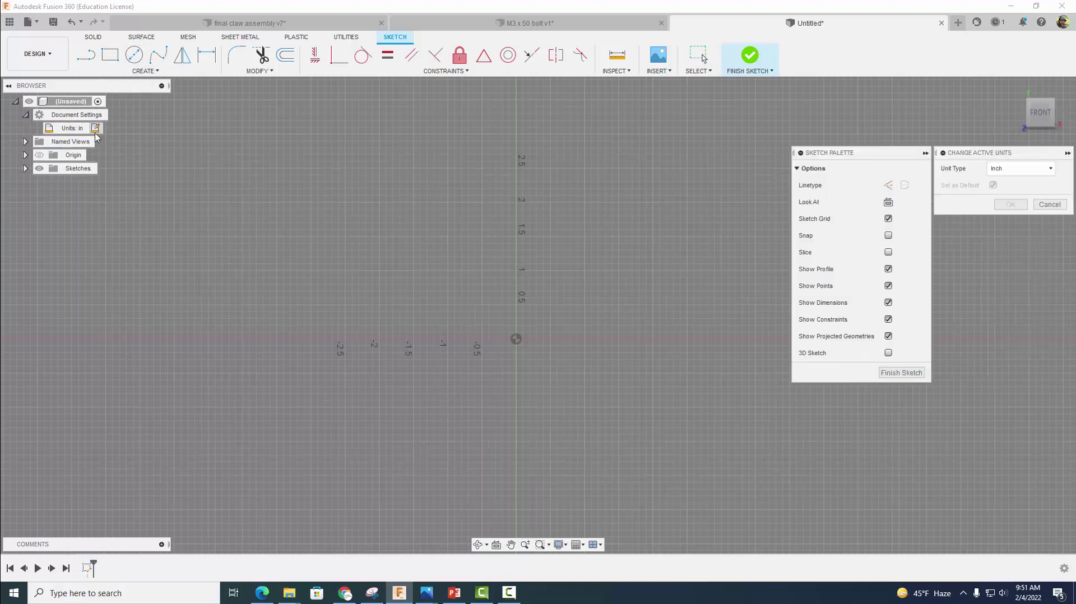
pyautogui.click(993, 176)
pyautogui.click(1007, 195)
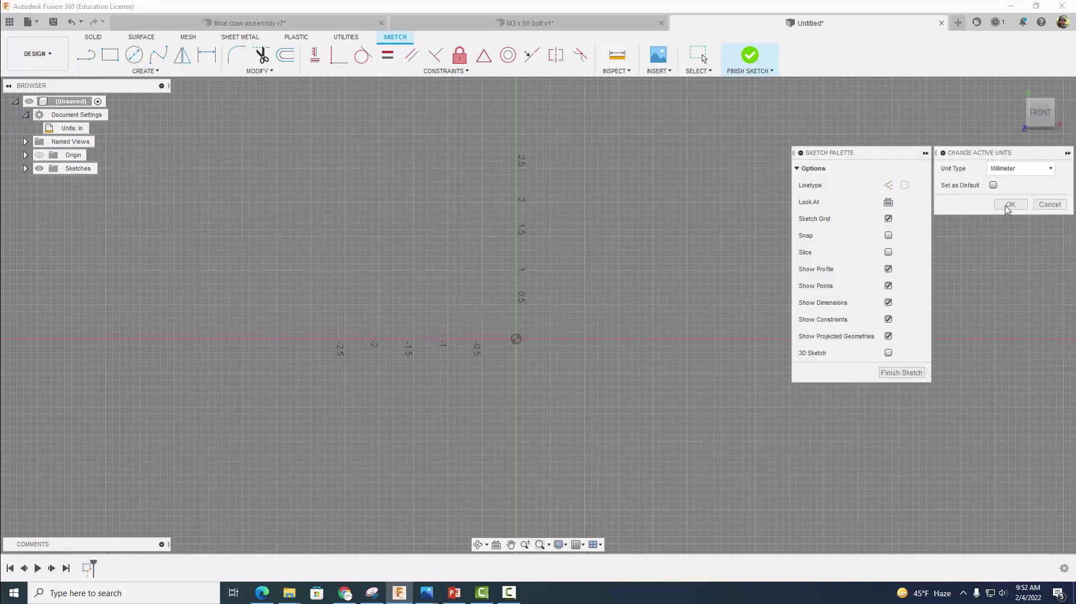
pyautogui.click(1009, 205)
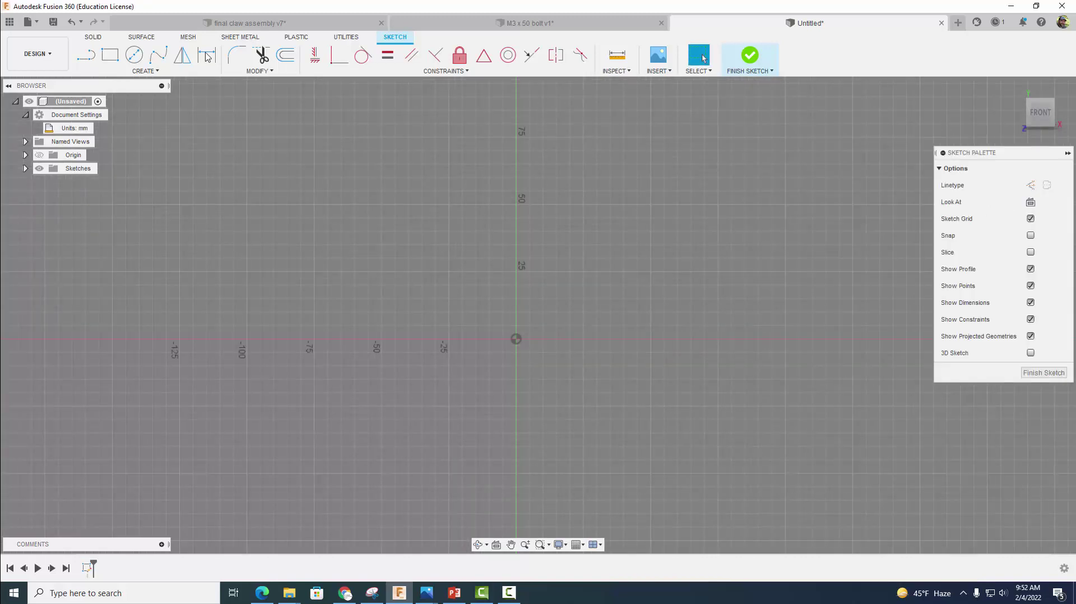
# Sketch a 5.3 mm diameter circle centred on the origin and finish the sketch.
pyautogui.click(134, 55)
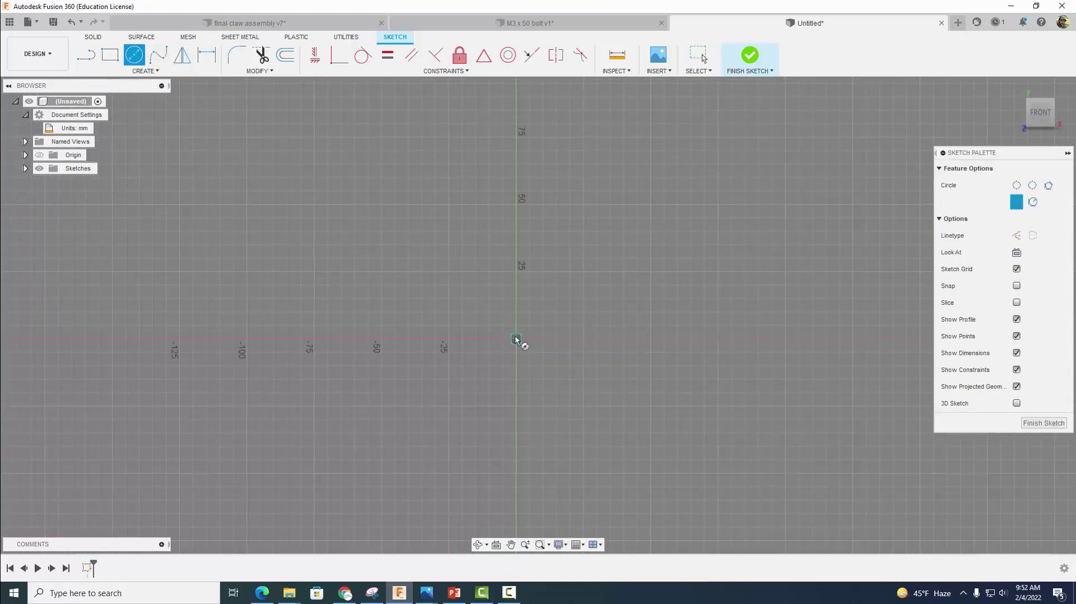
pyautogui.click(516, 339)
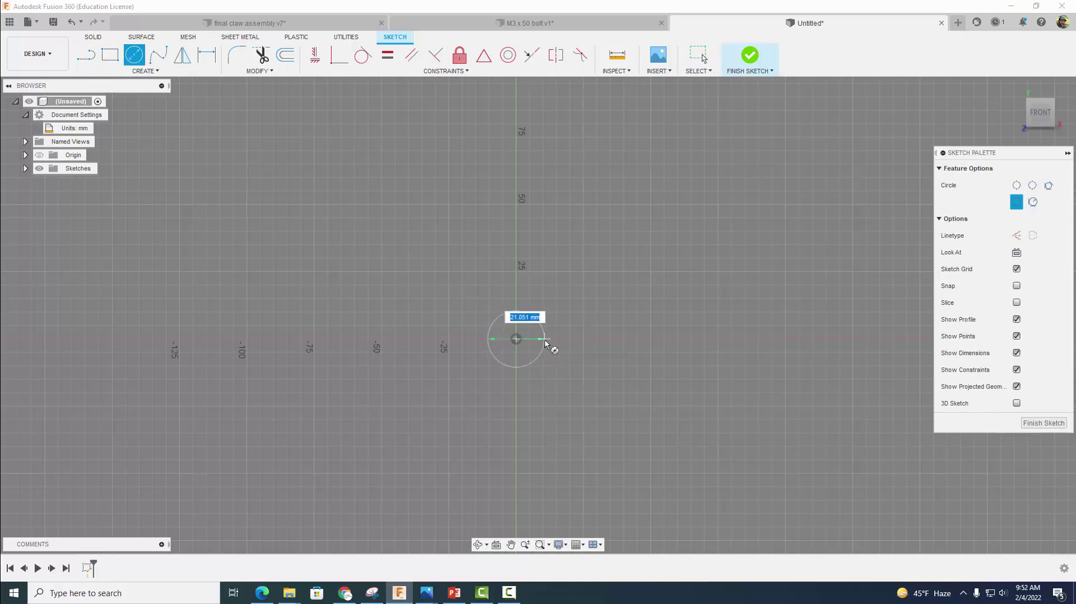
pyautogui.write('5.3')
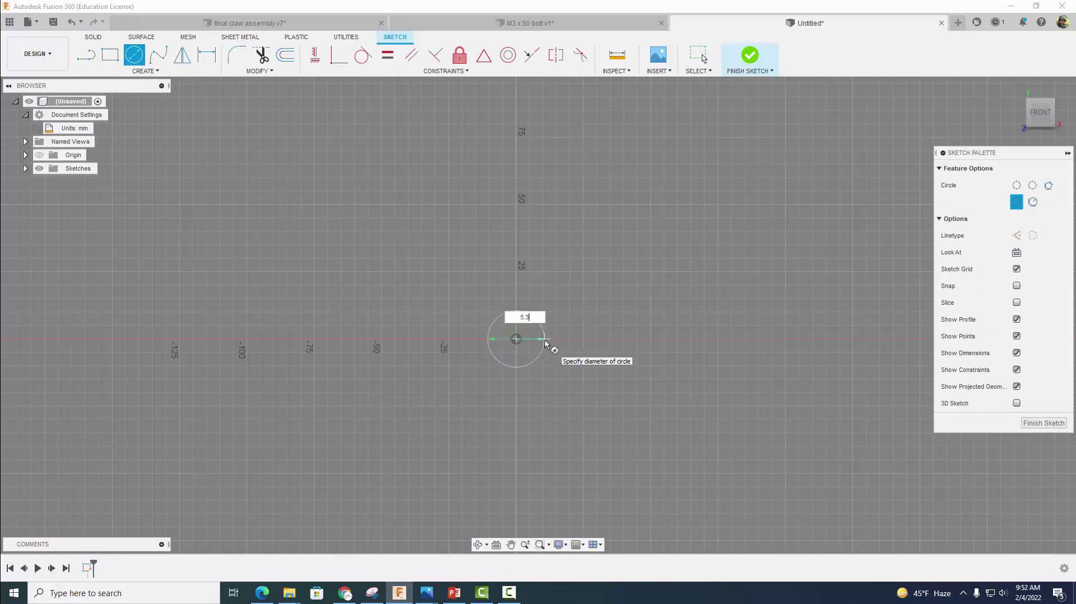
pyautogui.press('Return')
pyautogui.press('Escape')
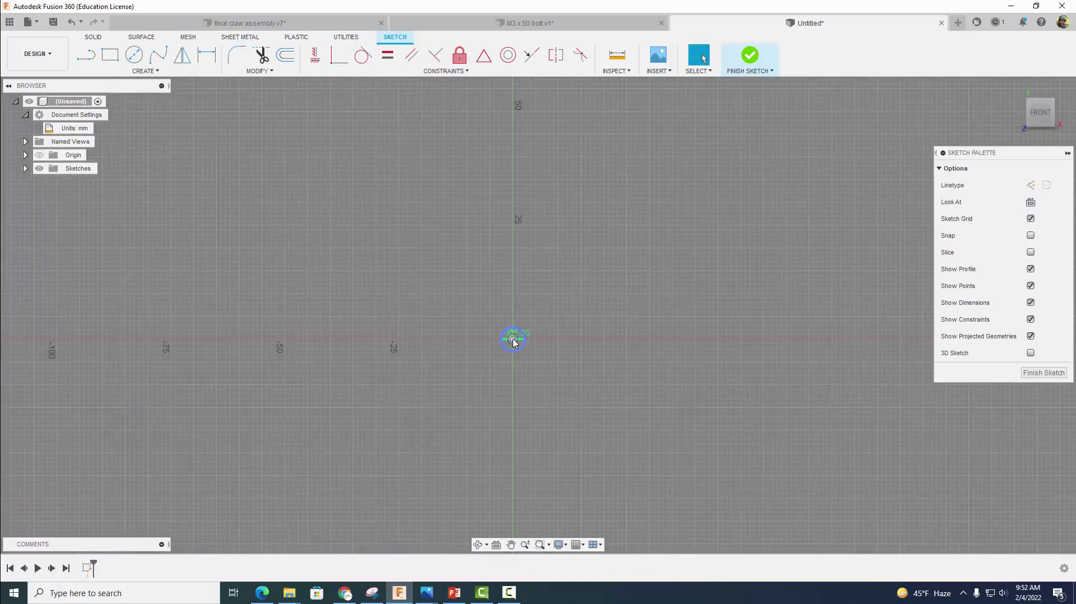
pyautogui.scroll(6, 558, 362)
pyautogui.moveTo(533, 350); pyautogui.dragTo(741, 301, button='middle')
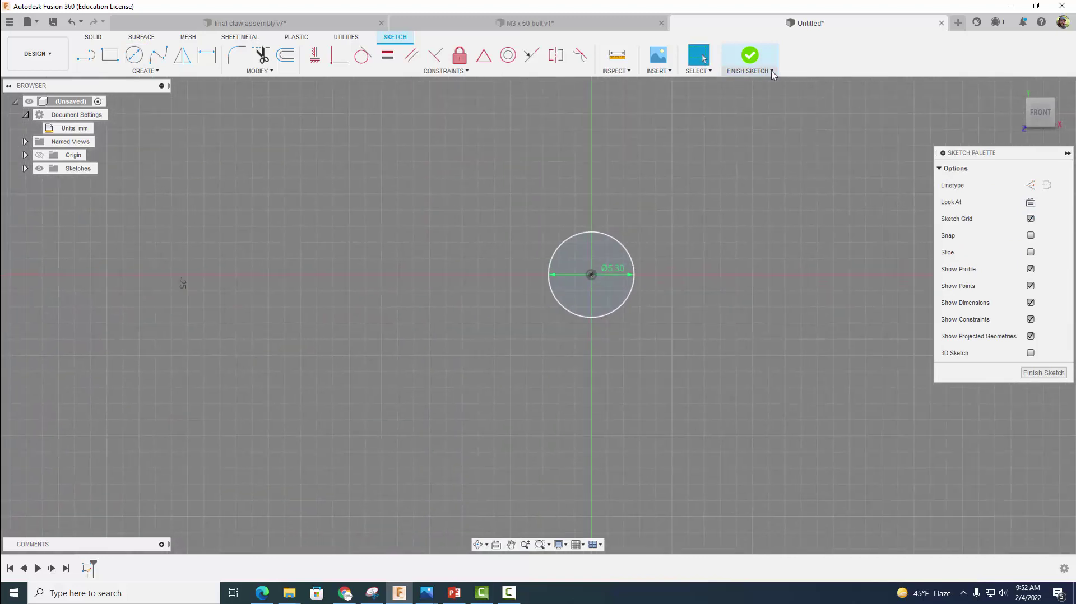
pyautogui.click(749, 55)
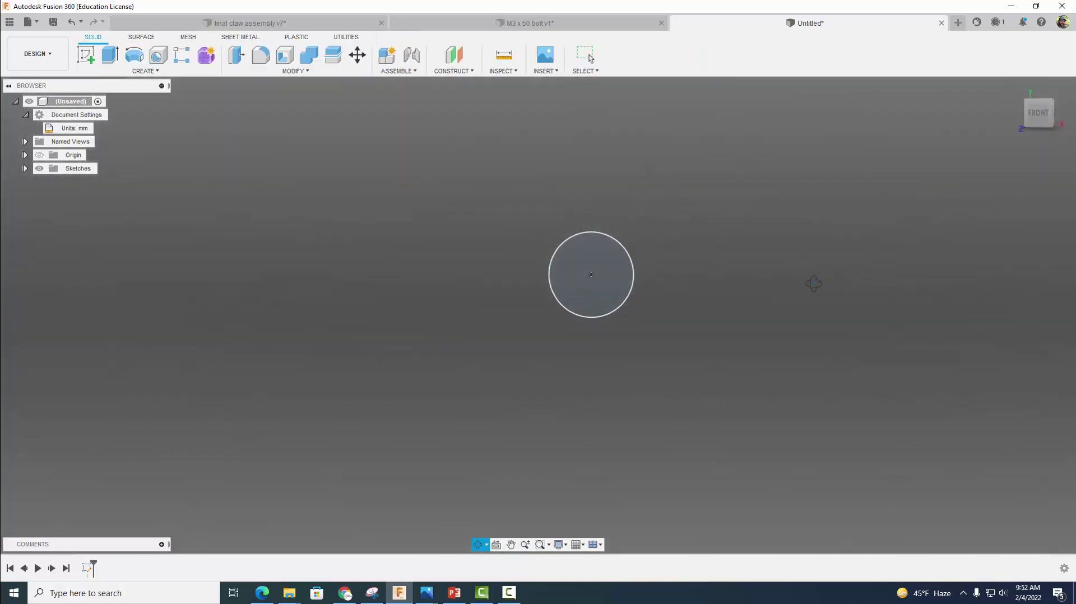
# Extrude the circle profile 3 mm to form the bolt head.
pyautogui.click(111, 55)
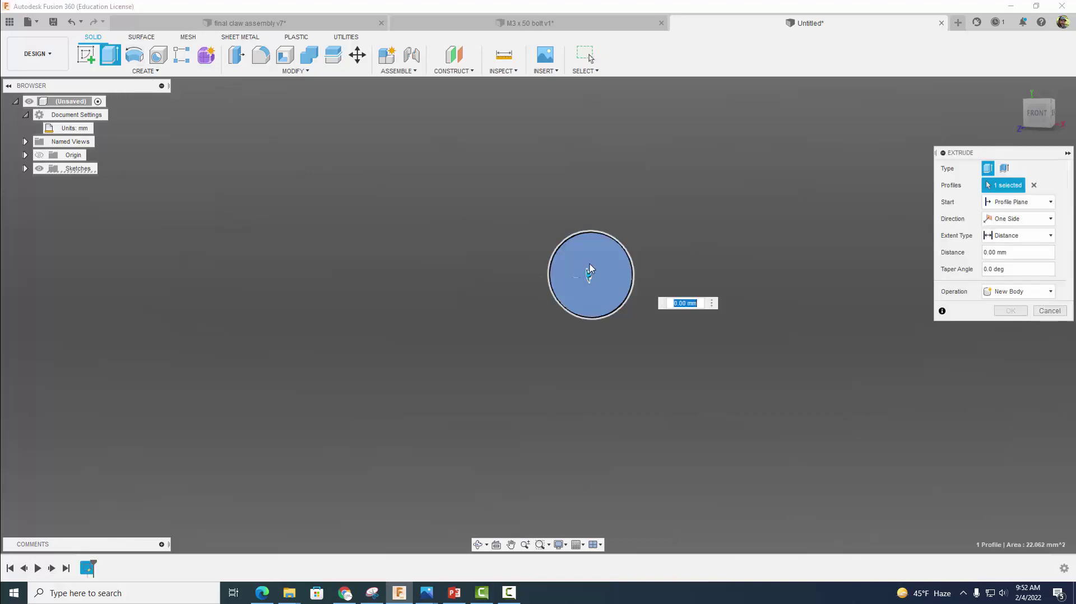
pyautogui.moveTo(591, 273); pyautogui.dragTo(570, 280)
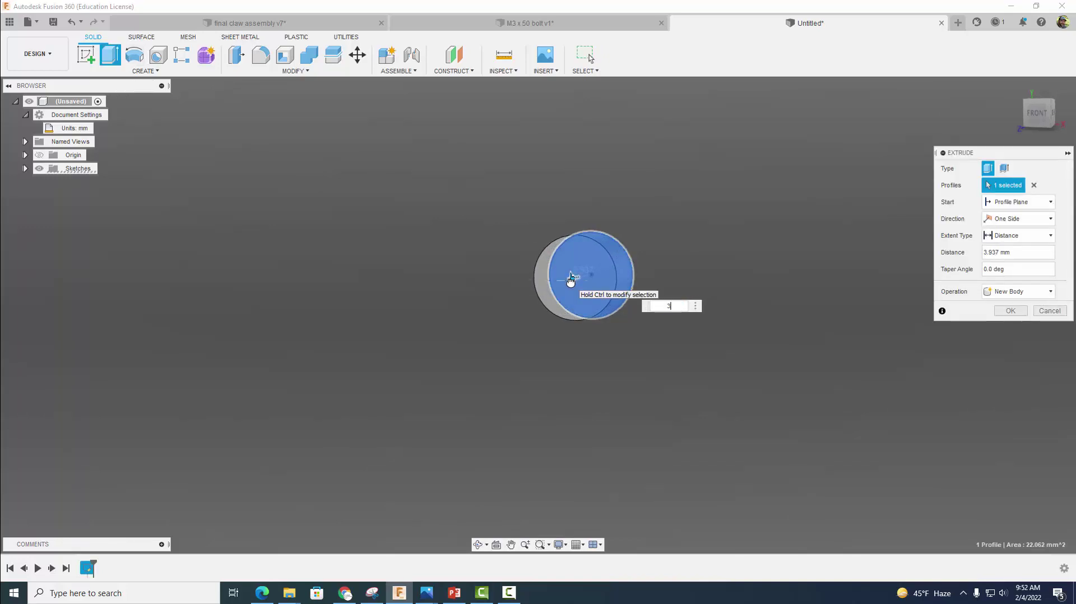
pyautogui.press('Return')
# Sketch a concentric 3 mm diameter circle on the front face of the bolt head and finish the sketch.
pyautogui.moveTo(751, 300)
pyautogui.keyDown('shift'); pyautogui.mouseDown(button='middle')
pyautogui.moveTo(732, 304)
pyautogui.moveTo(760, 314)
pyautogui.mouseUp(button='middle'); pyautogui.keyUp('shift')
pyautogui.click(85, 55)
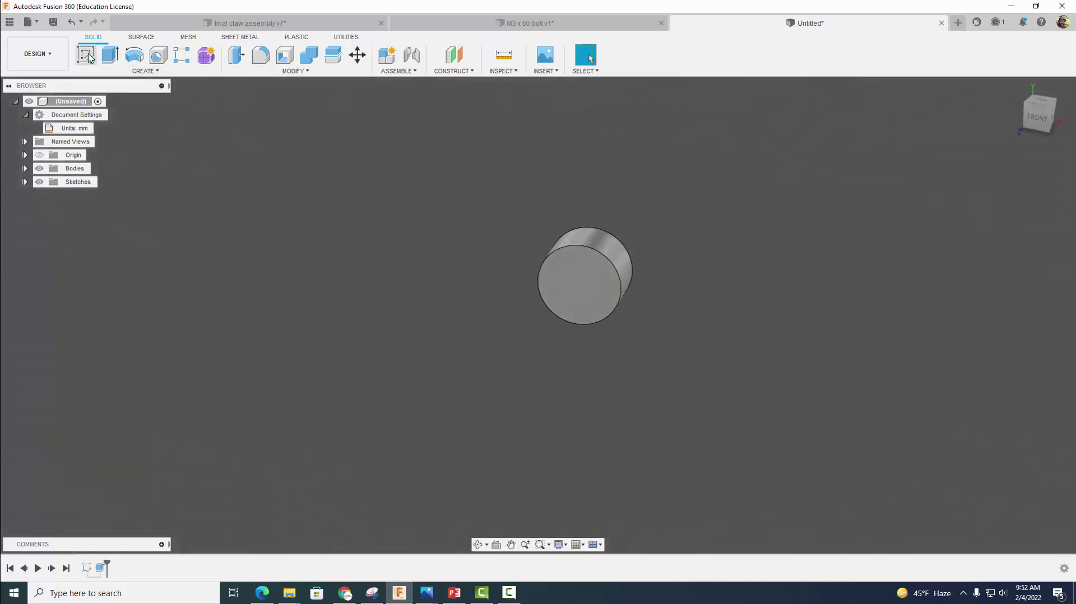
pyautogui.click(589, 278)
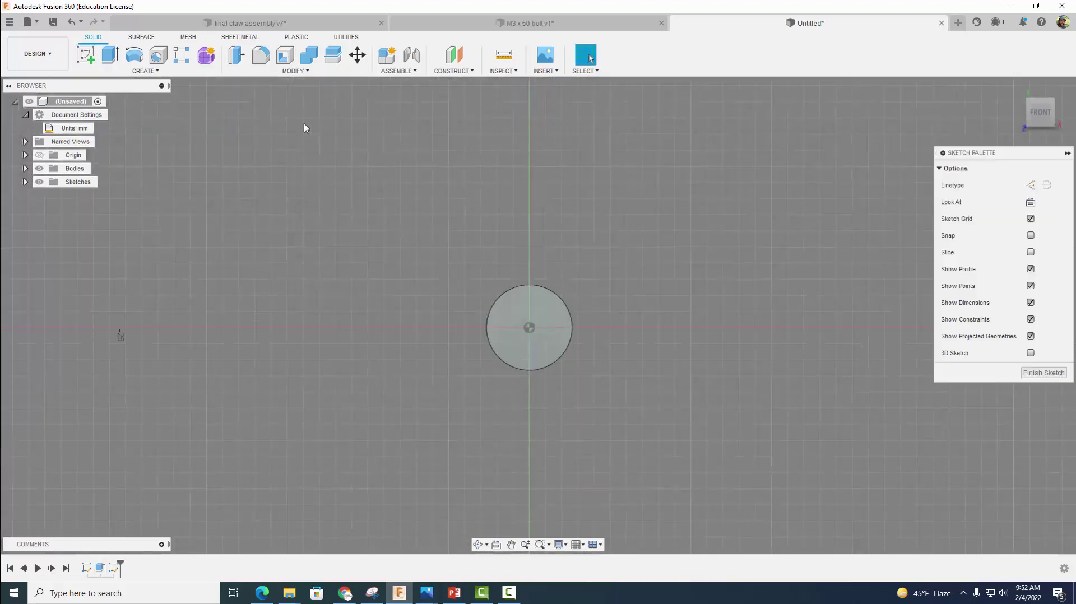
pyautogui.click(134, 54)
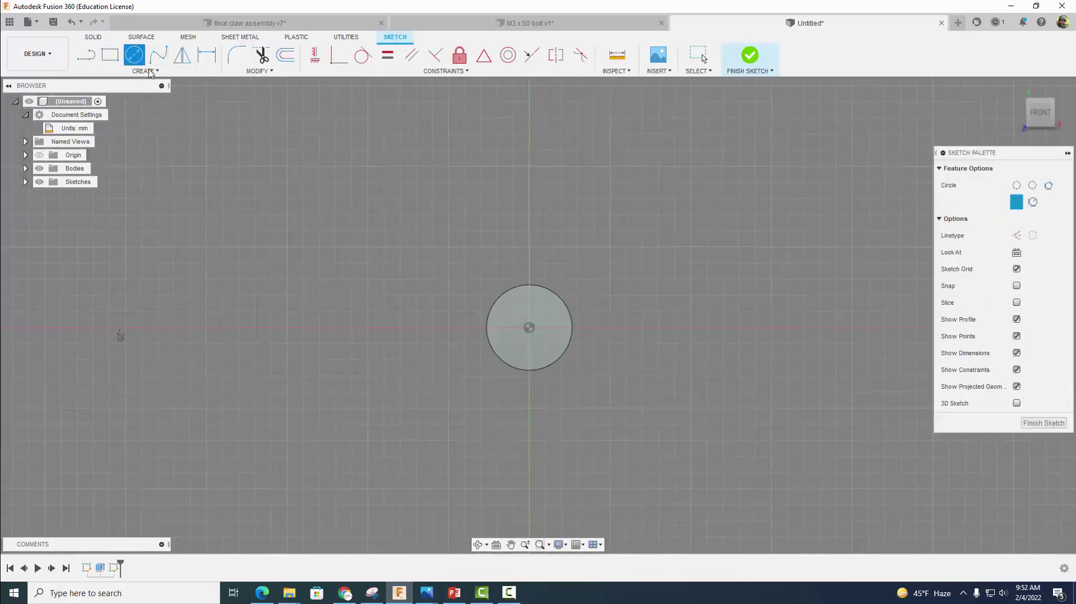
pyautogui.click(529, 327)
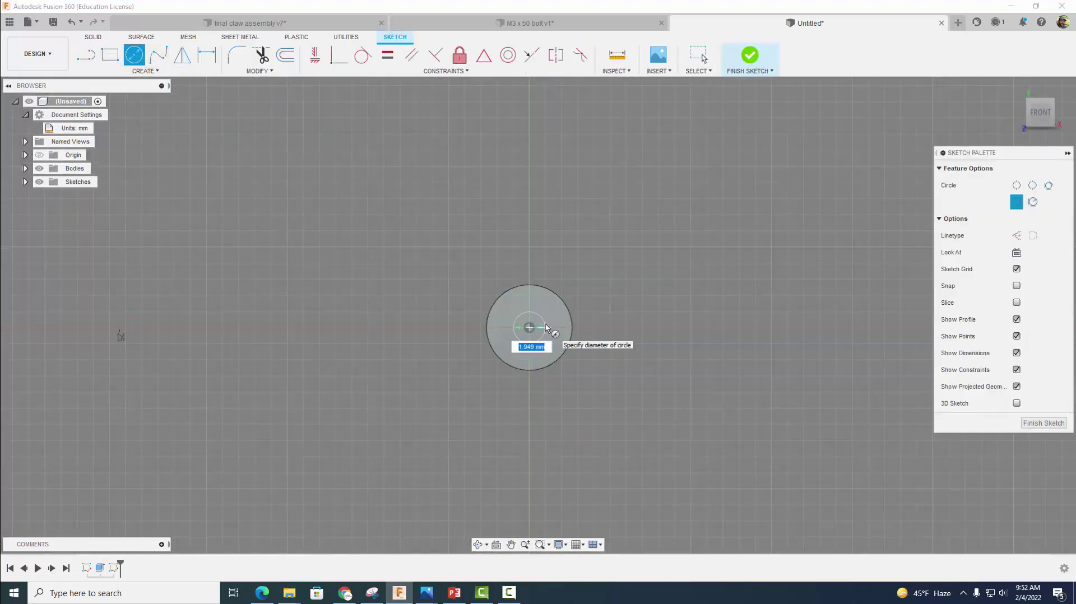
pyautogui.write('3')
pyautogui.press('Return')
pyautogui.press('Escape')
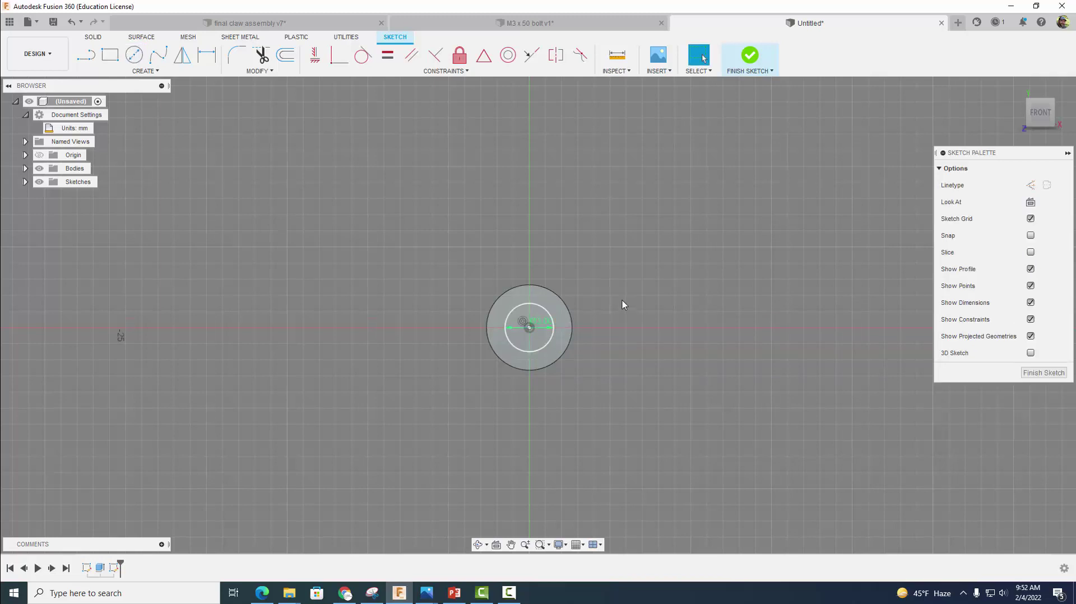
pyautogui.click(749, 56)
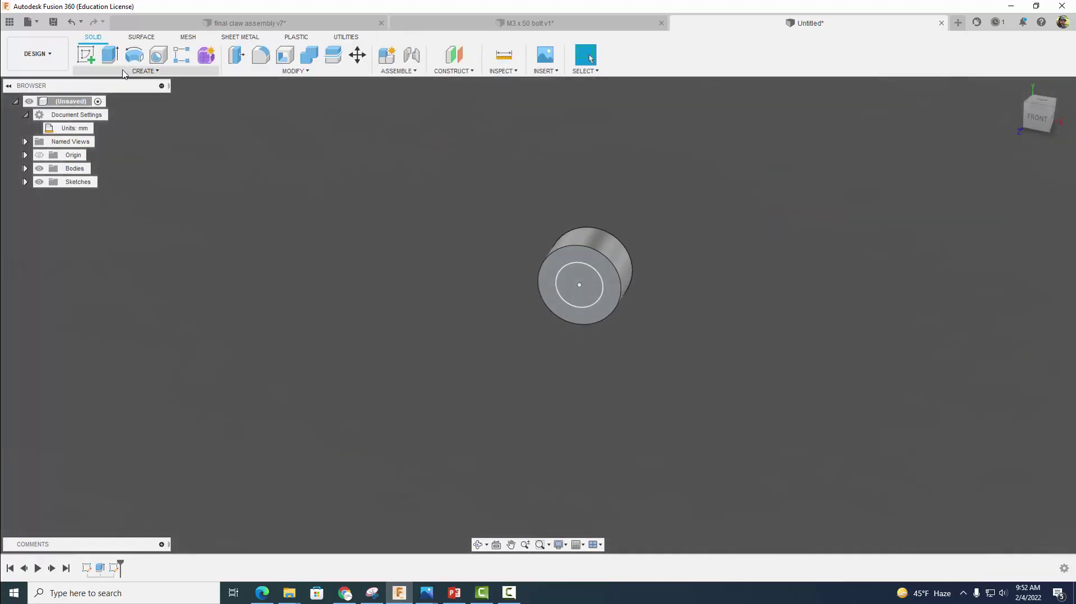
# Extrude the 3 mm circle outward 50 mm from the head to form the bolt shaft.
pyautogui.press('e')
pyautogui.click(567, 282)
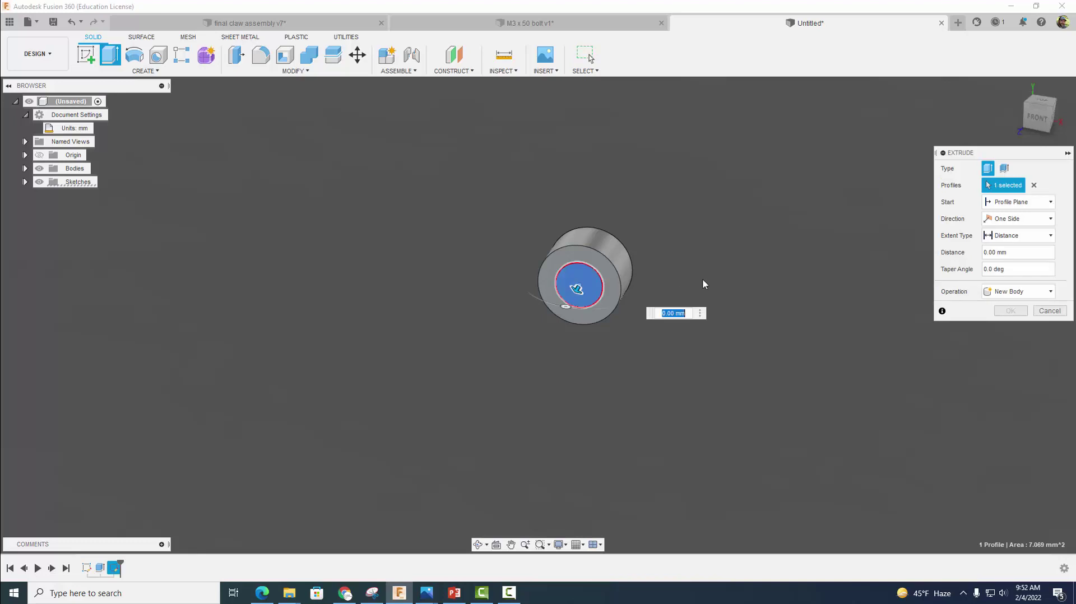
pyautogui.keyDown('shift'); pyautogui.moveTo(704, 284); pyautogui.dragTo(667, 273, button='middle'); pyautogui.keyUp('shift')
pyautogui.write('5')
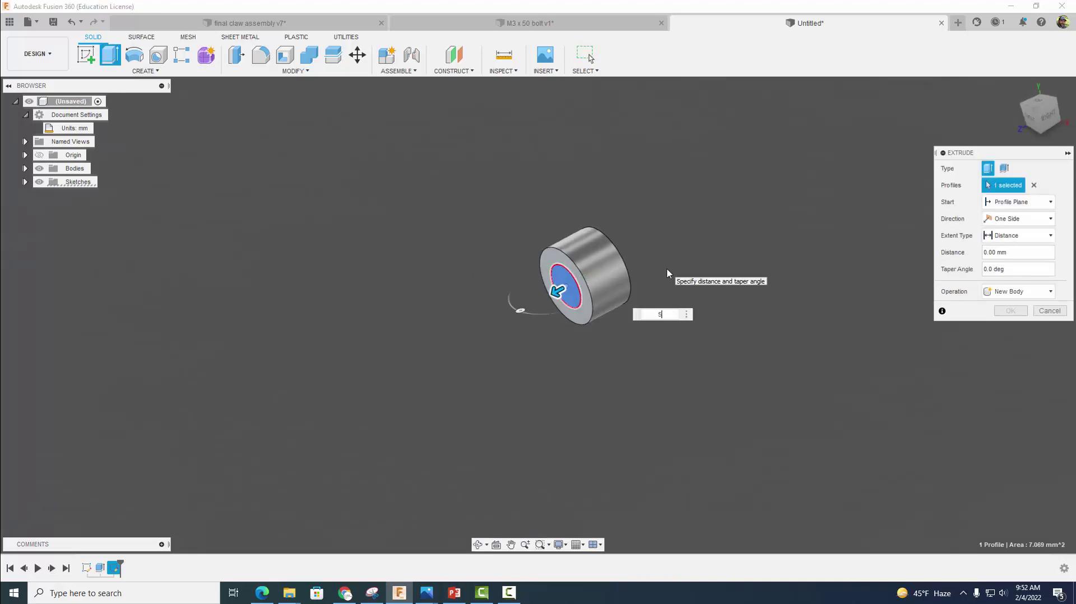
pyautogui.write('0')
pyautogui.press('Return')
pyautogui.scroll(-6, 646, 271)
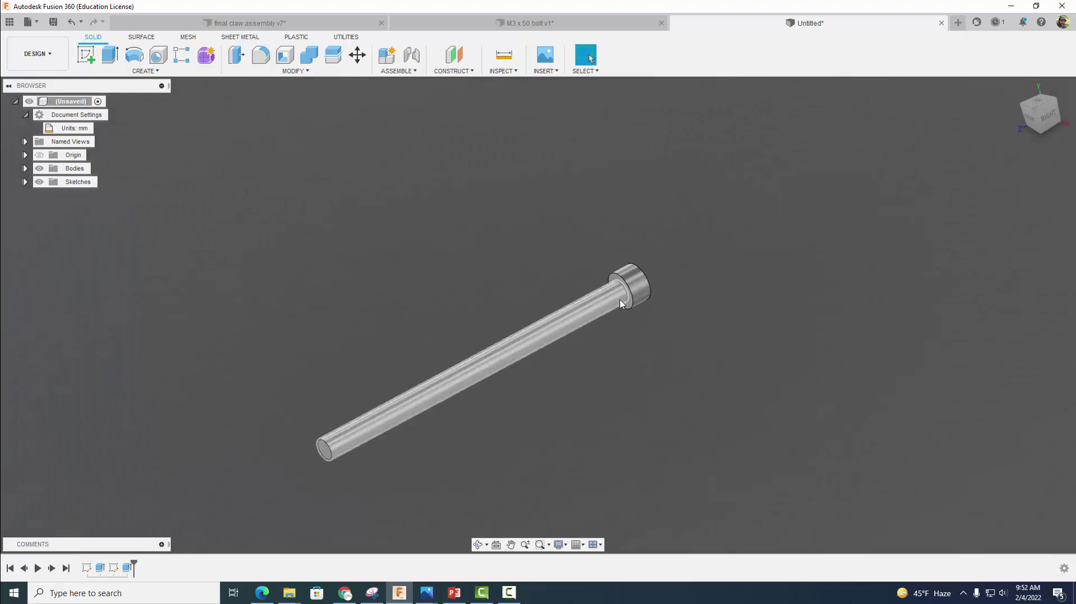
# Add a full-length, right-hand ISO Metric thread of size 3.0 mm, M3x0.5, to the bolt shaft.
pyautogui.click(130, 72)
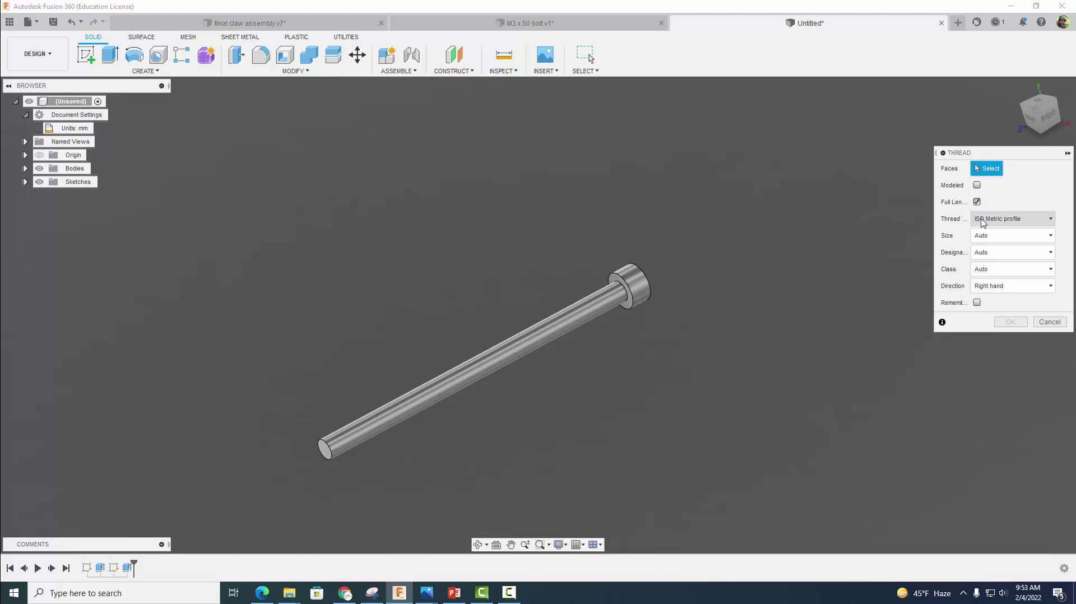
pyautogui.click(987, 238)
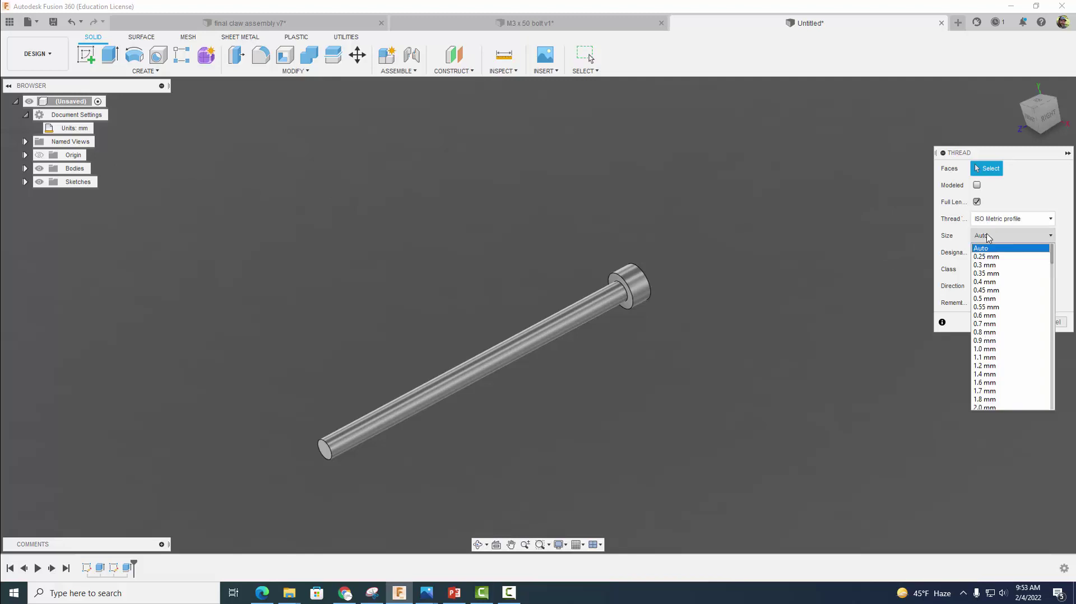
pyautogui.scroll(-4, 1000, 330)
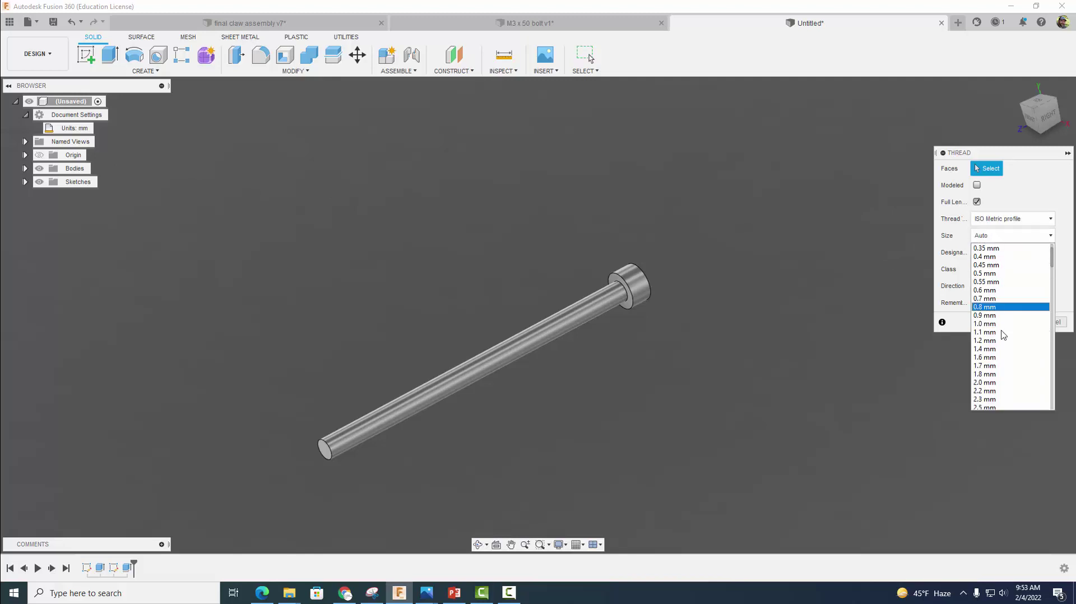
pyautogui.click(992, 343)
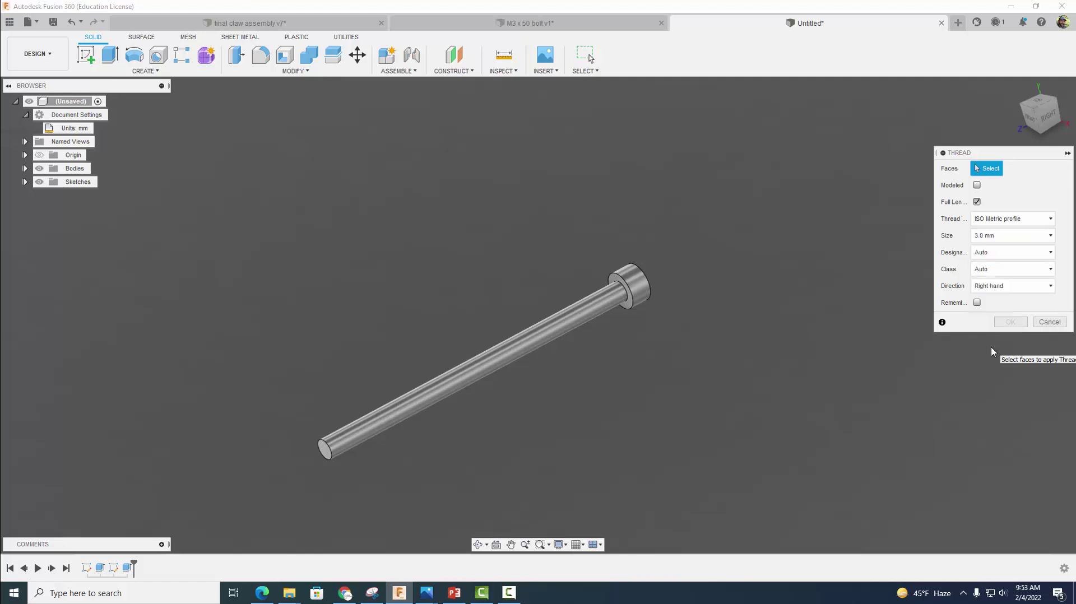
pyautogui.click(563, 323)
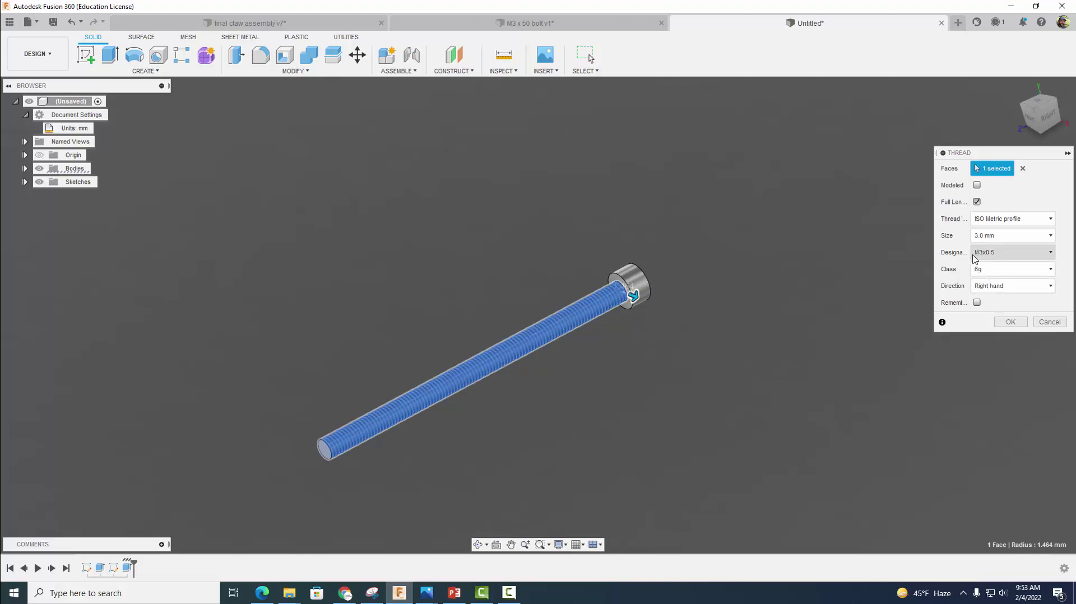
pyautogui.click(1012, 324)
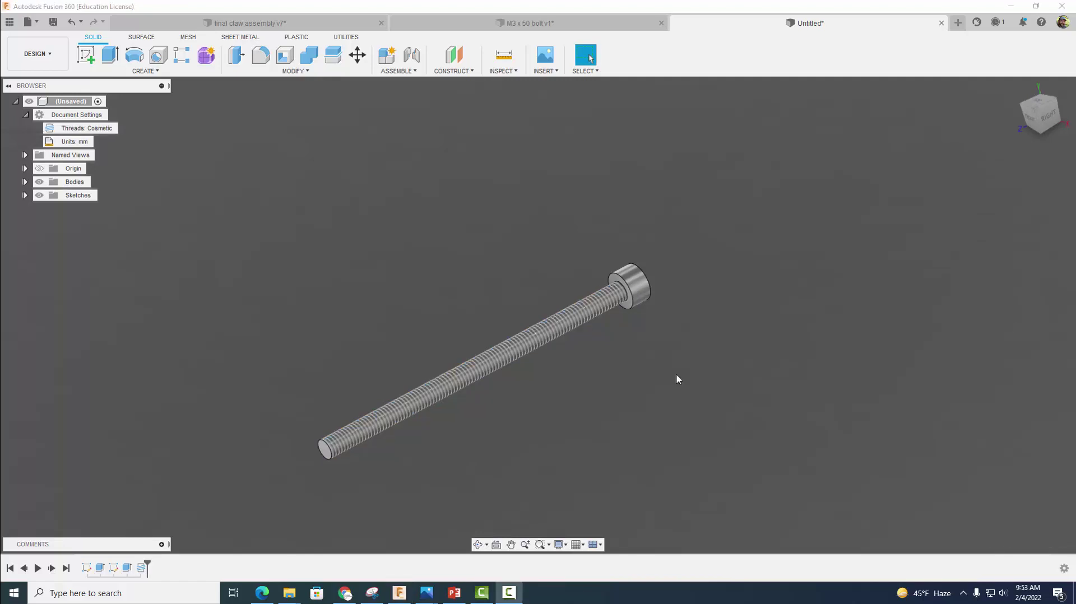
# Sketch a circumscribed six-sided polygon on the bolt head's outer end face, centred on it, about 1.5 mm from centre to flat.
pyautogui.keyDown('shift'); pyautogui.moveTo(676, 379); pyautogui.dragTo(597, 419, button='middle'); pyautogui.keyUp('shift')
pyautogui.click(589, 337)
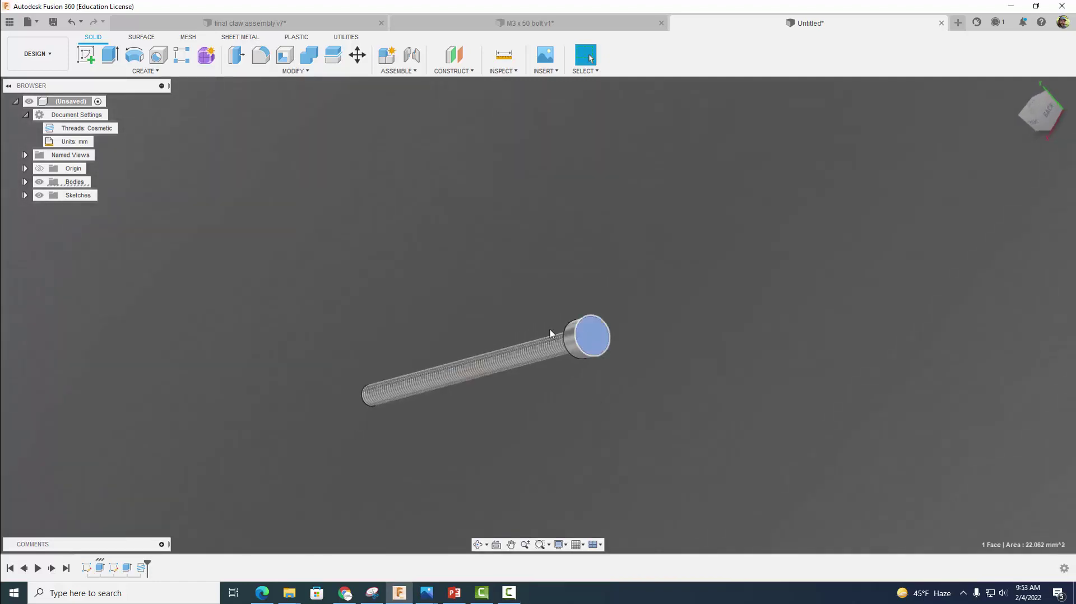
pyautogui.click(86, 56)
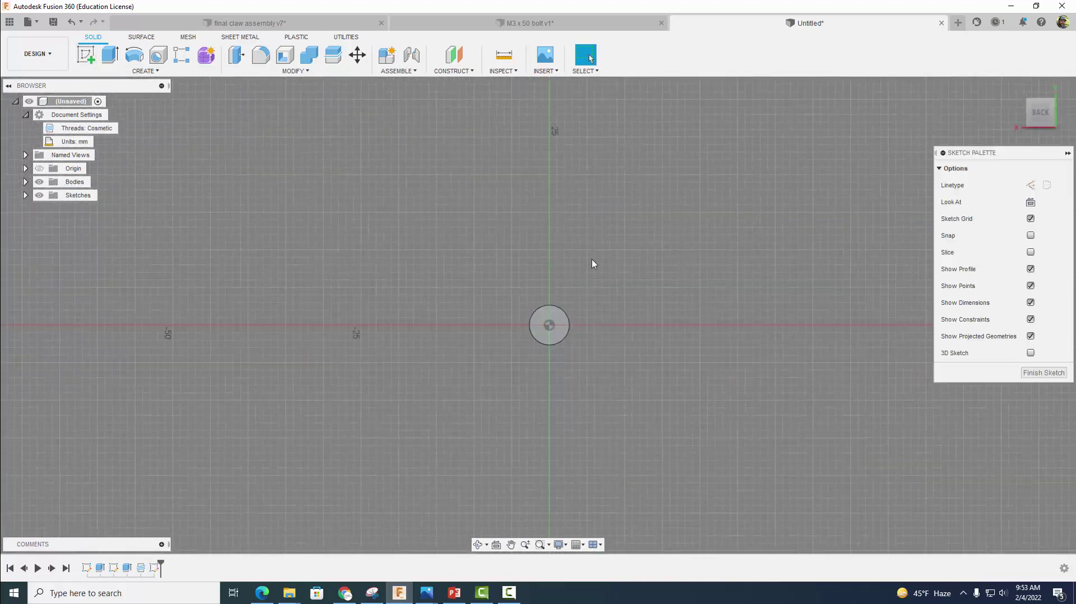
pyautogui.scroll(8, 586, 314)
pyautogui.moveTo(588, 398); pyautogui.dragTo(663, 277, button='middle')
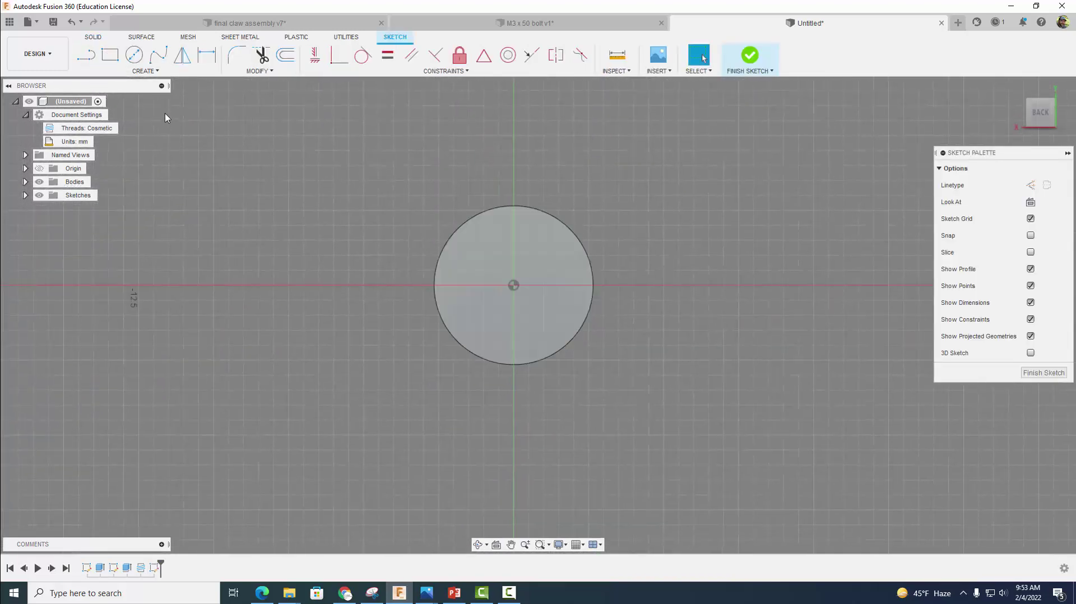
pyautogui.click(145, 71)
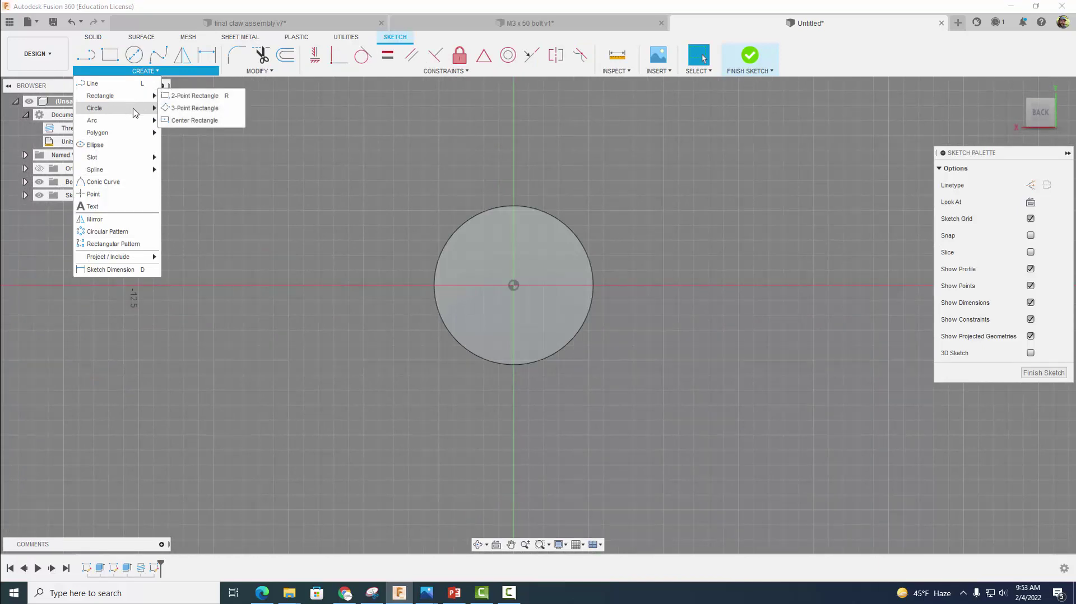
pyautogui.moveTo(140, 132)
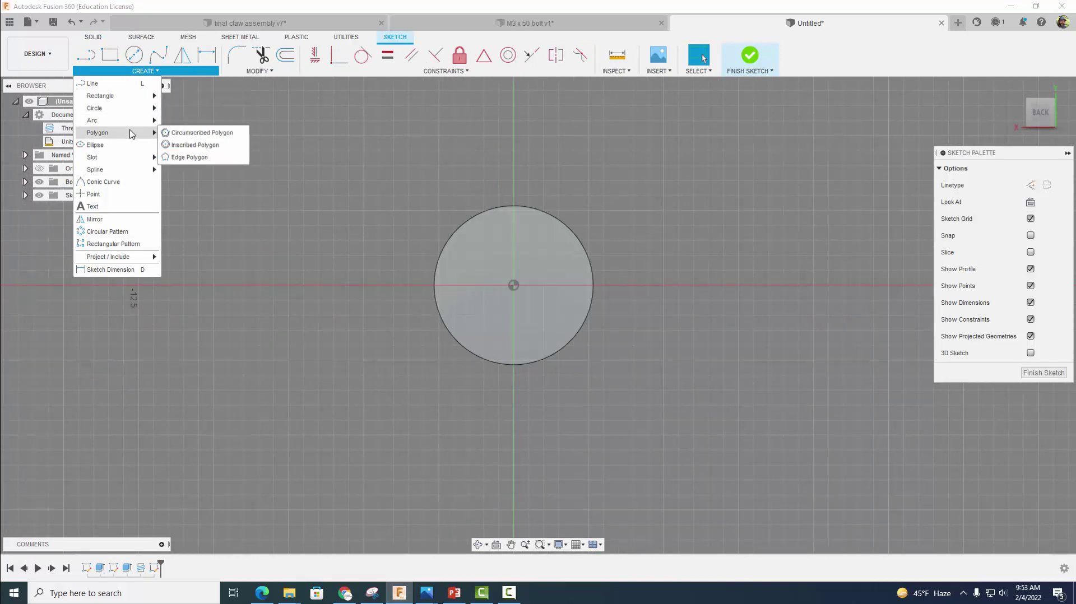
pyautogui.click(178, 135)
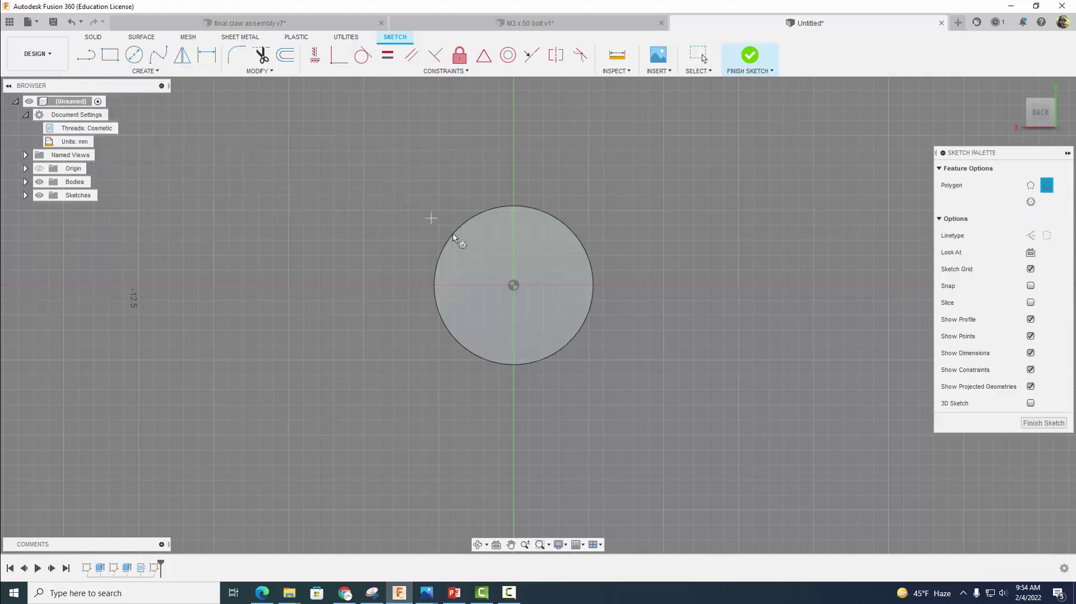
pyautogui.click(513, 285)
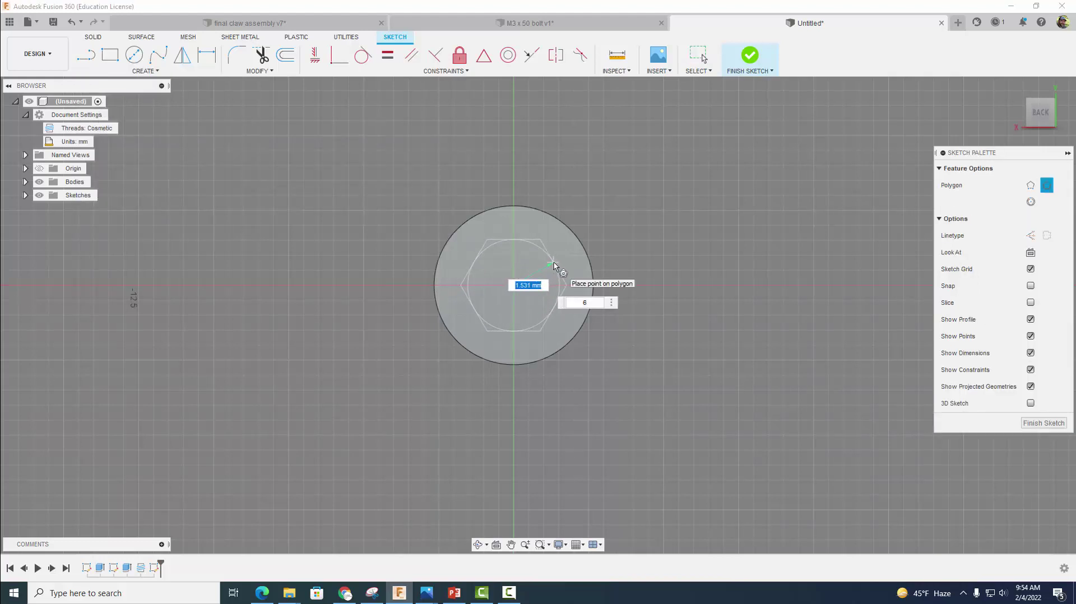
pyautogui.click(553, 267)
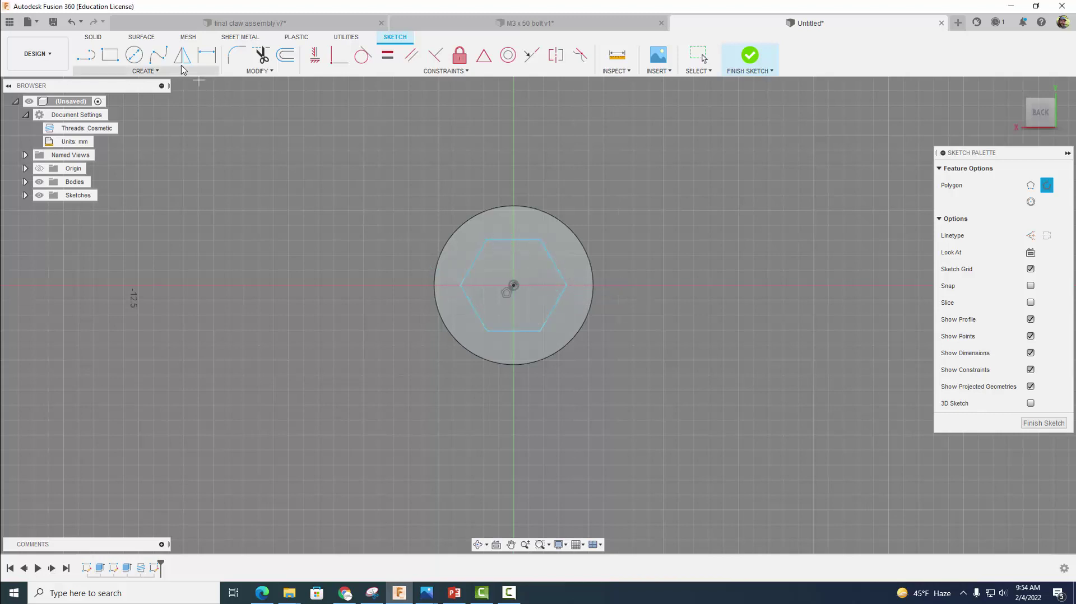
# Dimension the horizontal distance from the hexagon's side corner to the head's centre as 1.4 mm.
pyautogui.click(206, 56)
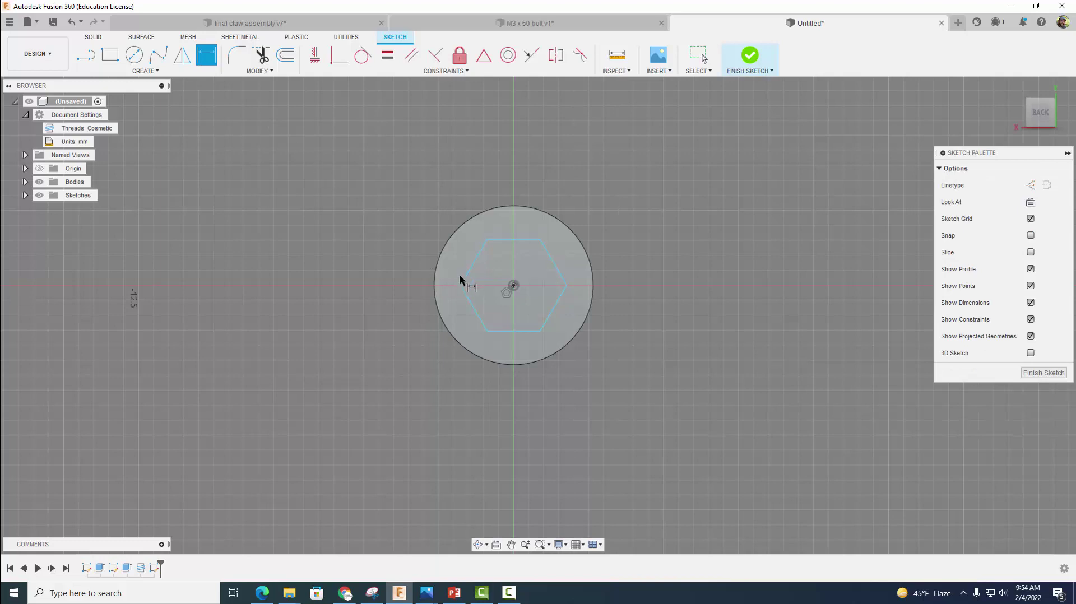
pyautogui.click(461, 285)
pyautogui.click(513, 285)
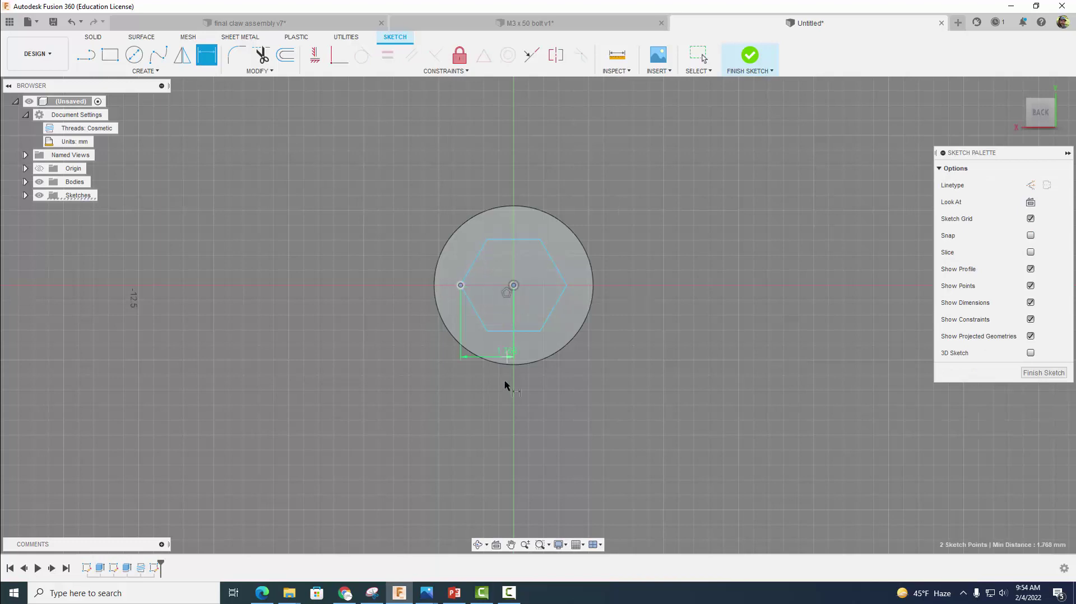
pyautogui.click(502, 424)
pyautogui.write('1.4')
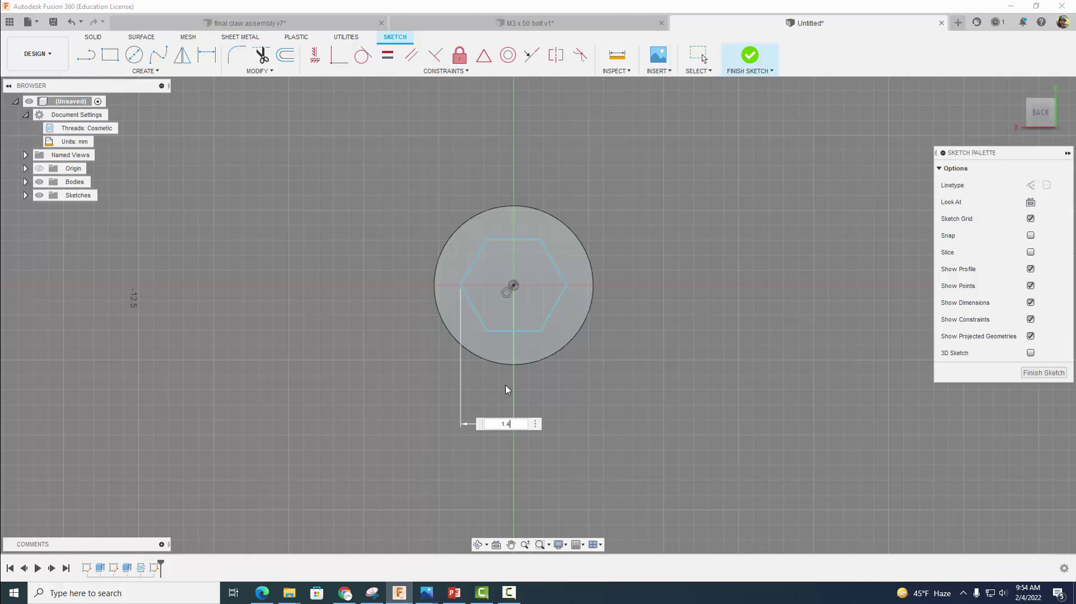
pyautogui.press('Return')
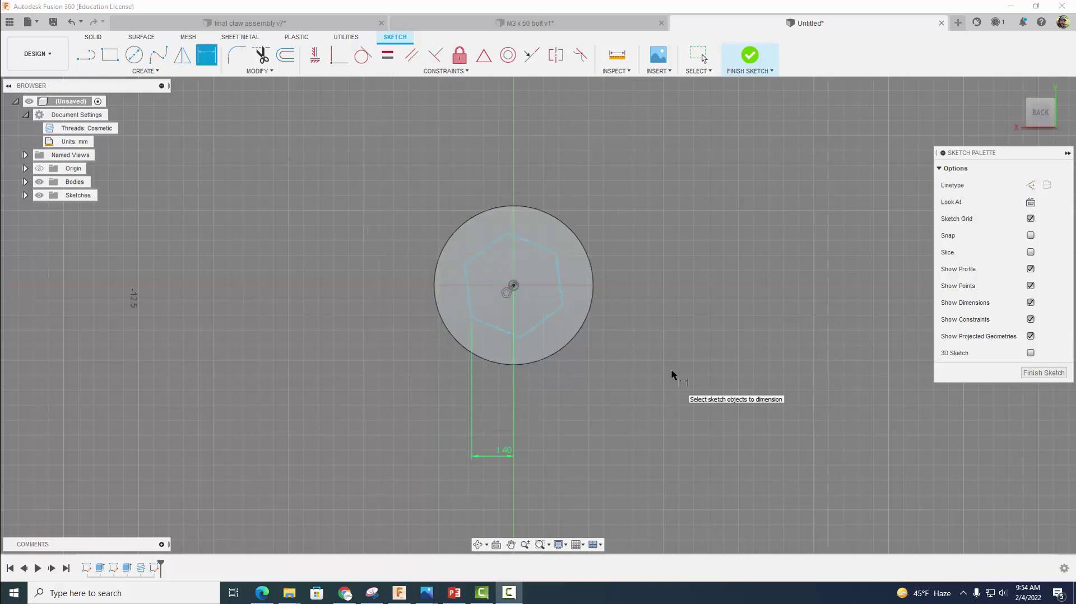
# Constrain the hexagon's uppermost corner vertically in line with the head's centre point and finish the sketch.
pyautogui.click(312, 59)
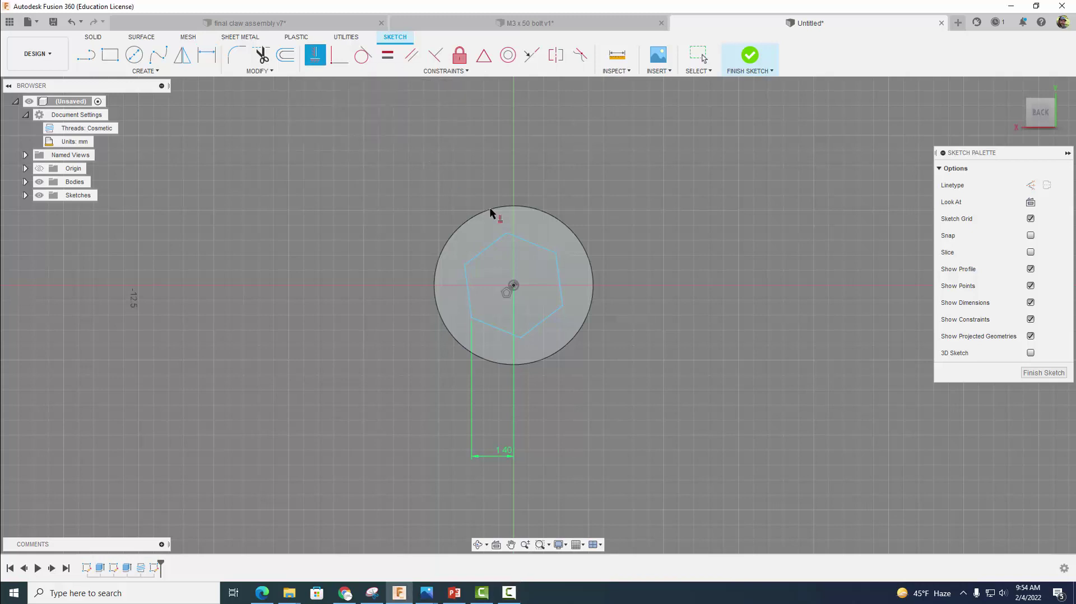
pyautogui.click(506, 235)
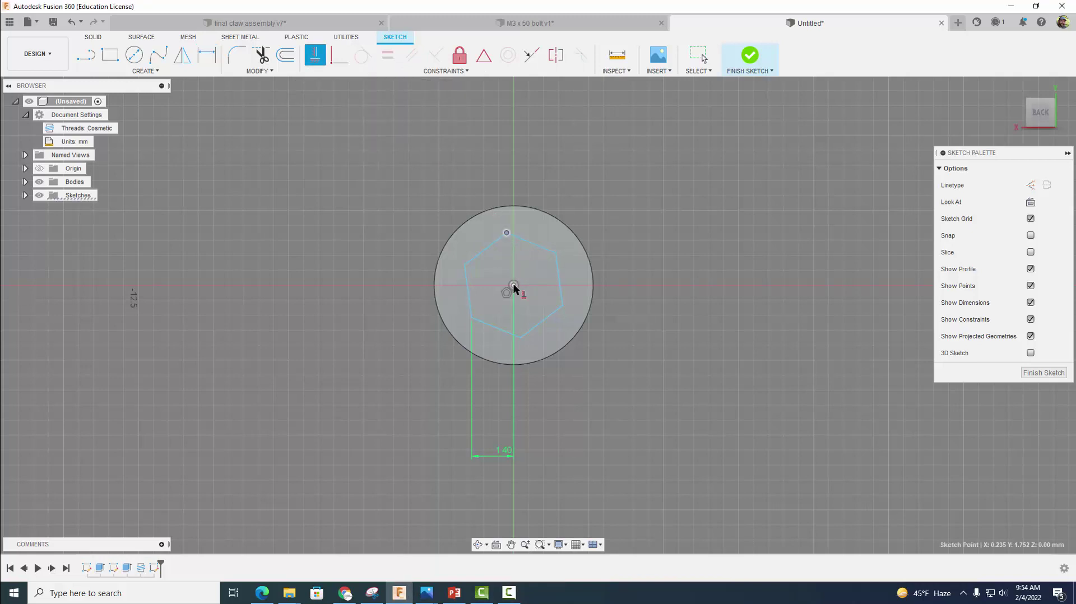
pyautogui.click(514, 286)
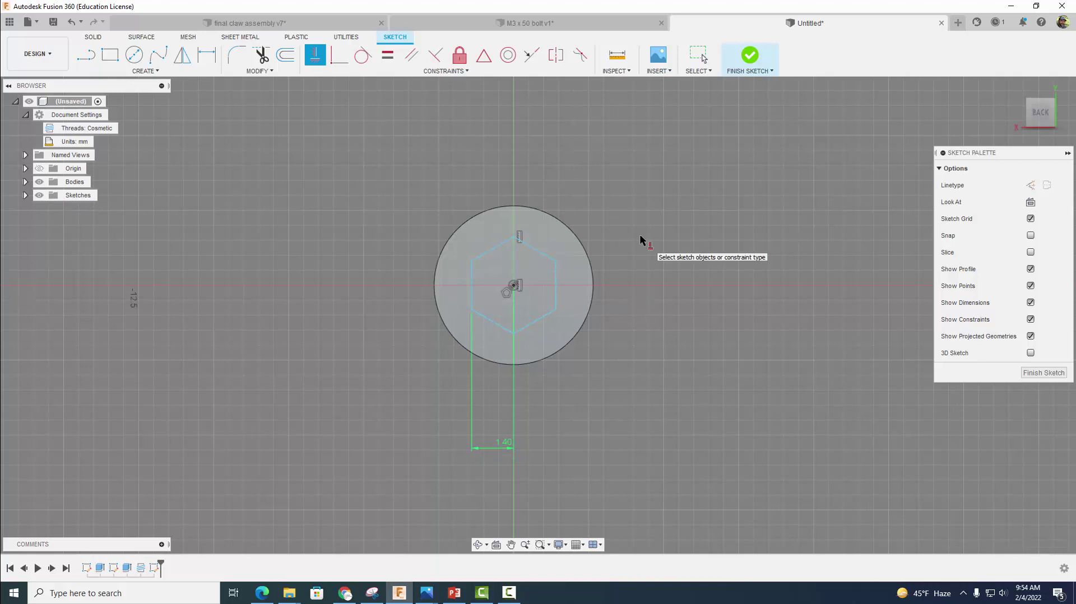
pyautogui.click(746, 58)
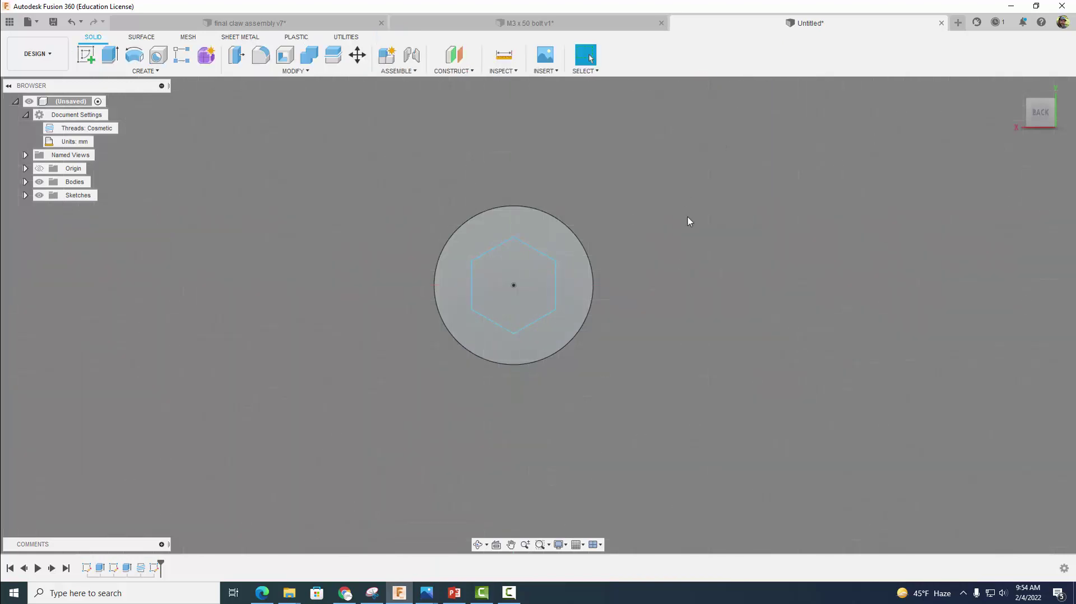
# Extrude the hexagon profile -2 mm into the bolt head as a cut to form the hex socket.
pyautogui.keyDown('shift'); pyautogui.moveTo(691, 240); pyautogui.dragTo(708, 233, button='middle'); pyautogui.keyUp('shift')
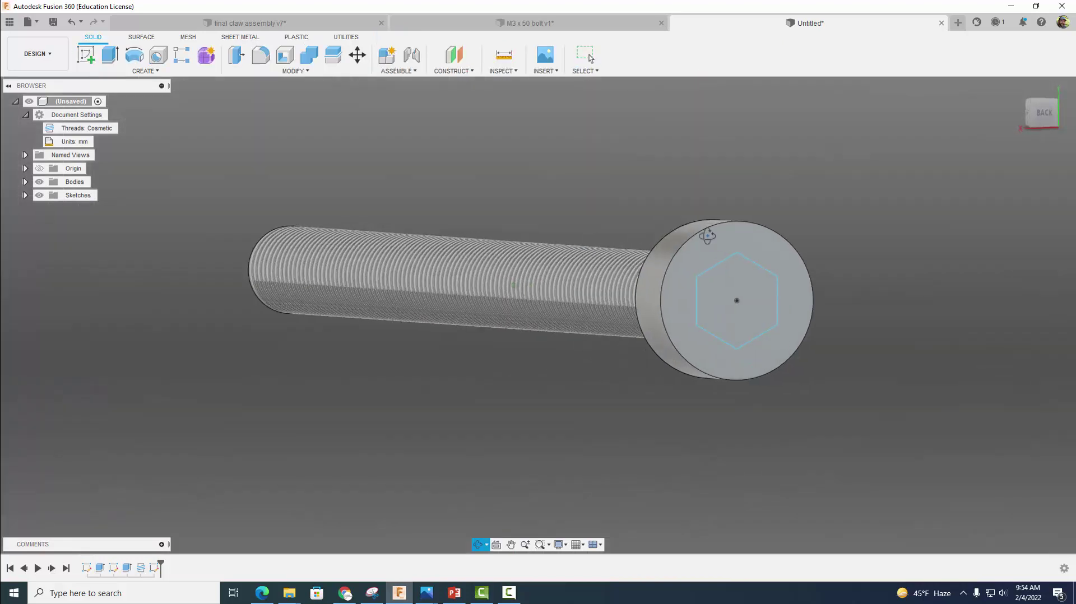
pyautogui.click(111, 56)
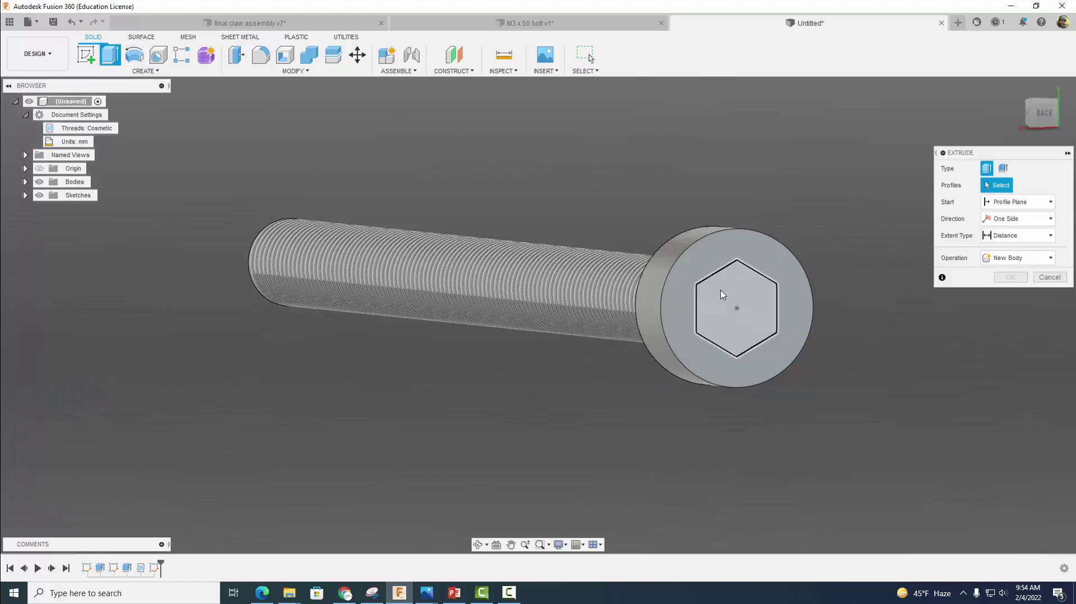
pyautogui.click(737, 307)
pyautogui.moveTo(737, 307); pyautogui.dragTo(725, 305)
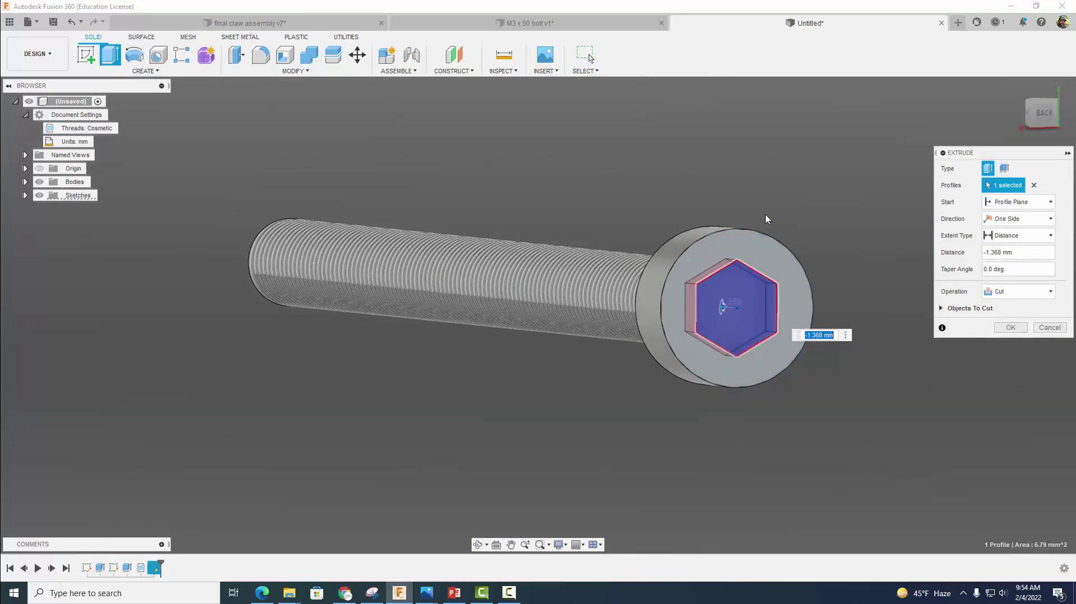
pyautogui.keyDown('shift'); pyautogui.moveTo(765, 214); pyautogui.dragTo(782, 218, button='middle'); pyautogui.keyUp('shift')
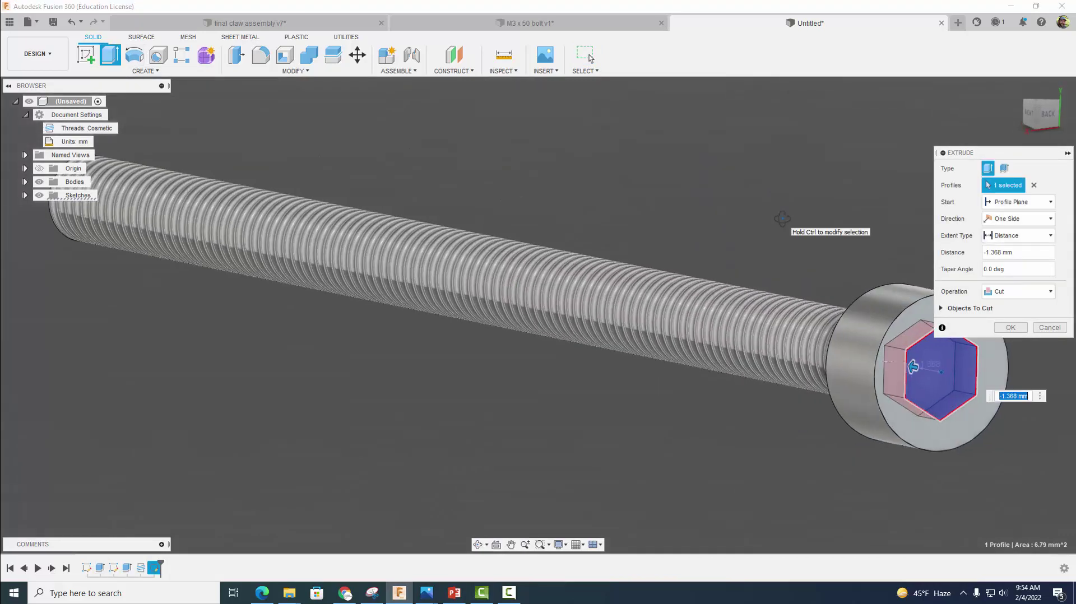
pyautogui.write('-2')
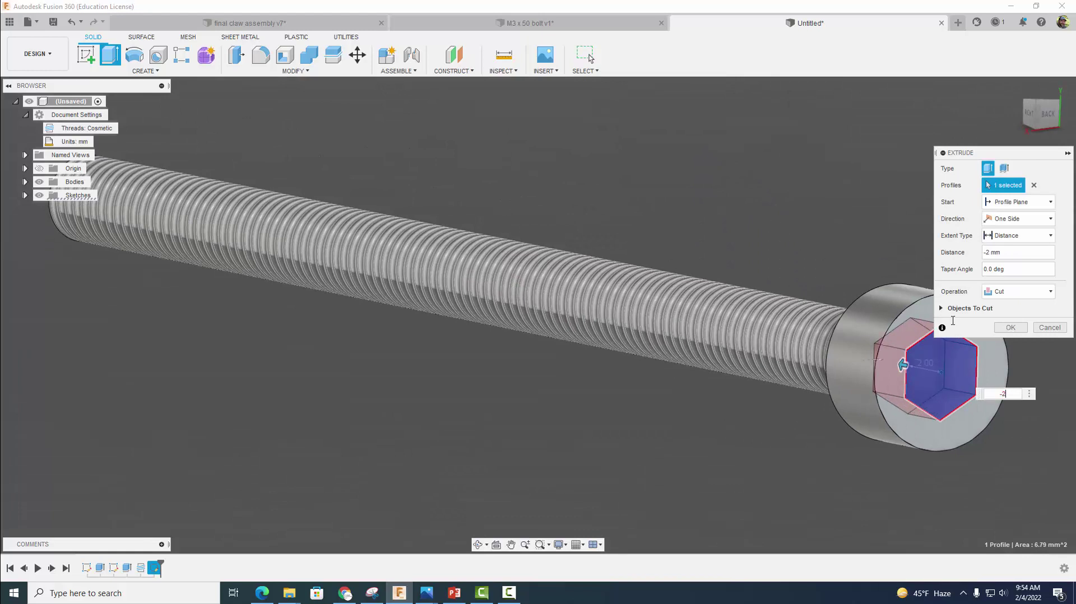
pyautogui.click(1010, 328)
# Fillet the outer circular edge of the head's socket end with a 0.5 mm radius.
pyautogui.scroll(-2, 793, 214)
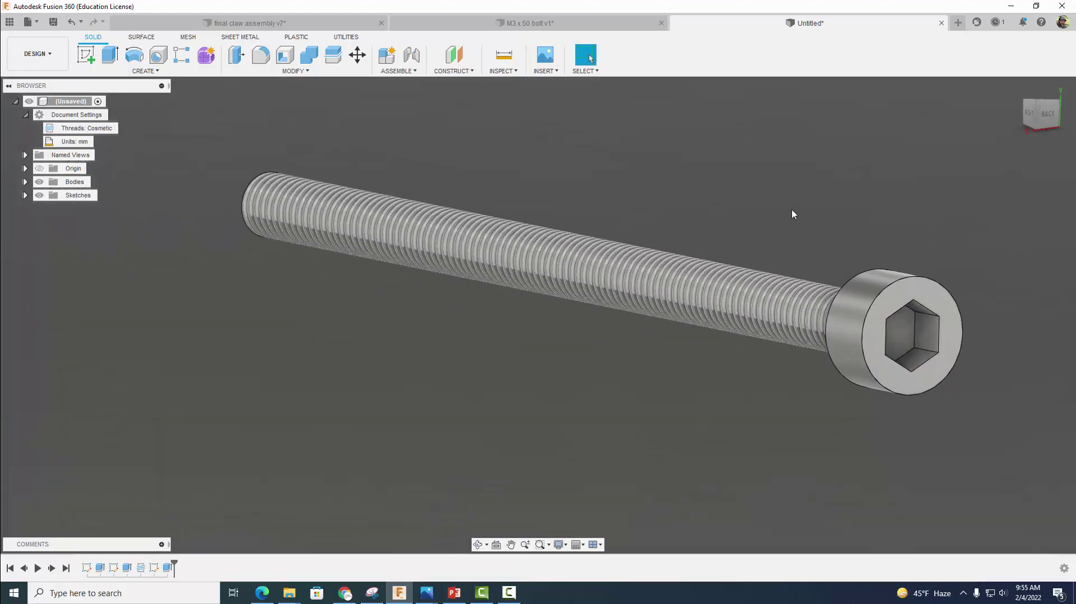
pyautogui.click(261, 54)
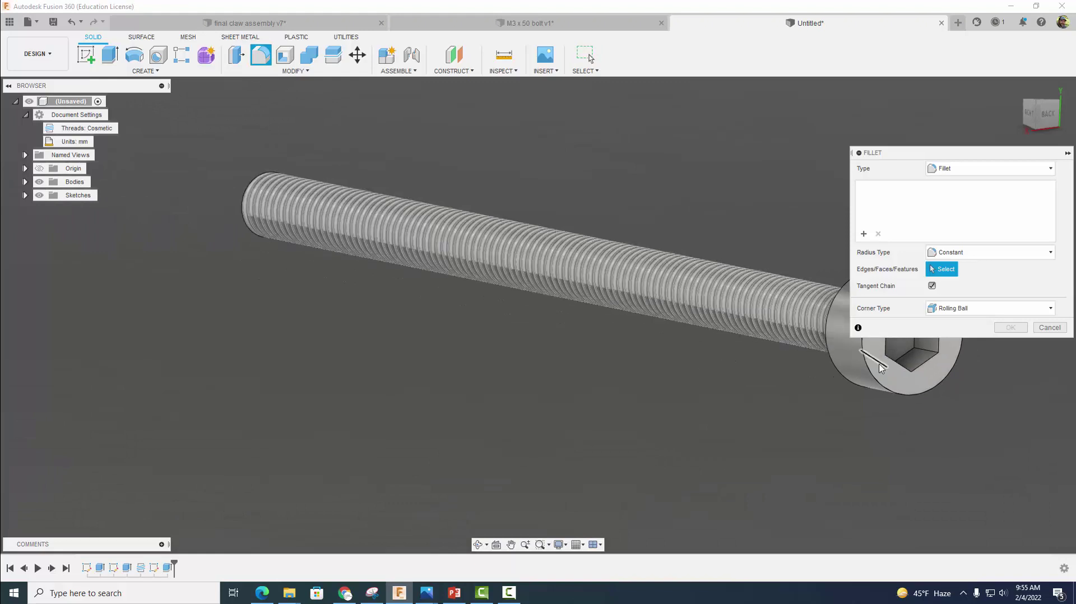
pyautogui.moveTo(859, 389); pyautogui.dragTo(730, 403, button='middle')
pyautogui.click(738, 385)
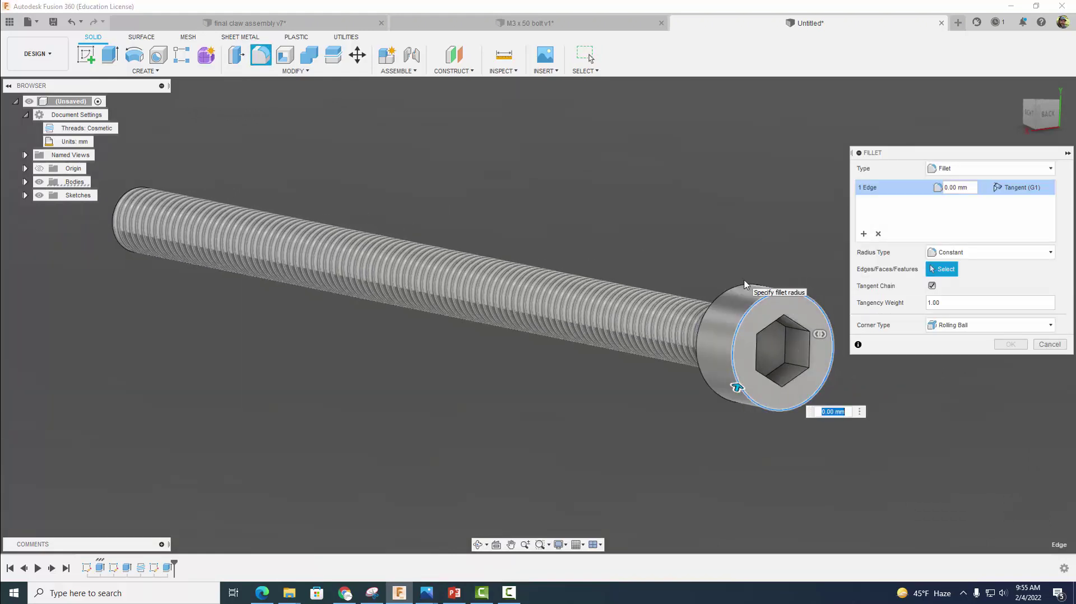
pyautogui.write('.5')
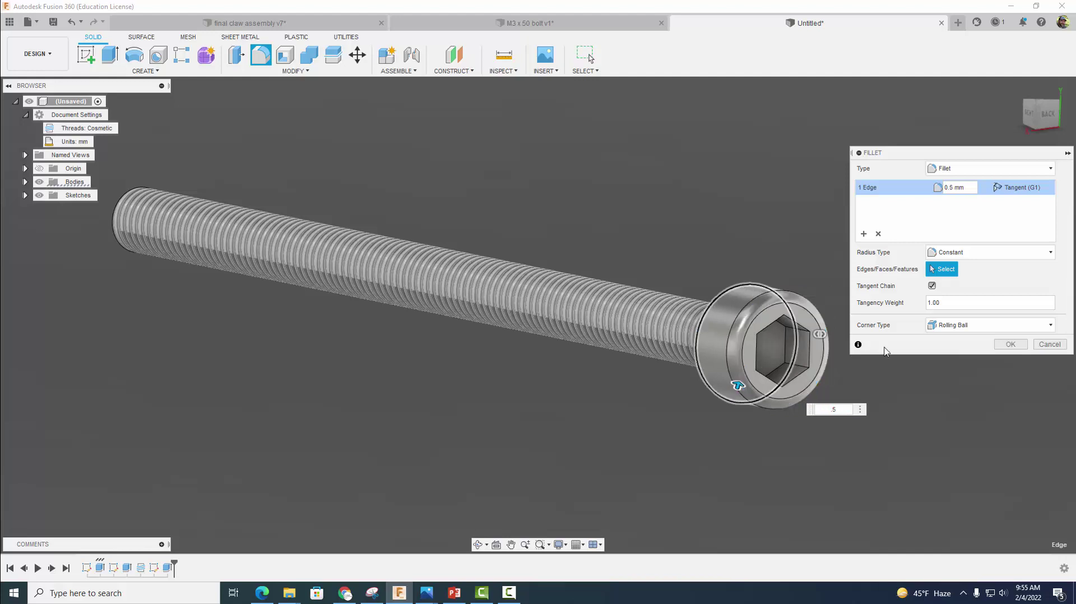
pyautogui.click(1010, 344)
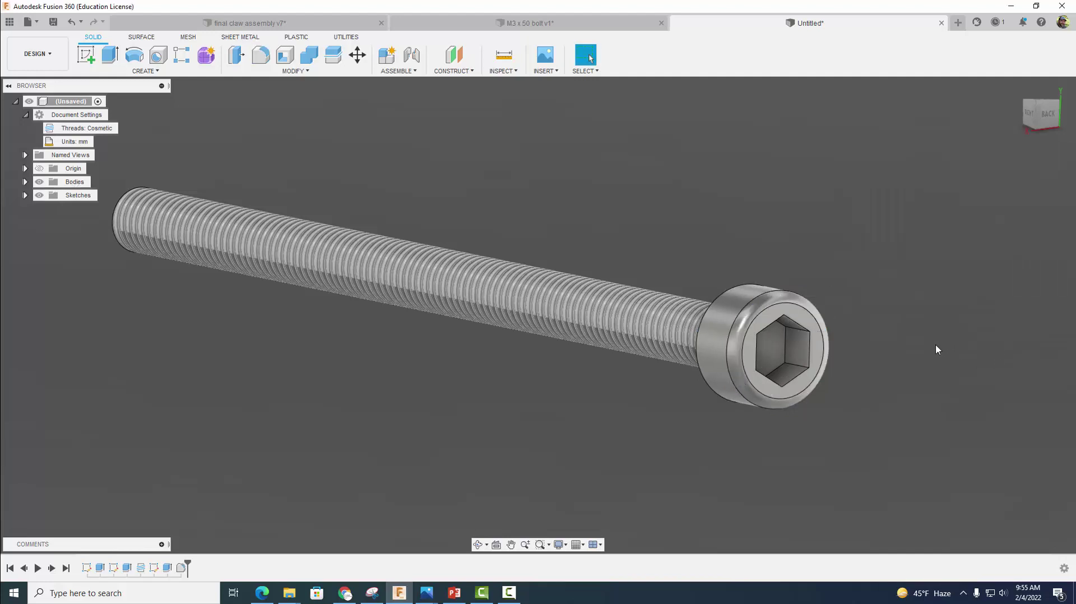
# Assign the physical material Stainless Steel, Polished from the Fusion 360 Material Library's metals to the bolt body.
pyautogui.click(292, 72)
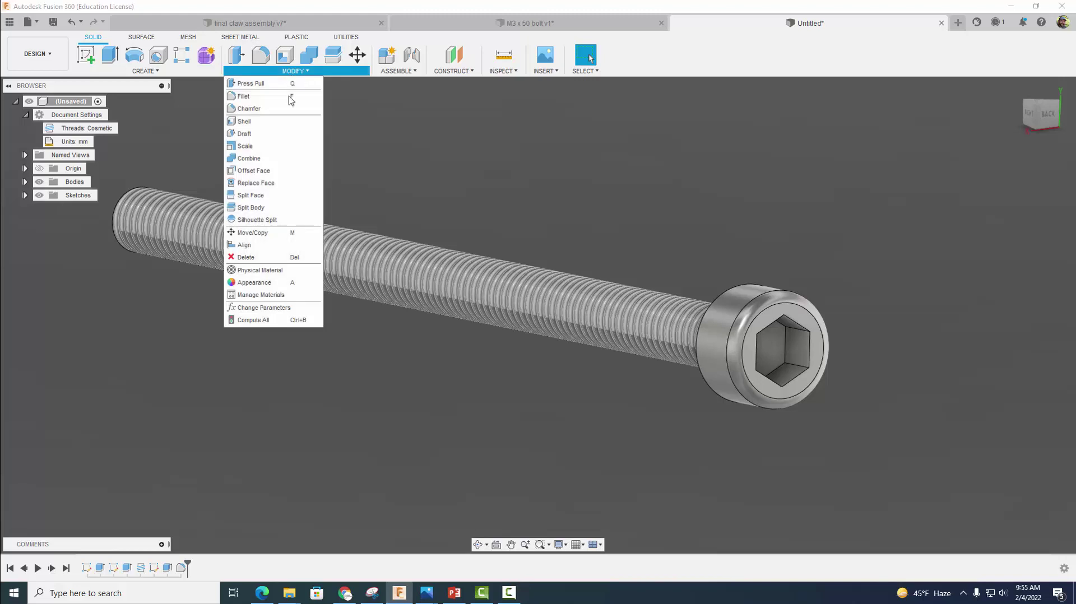
pyautogui.click(264, 272)
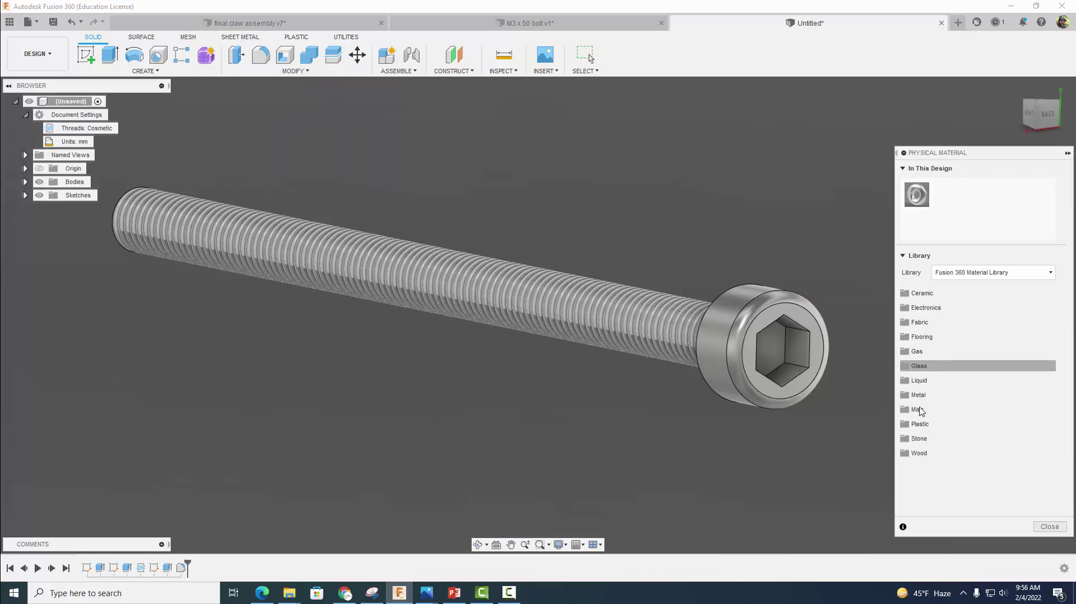
pyautogui.click(919, 395)
pyautogui.scroll(-5, 930, 403)
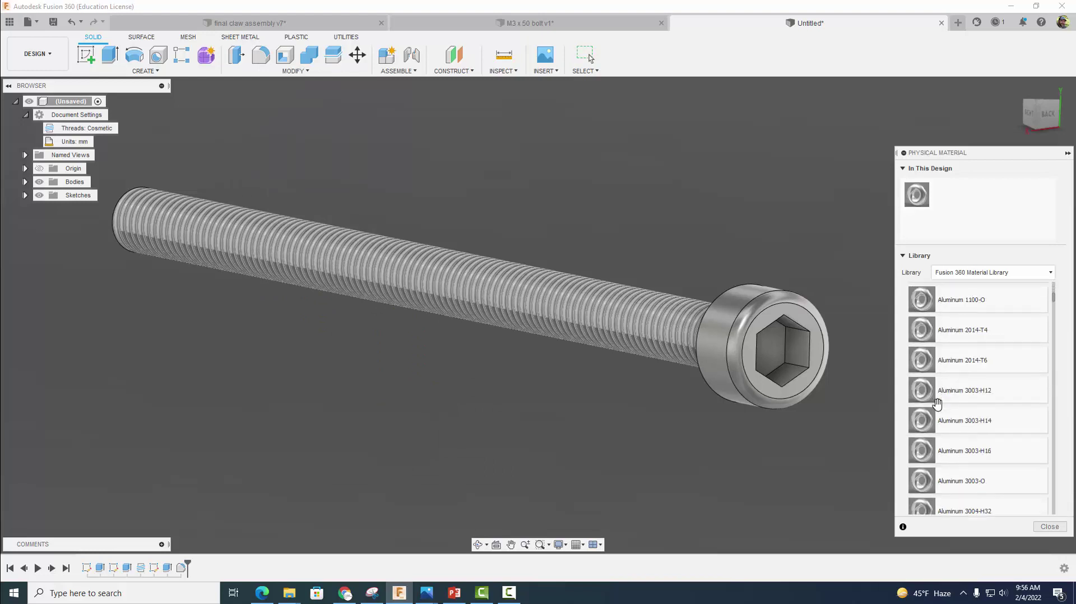
pyautogui.scroll(-10, 937, 402)
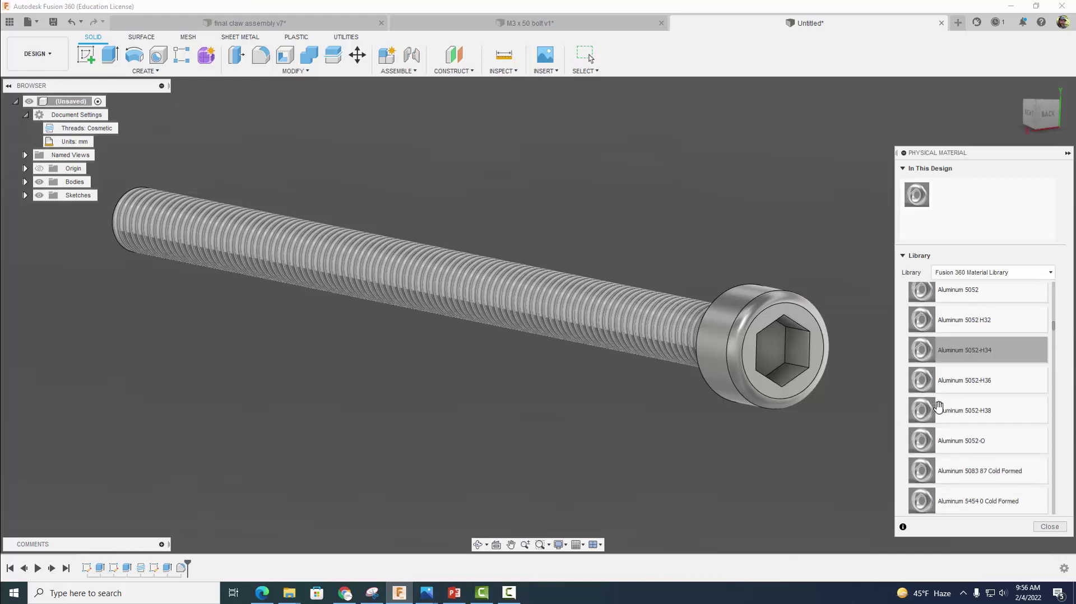
pyautogui.scroll(-10, 940, 406)
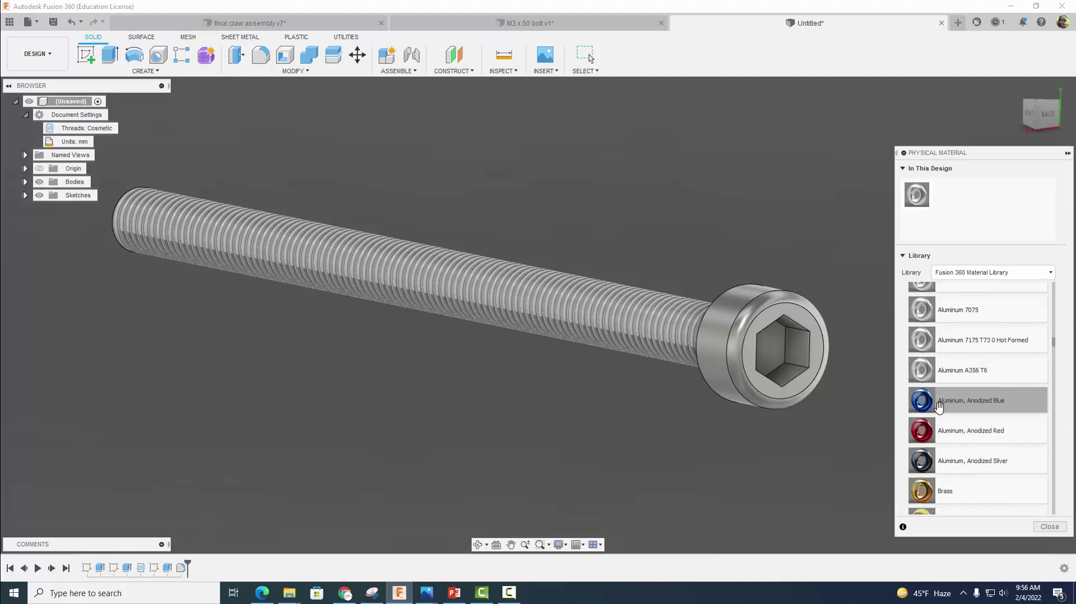
pyautogui.scroll(-10, 956, 416)
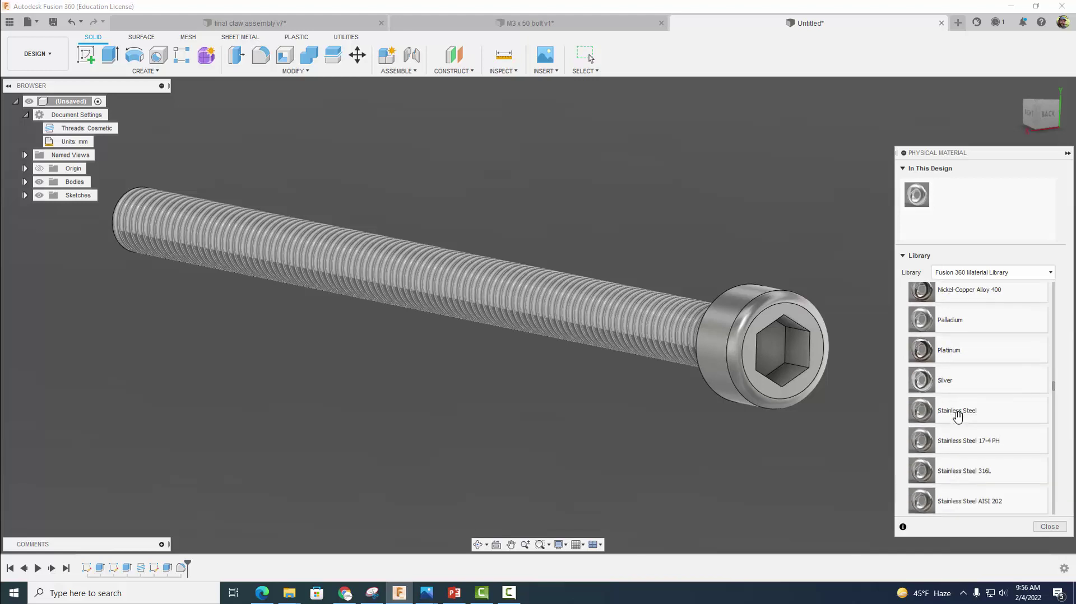
pyautogui.scroll(-5, 958, 417)
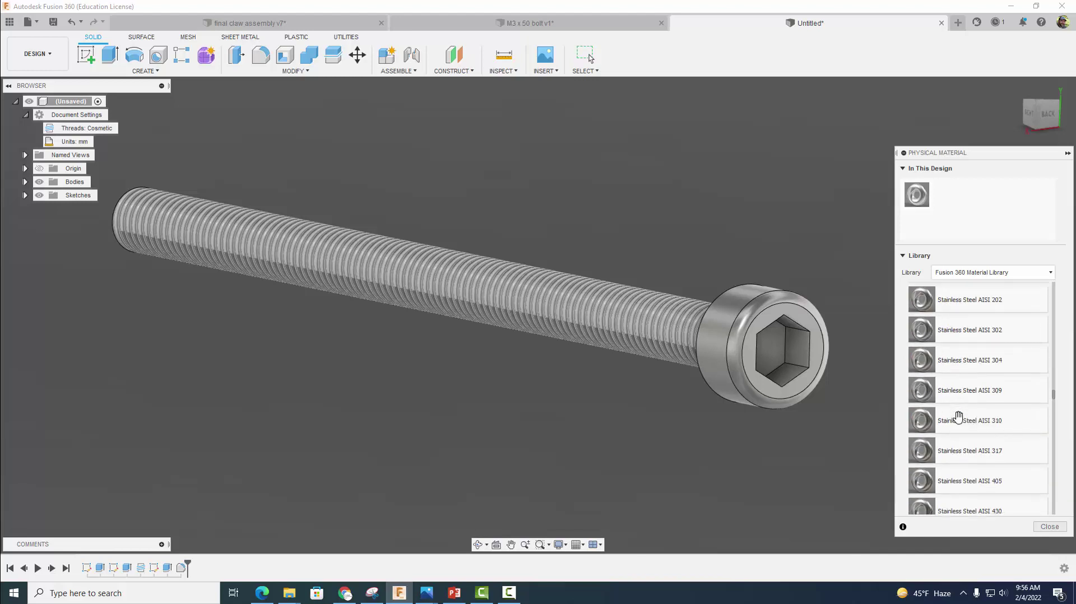
pyautogui.scroll(-1, 957, 417)
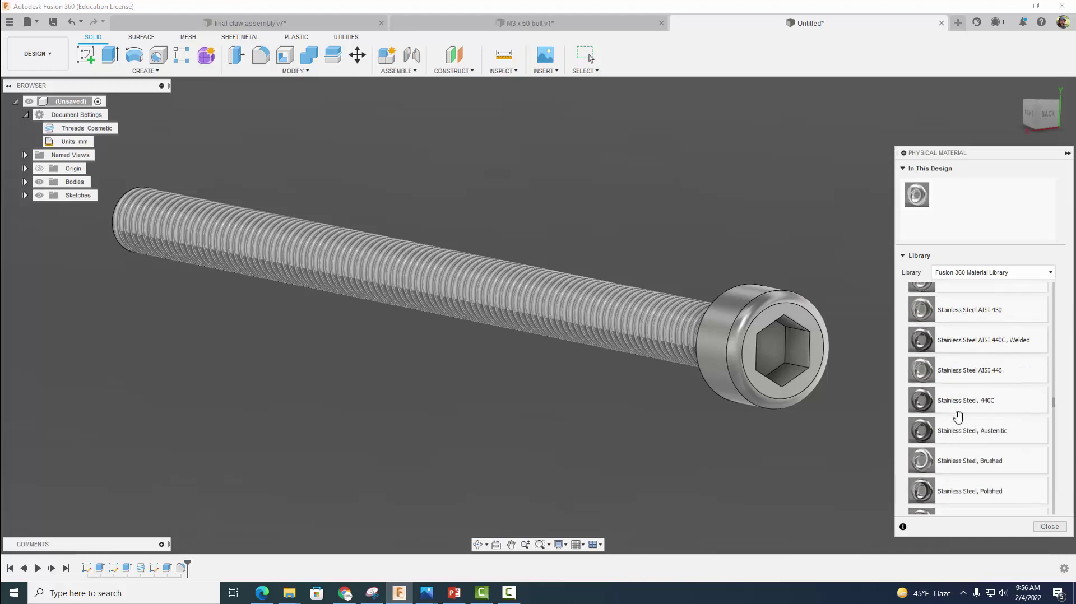
pyautogui.moveTo(947, 491); pyautogui.dragTo(723, 373)
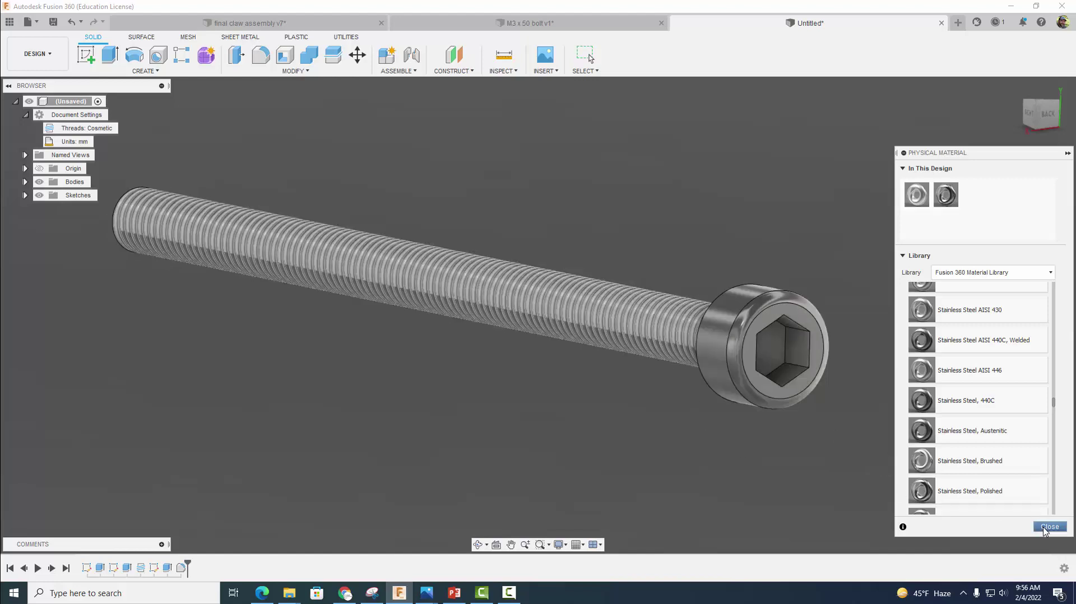
# Finish the material assignment and save the design as "M3 x 50mm bolt" in the video files folder.
pyautogui.click(1044, 528)
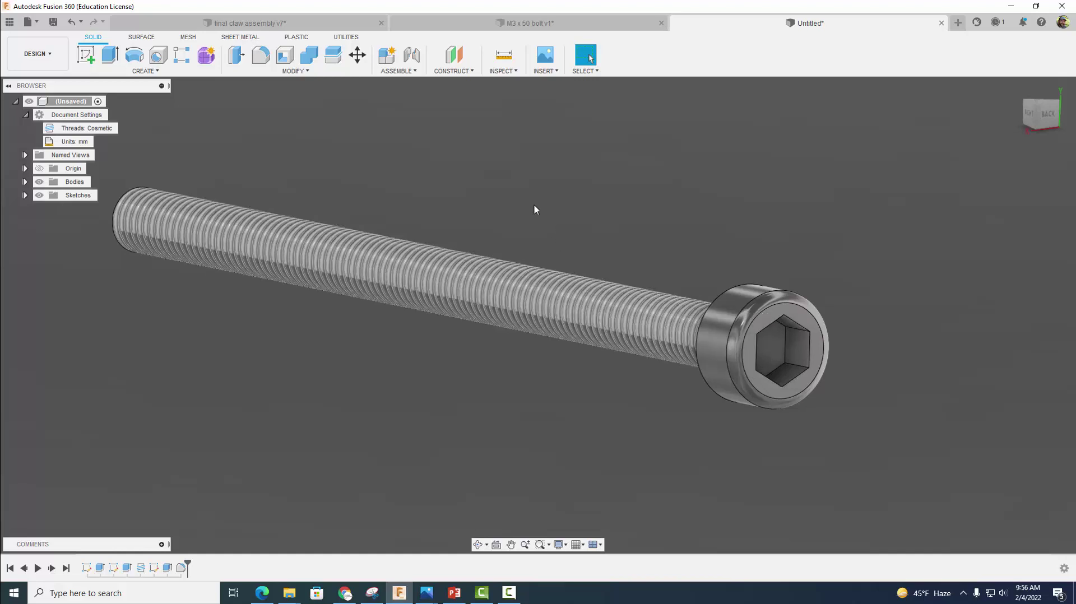
pyautogui.click(54, 24)
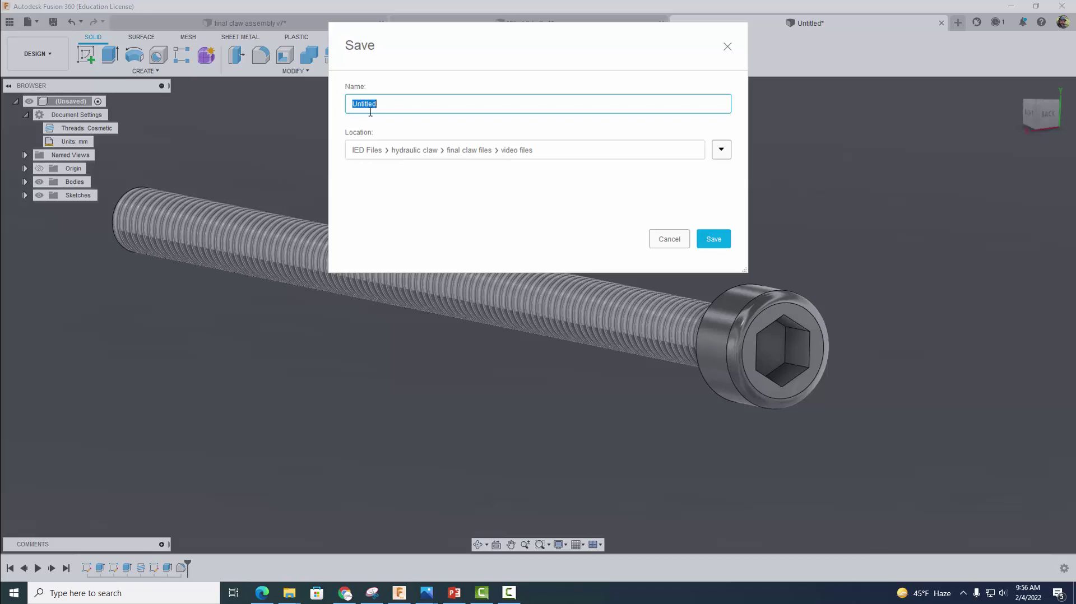
pyautogui.write('M3 x 50mm bolt')
pyautogui.click(713, 238)
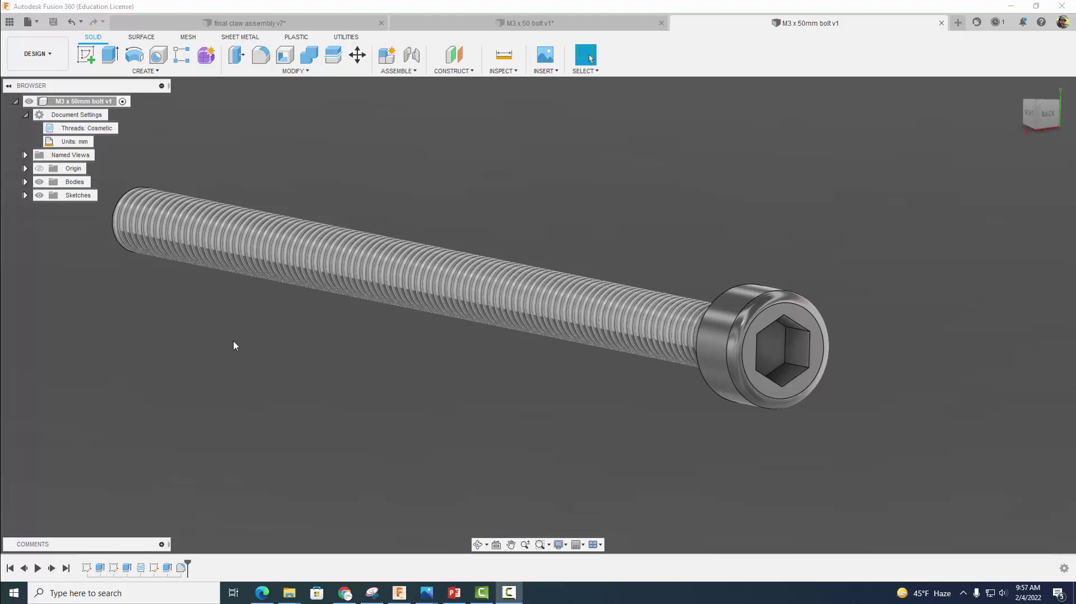
# Edit the bolt shaft's extrusion and set its distance to 45 mm.
pyautogui.rightClick(127, 568)
pyautogui.click(146, 455)
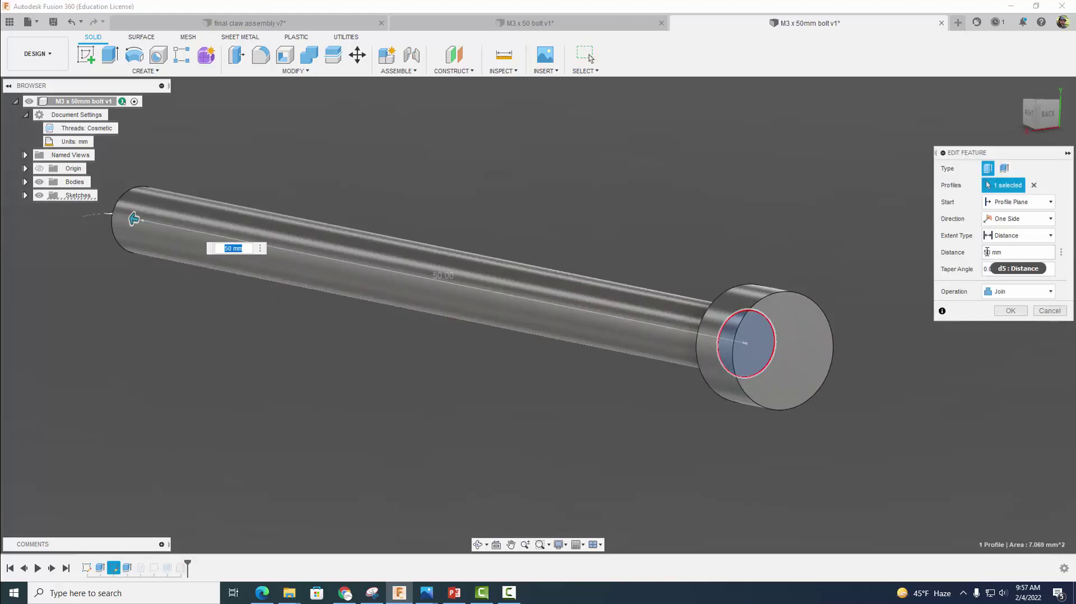
pyautogui.doubleClick(987, 252)
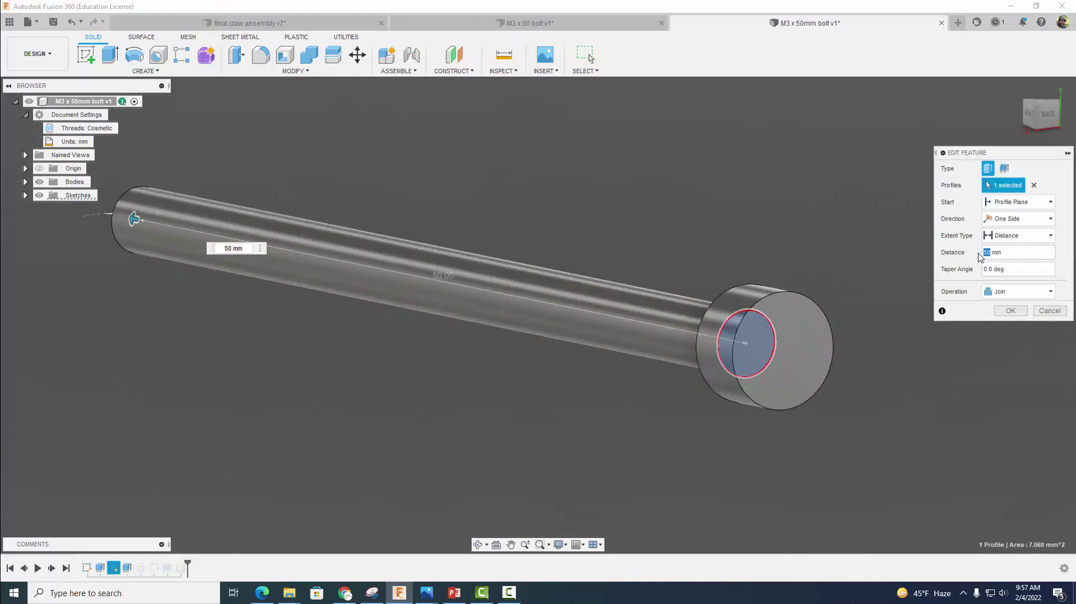
pyautogui.write('45')
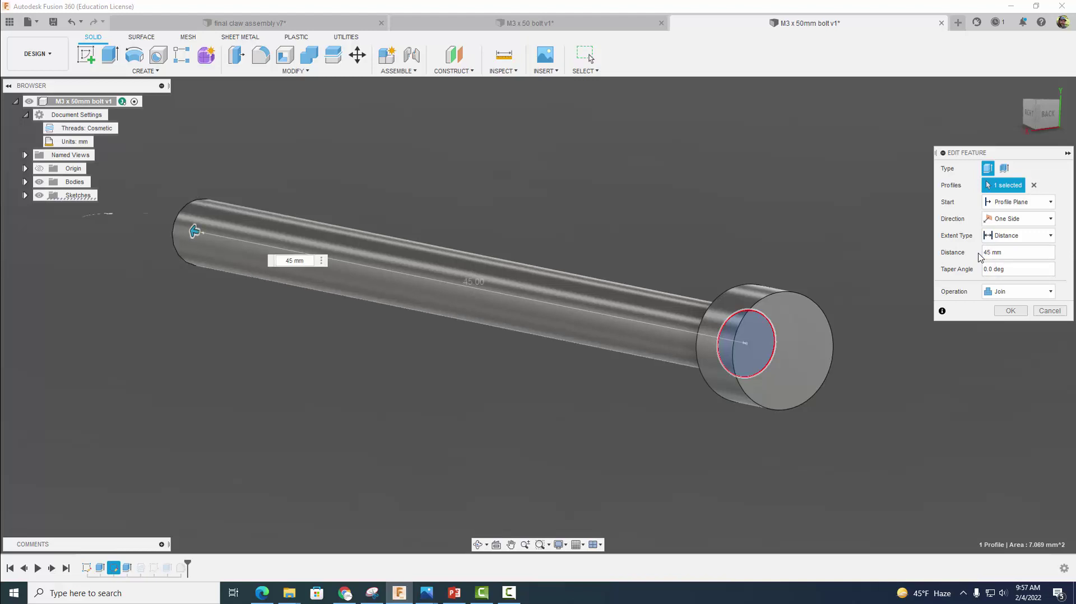
pyautogui.click(1008, 311)
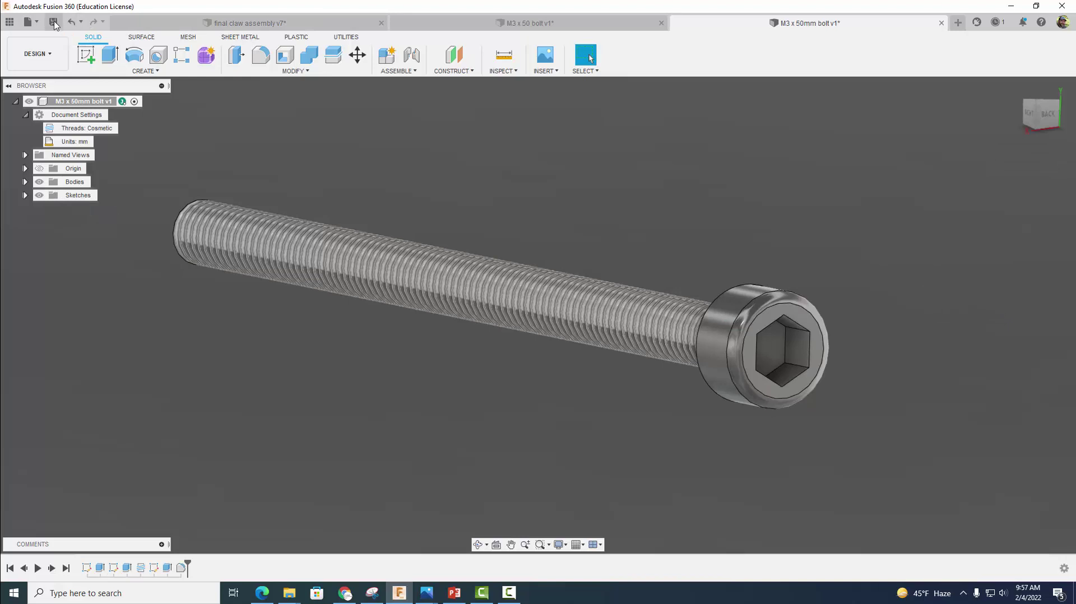
# Save the shortened bolt as a separate design named "M3 x 45mm bolt" instead of as a new version.
pyautogui.click(54, 23)
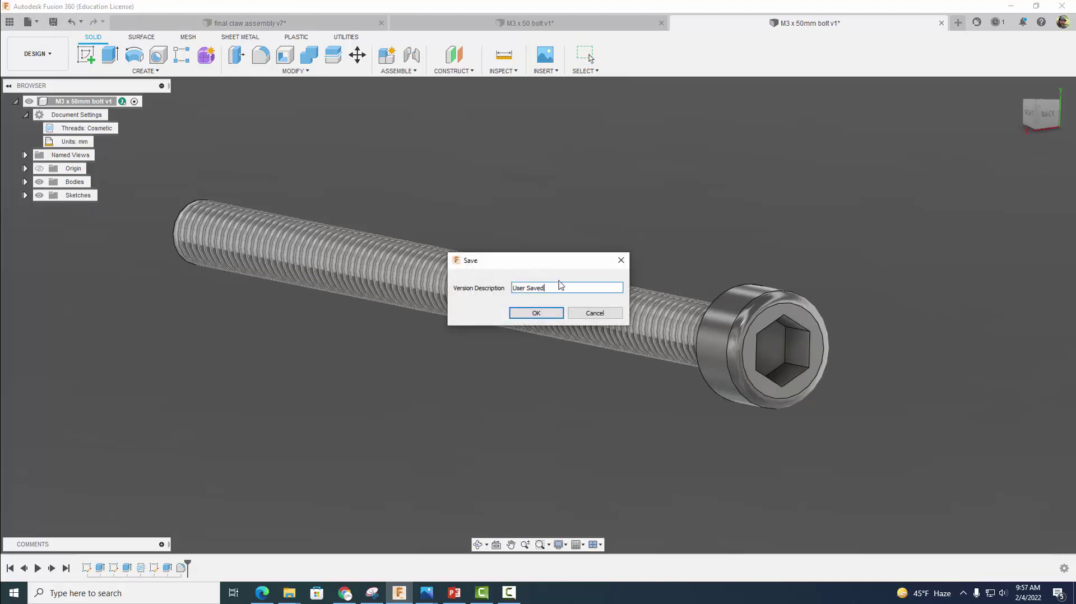
pyautogui.click(594, 313)
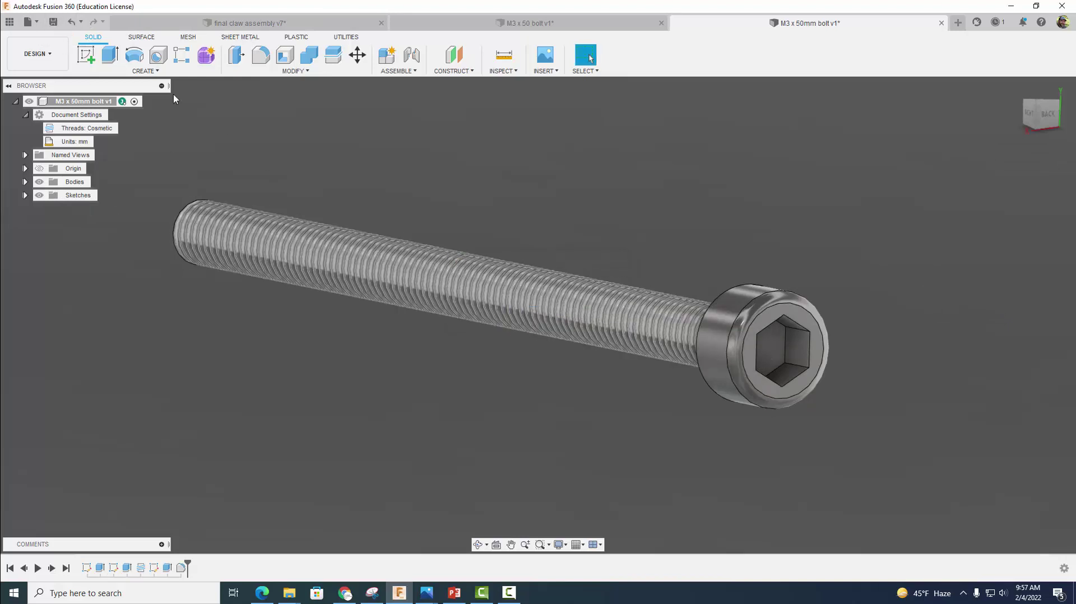
pyautogui.click(29, 22)
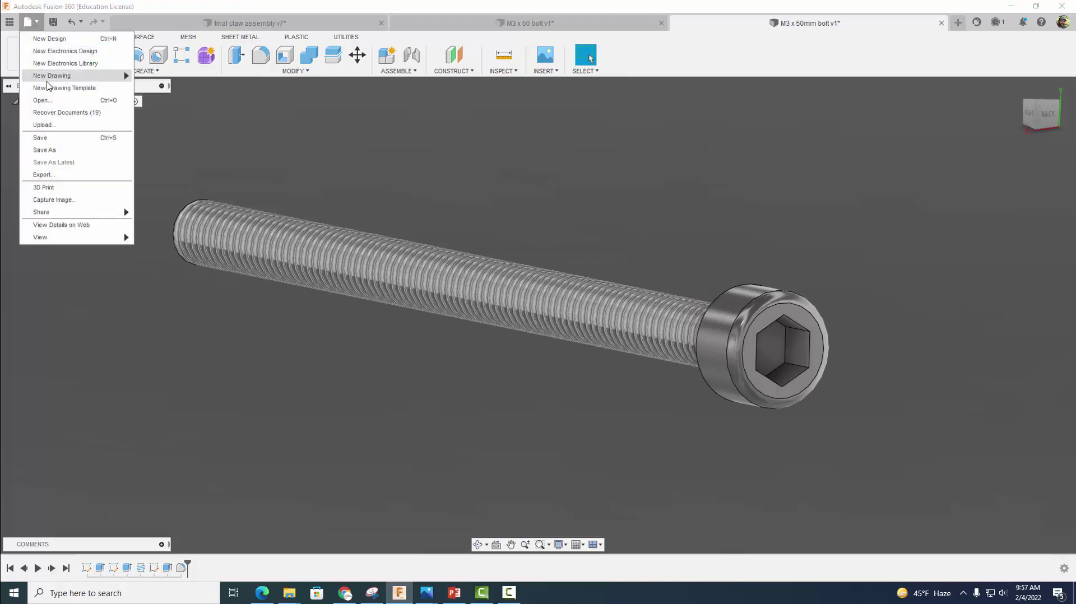
pyautogui.click(55, 150)
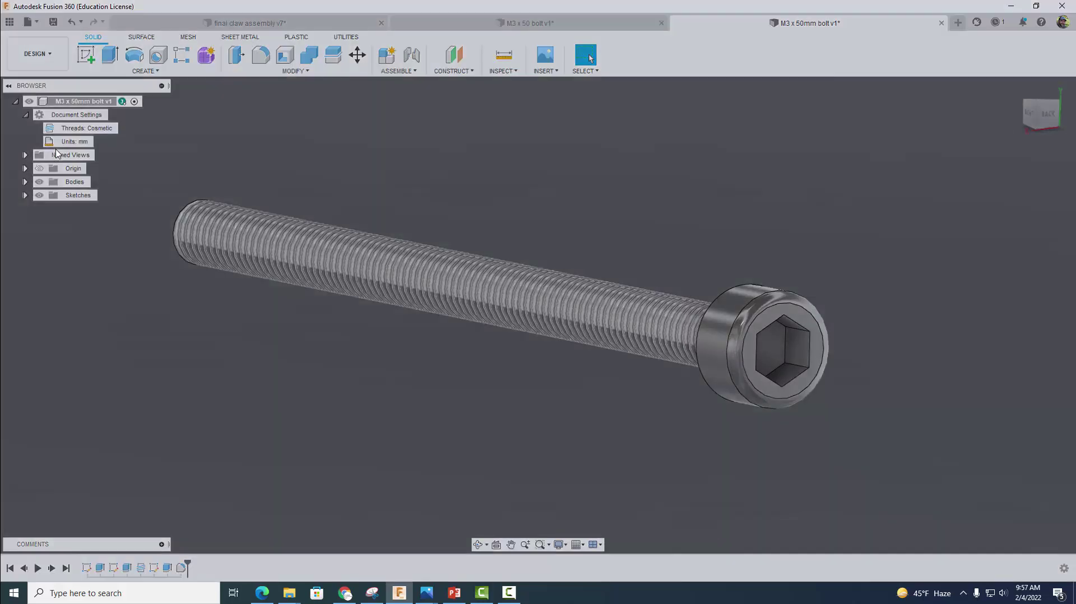
pyautogui.click(375, 104)
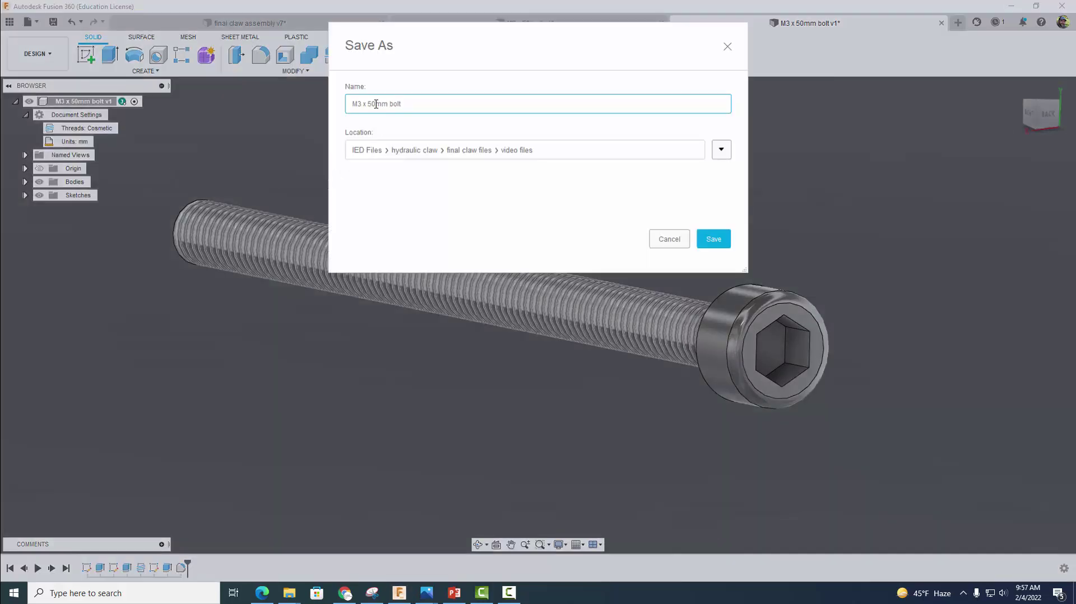
pyautogui.write('1')
pyautogui.click(713, 239)
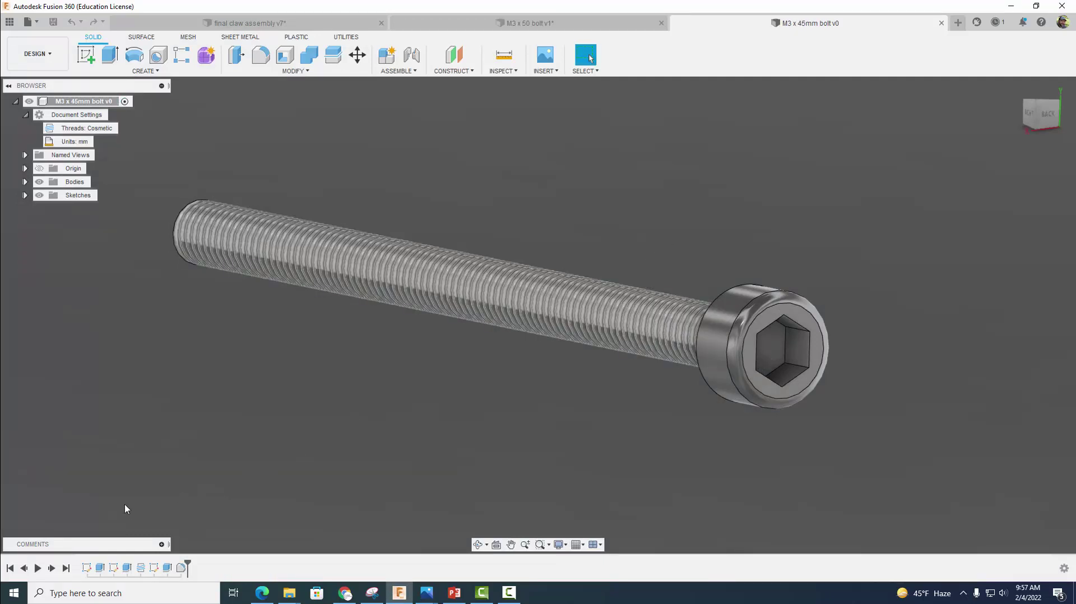
# Edit the bolt shaft's extrusion and set its distance to 35 mm.
pyautogui.click(125, 568)
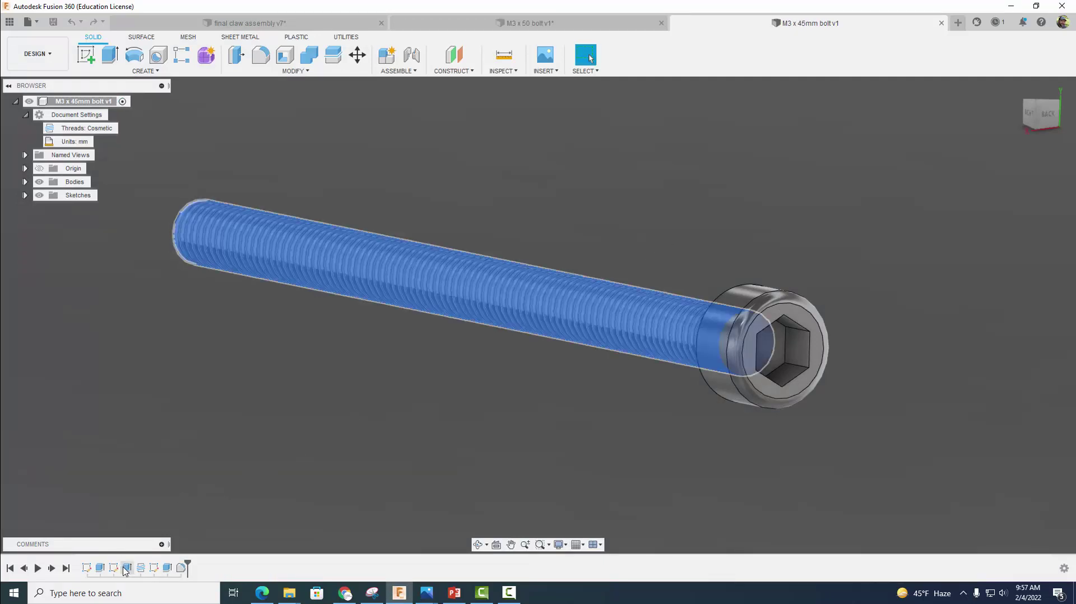
pyautogui.rightClick(126, 569)
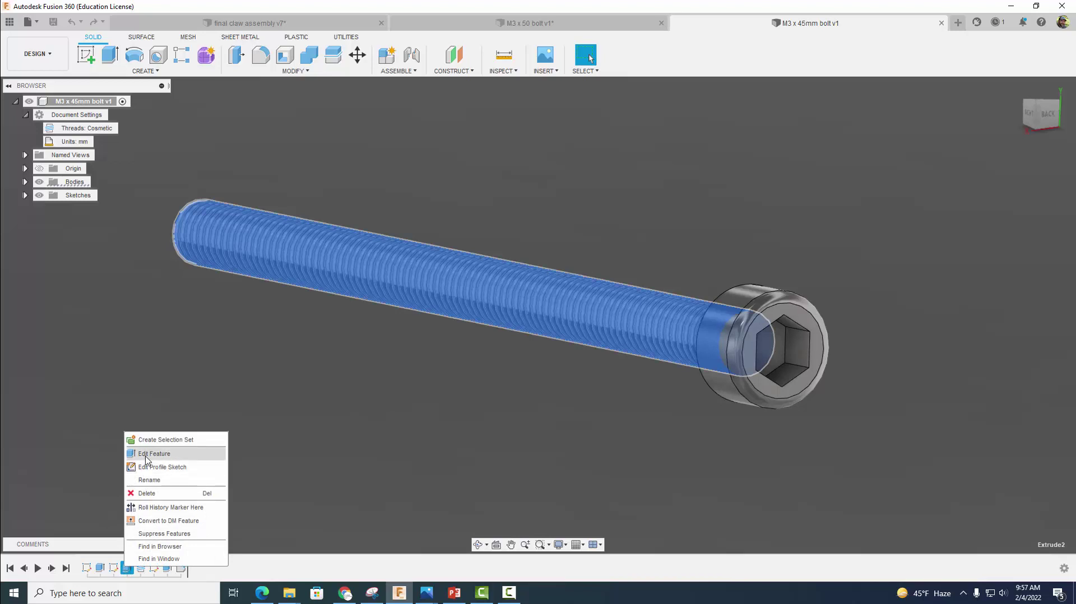
pyautogui.click(147, 455)
pyautogui.click(290, 261)
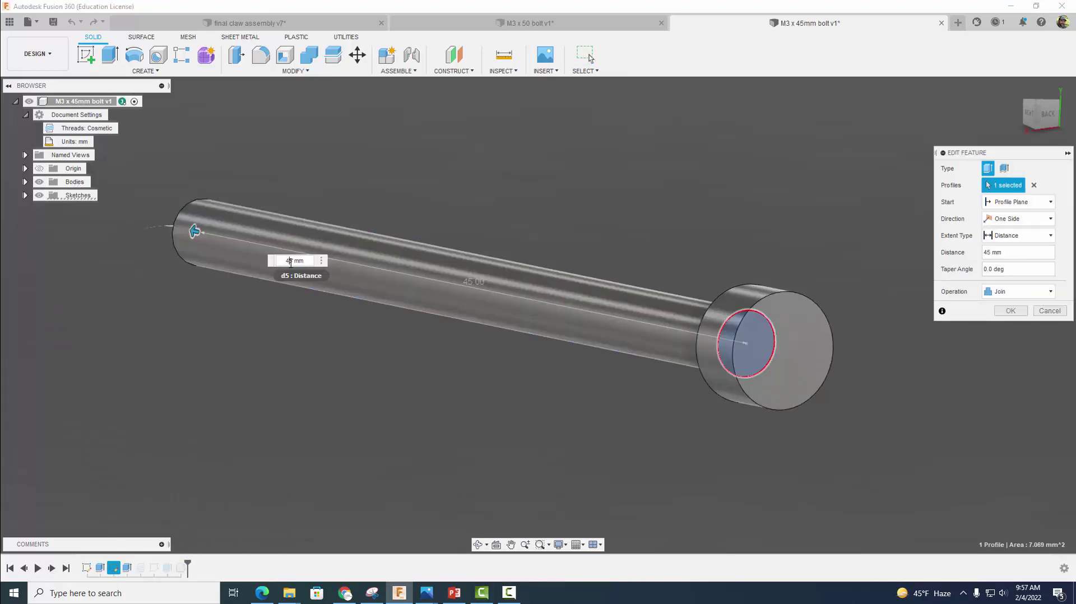
pyautogui.write('3')
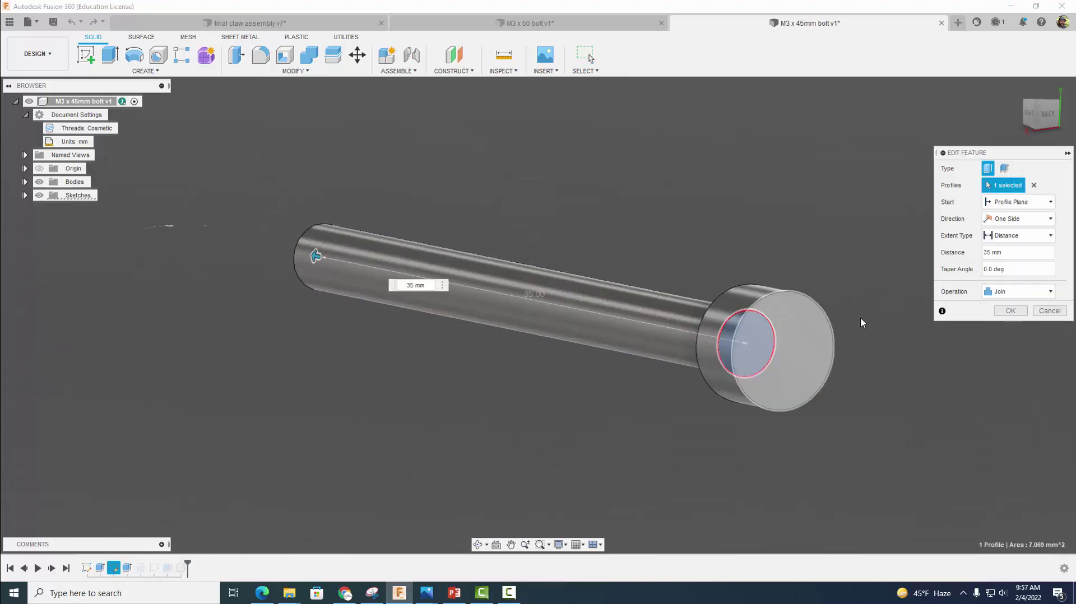
pyautogui.click(1010, 311)
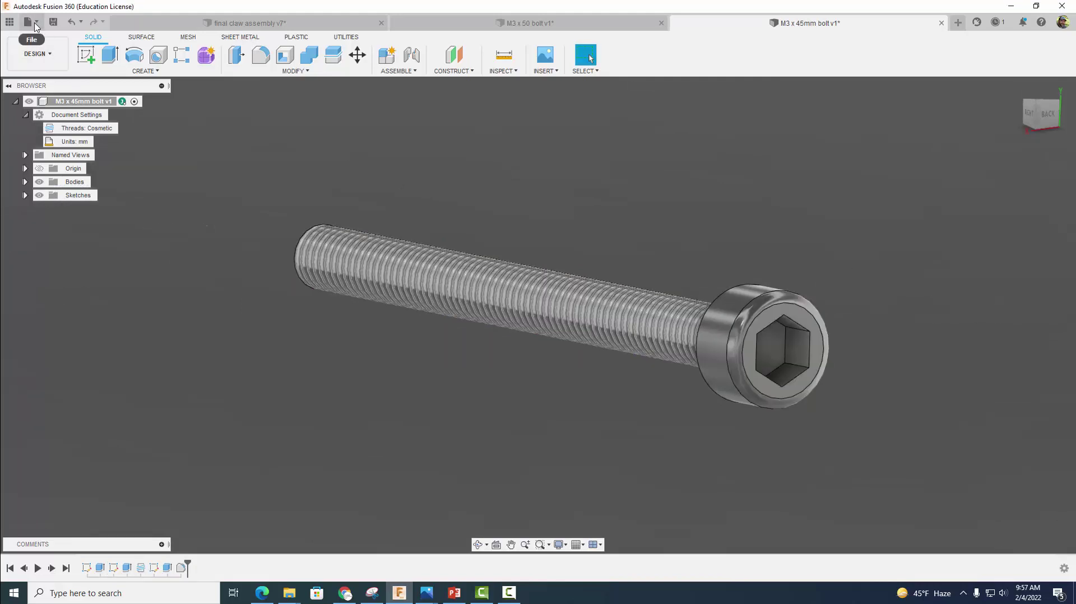
# Save the bolt as a separate design named "M3 x 35mm bolt" in the video files folder.
pyautogui.click(27, 22)
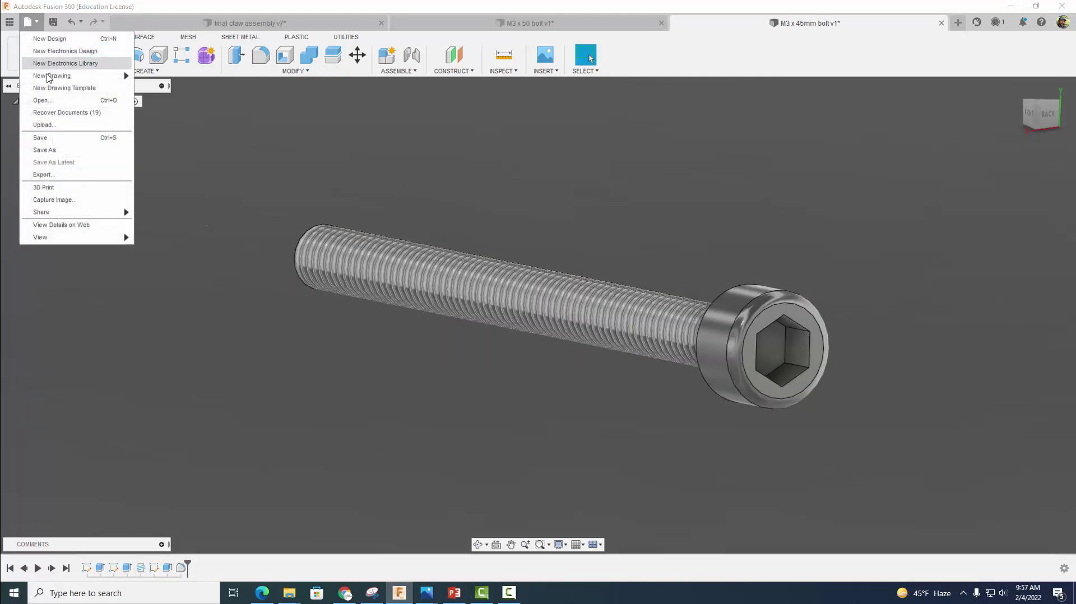
pyautogui.click(43, 150)
pyautogui.click(372, 105)
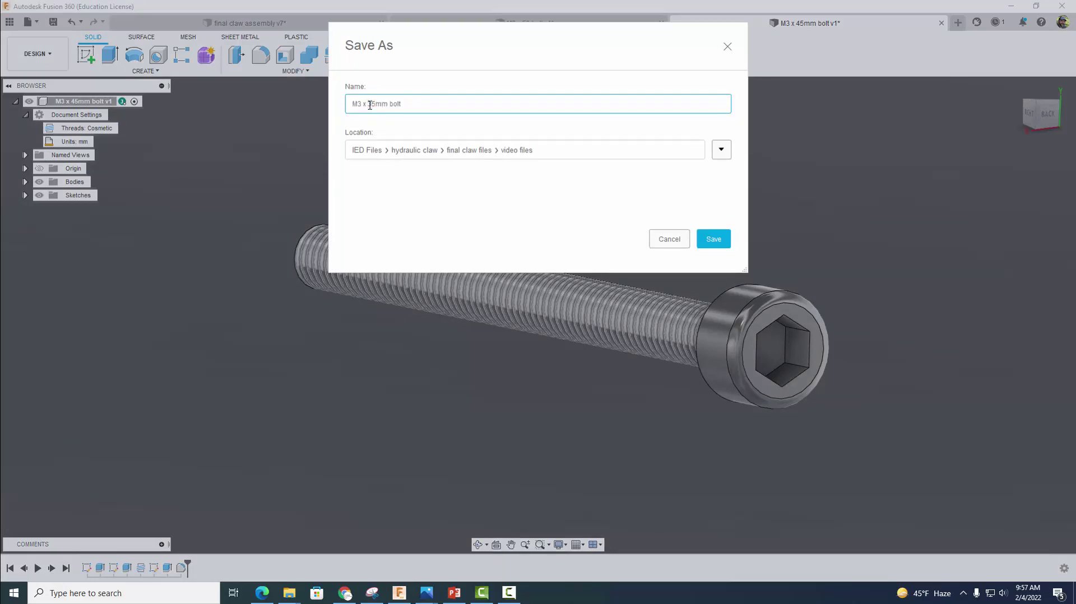
pyautogui.click(714, 239)
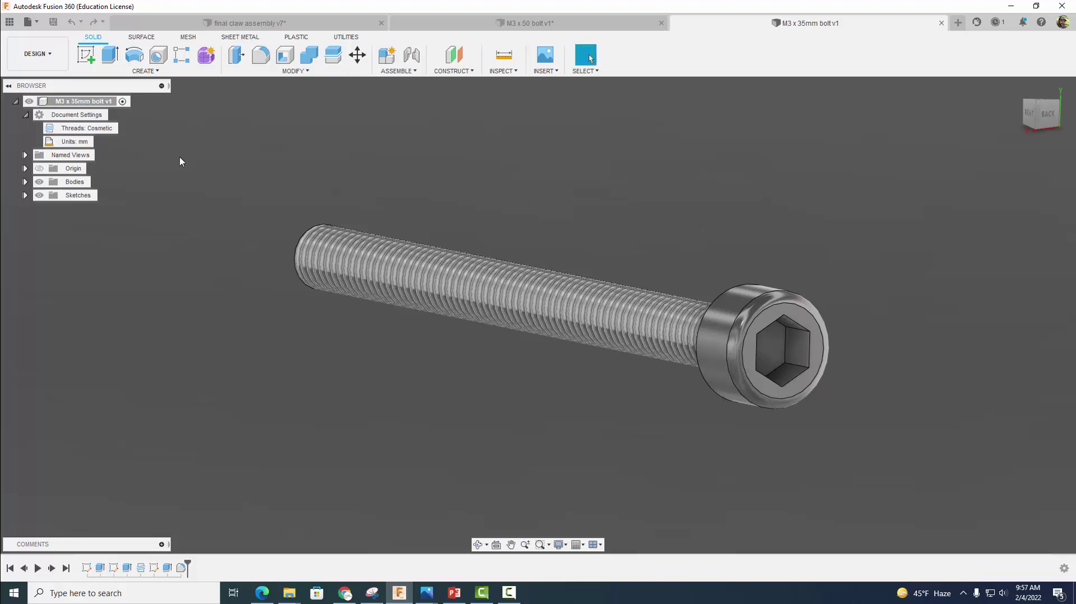
# Edit the bolt shaft's extrusion and set its distance to 12 mm.
pyautogui.rightClick(127, 567)
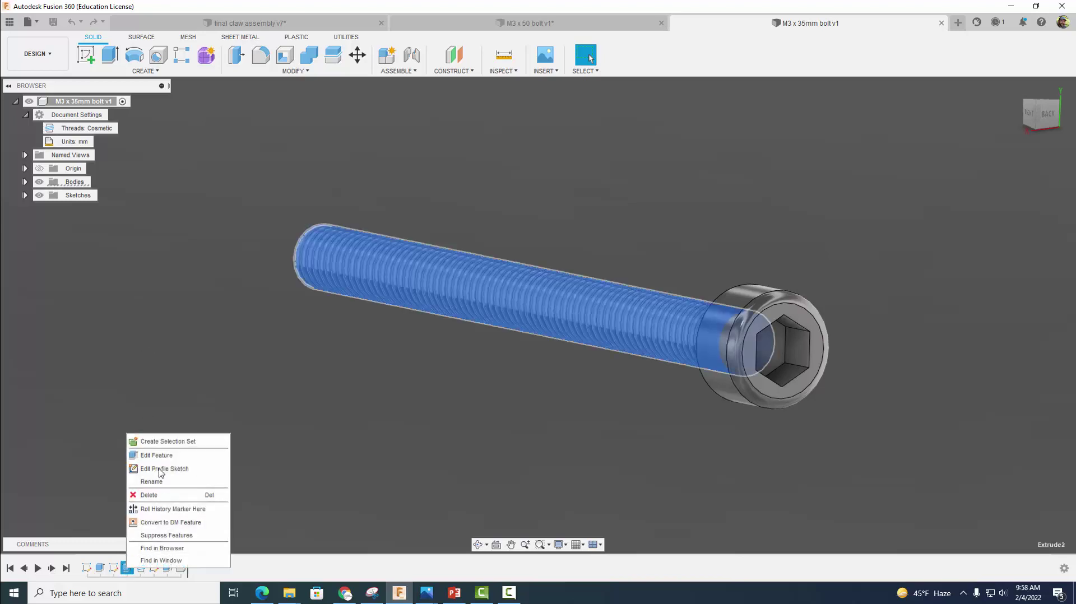
pyautogui.click(157, 456)
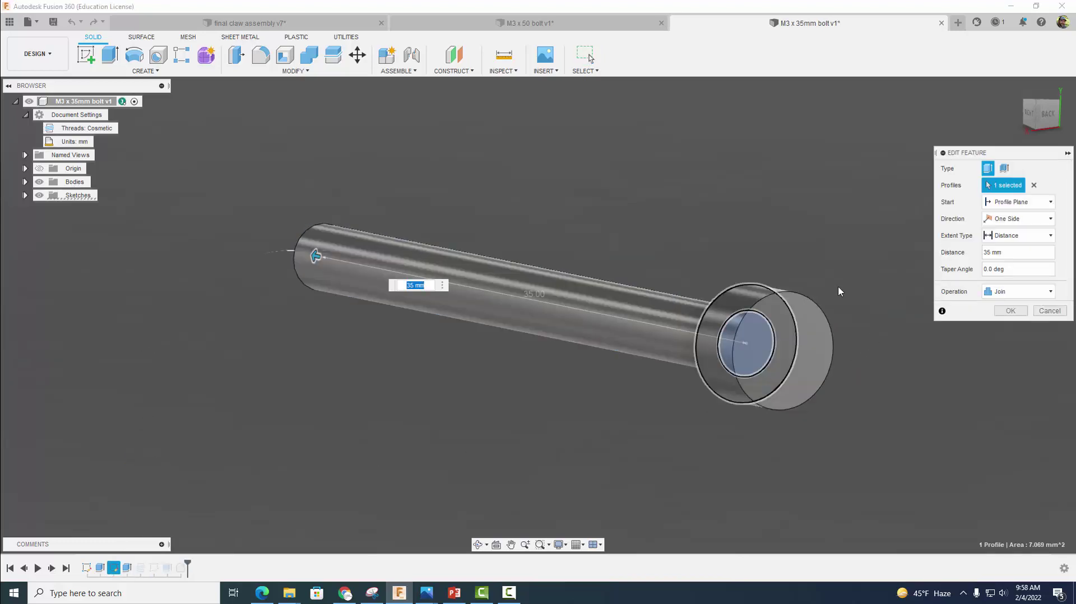
pyautogui.click(412, 285)
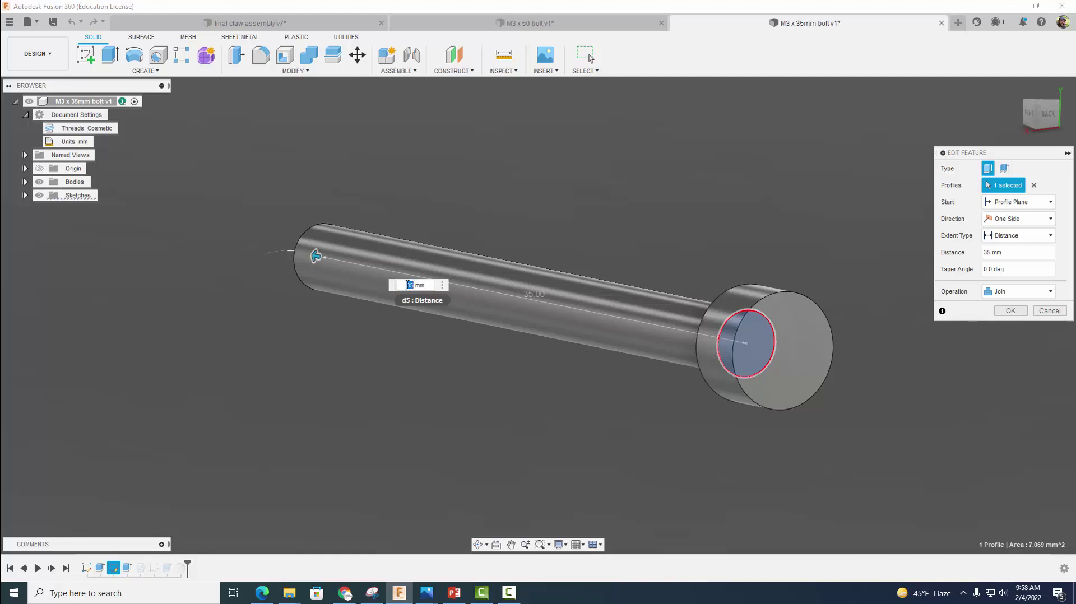
pyautogui.click(1010, 310)
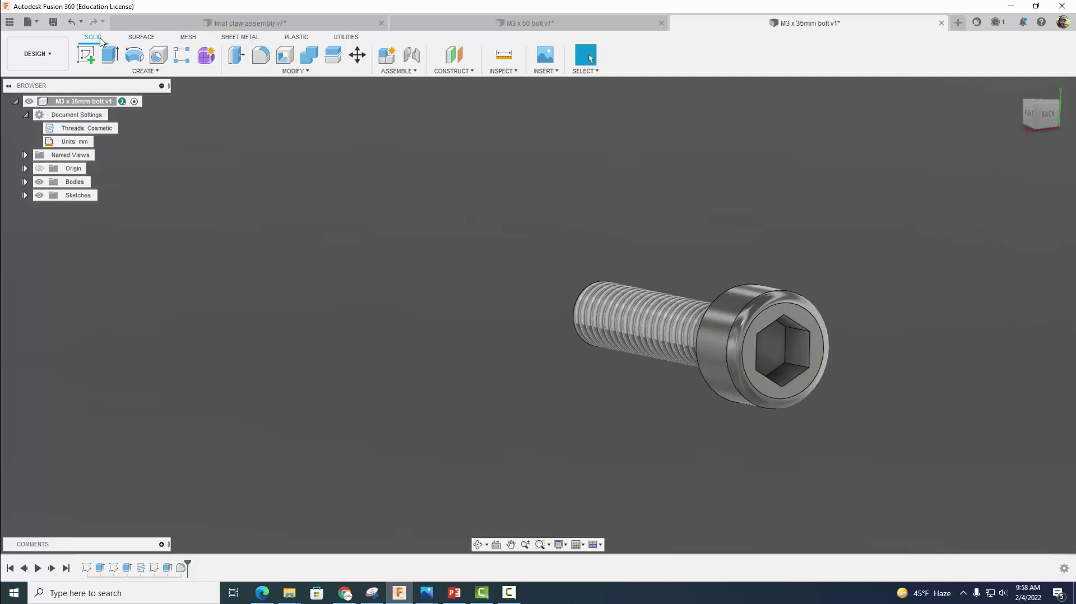
# Save the bolt as a separate design named "M3 x 12mm bolt" in the video files folder.
pyautogui.click(28, 22)
pyautogui.click(44, 150)
pyautogui.click(377, 105)
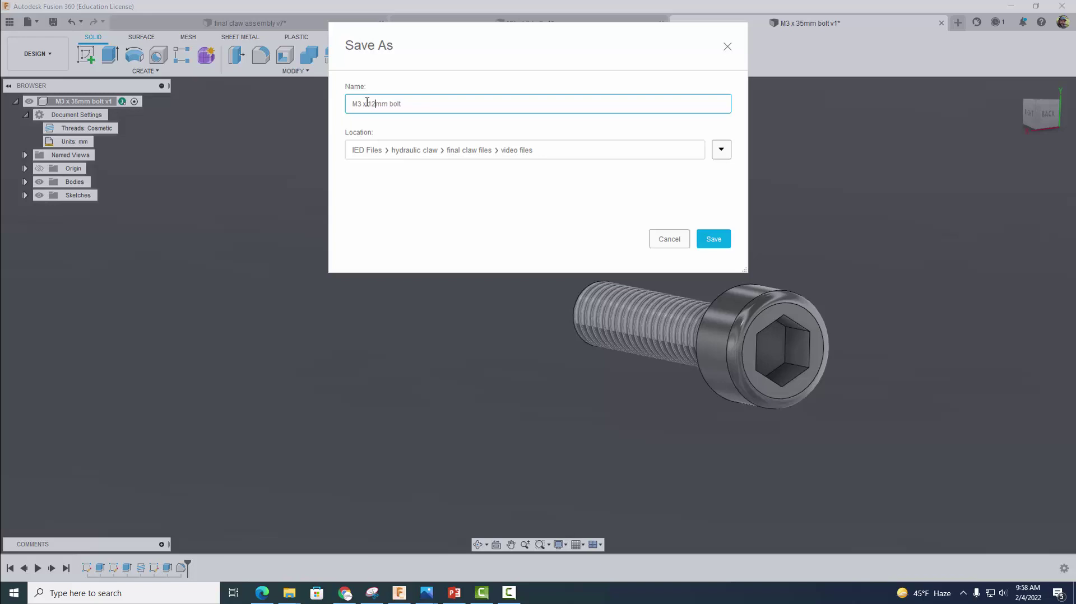
pyautogui.click(710, 241)
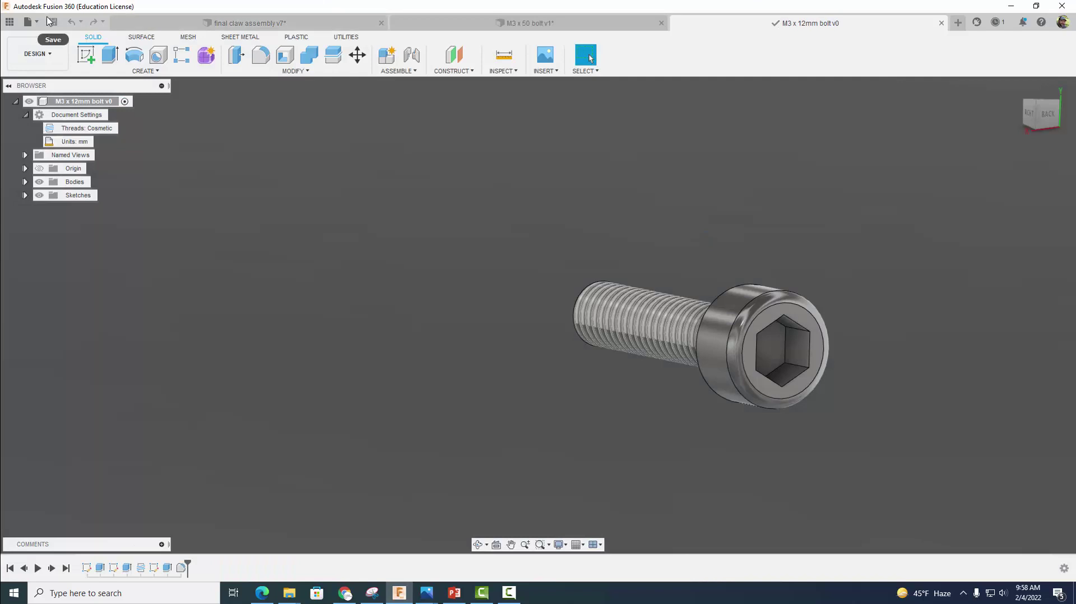
# Edit the bolt shaft's extrusion and set its distance to 10 mm.
pyautogui.rightClick(127, 568)
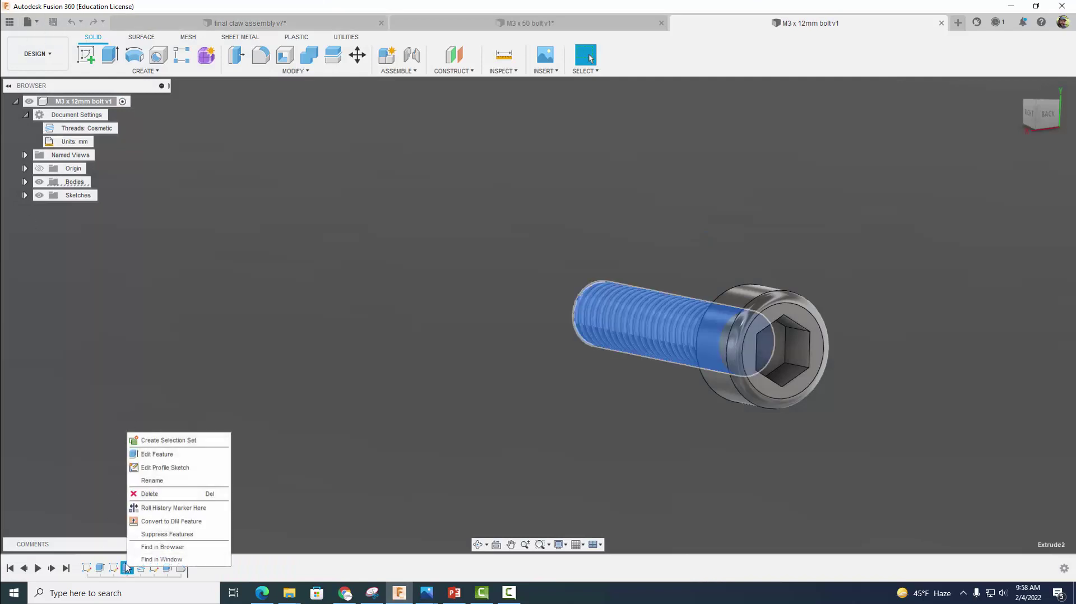
pyautogui.click(154, 455)
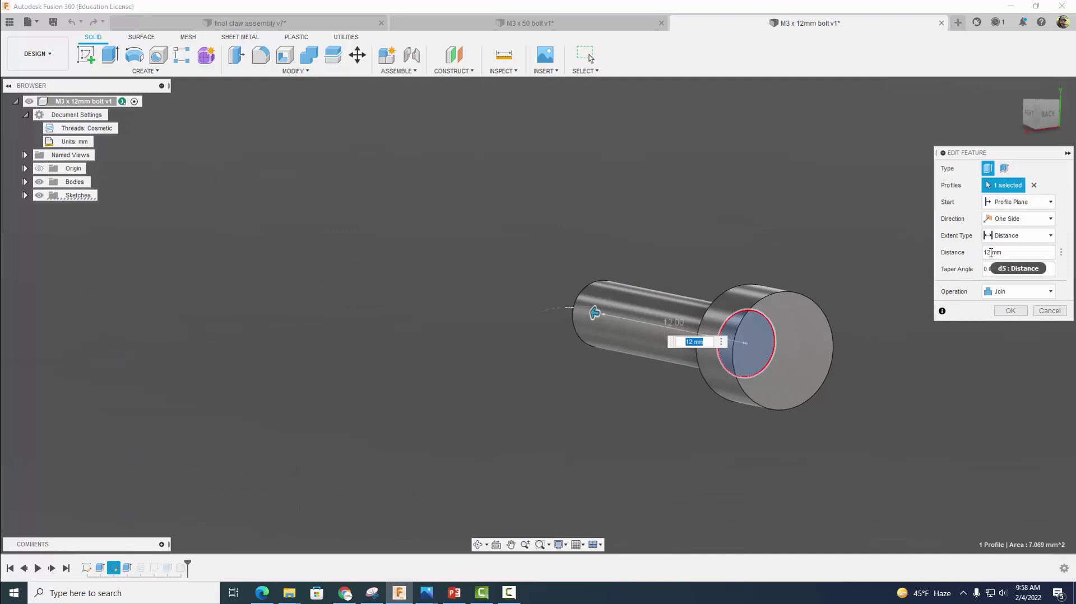
pyautogui.moveTo(991, 253); pyautogui.dragTo(979, 256)
pyautogui.write('10')
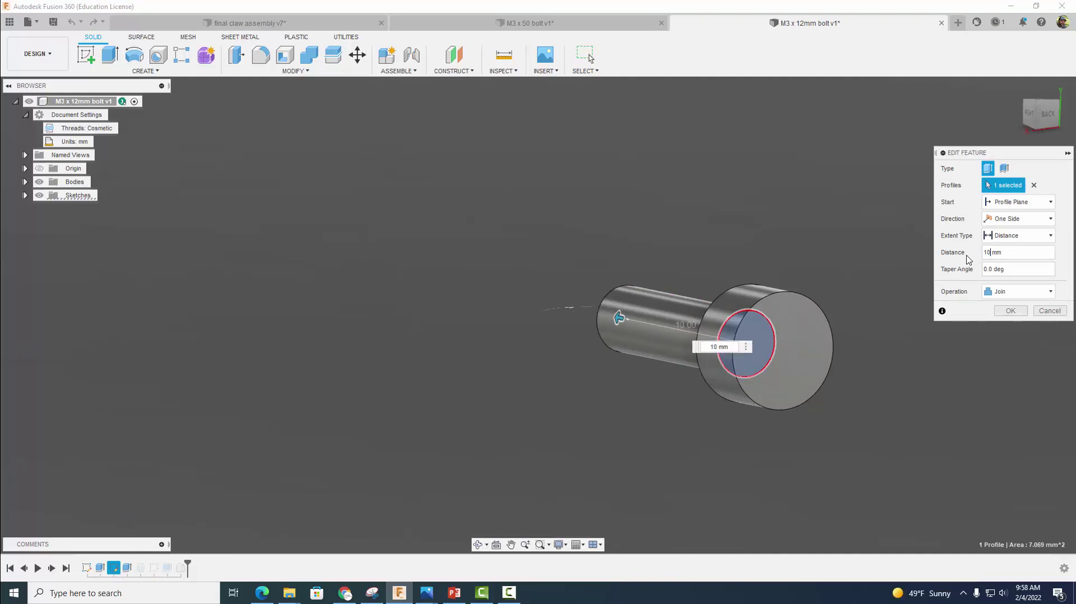
pyautogui.click(1010, 310)
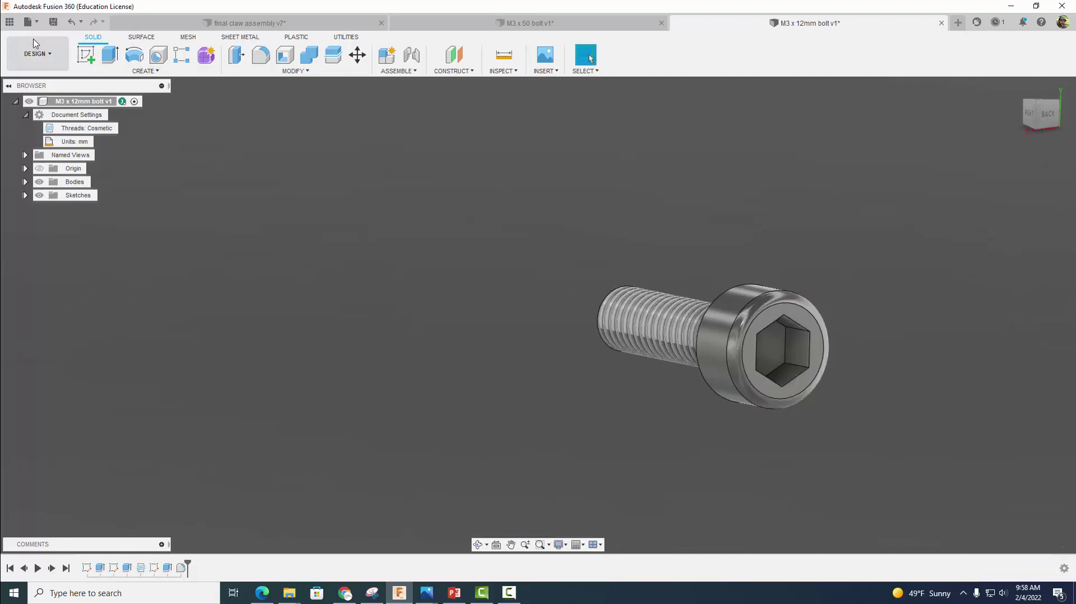
# Save the bolt as a separate design named "M3 x 10mm bolt" in the video files folder.
pyautogui.click(28, 22)
pyautogui.click(49, 150)
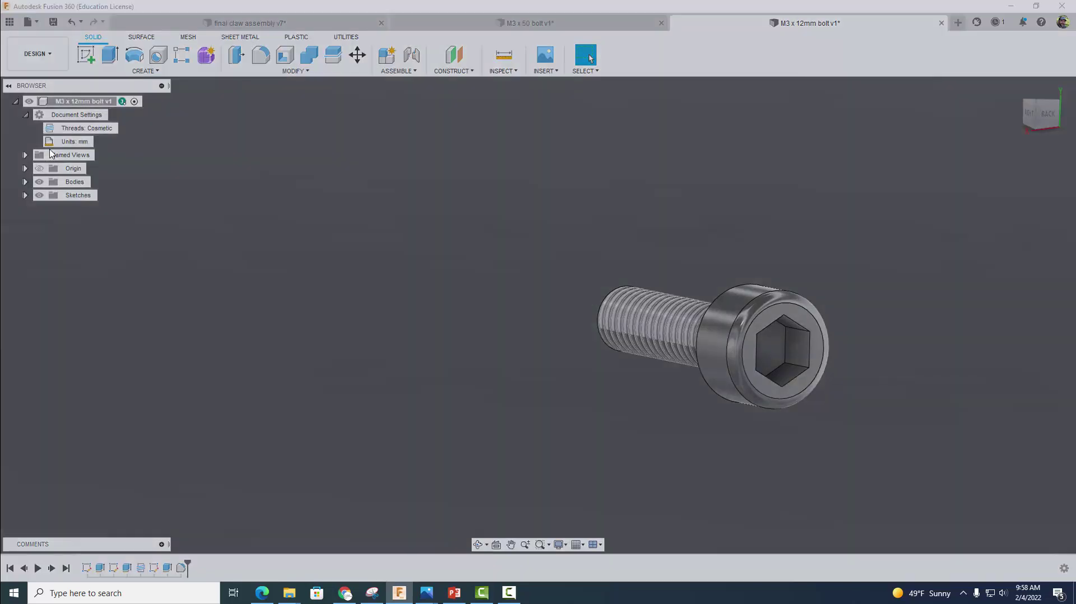
pyautogui.click(377, 104)
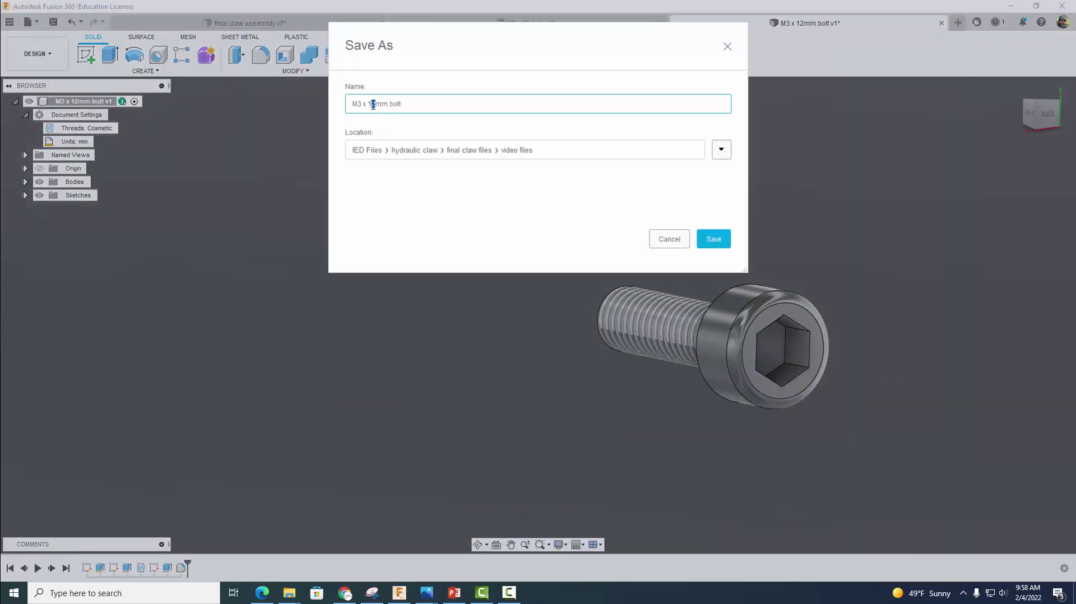
pyautogui.press('BackSpace')
pyautogui.write('0')
pyautogui.click(713, 239)
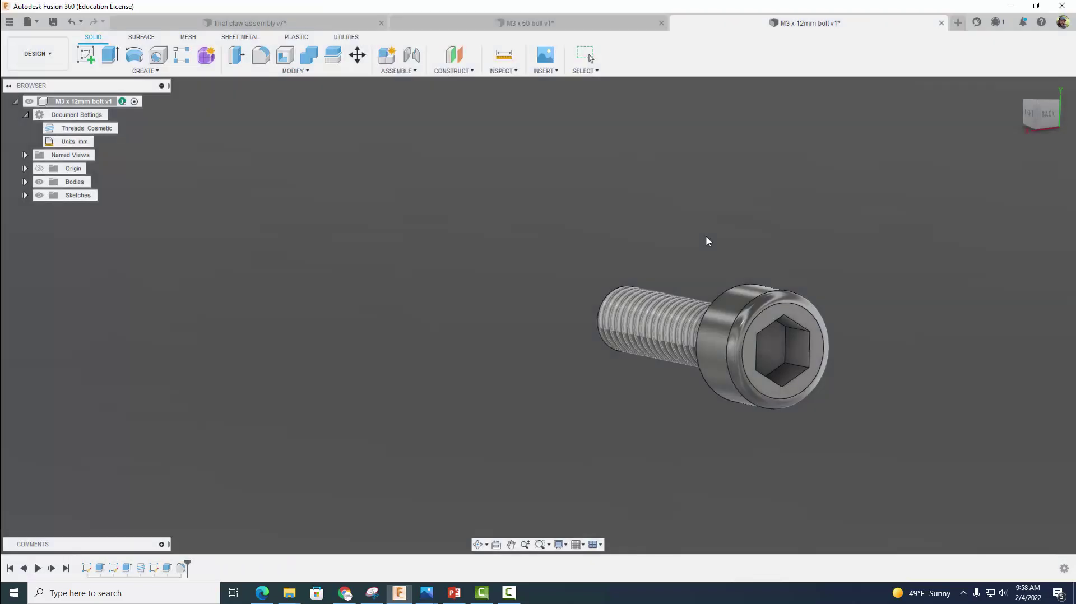
# Edit the bolt shaft's extrusion and set its distance to 8 mm.
pyautogui.click(28, 22)
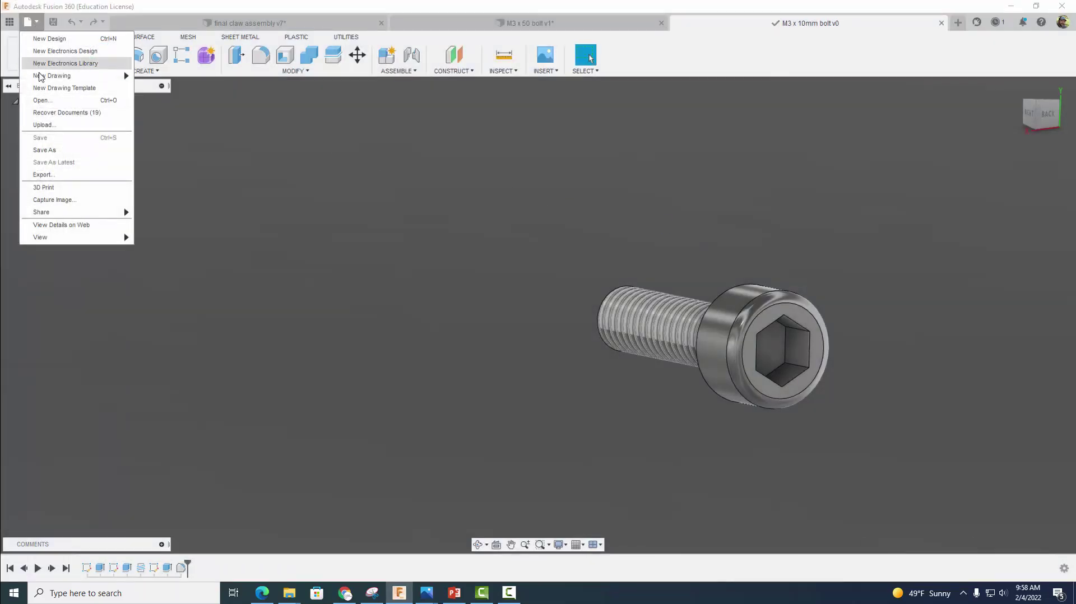
pyautogui.rightClick(124, 567)
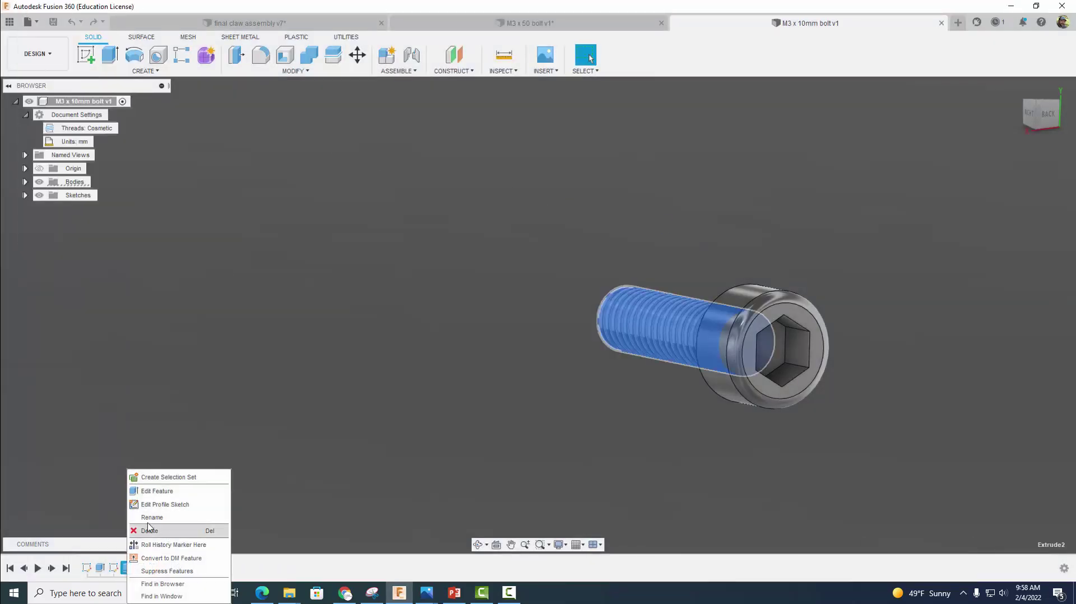
pyautogui.click(157, 492)
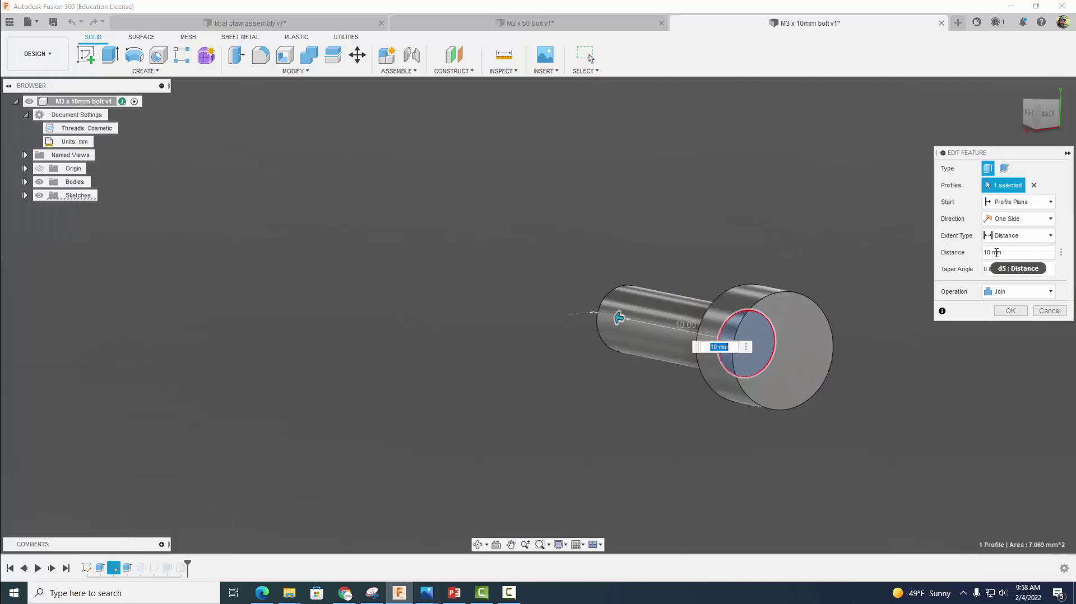
pyautogui.doubleClick(990, 253)
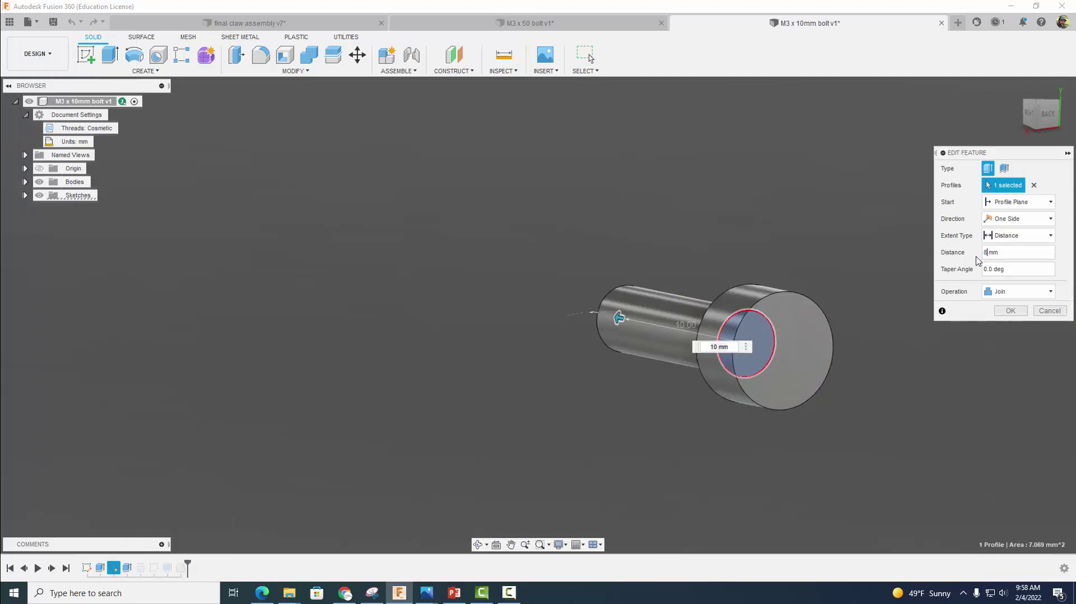
pyautogui.write('8')
pyautogui.click(1008, 310)
# Save the bolt as a separate design named "M3 x 8mm bolt" in the video files folder.
pyautogui.click(32, 25)
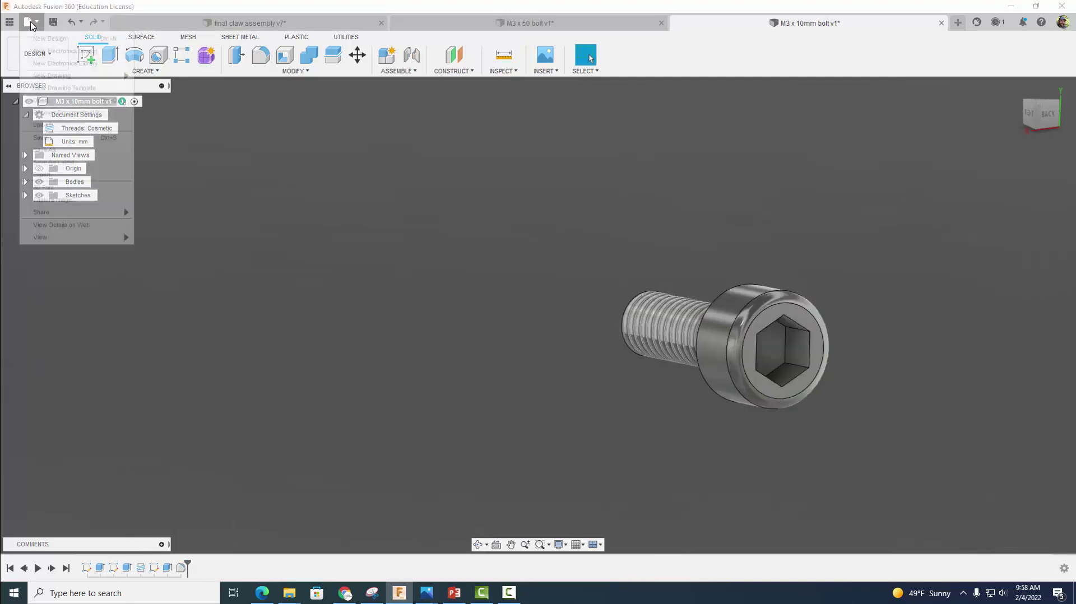
pyautogui.click(53, 150)
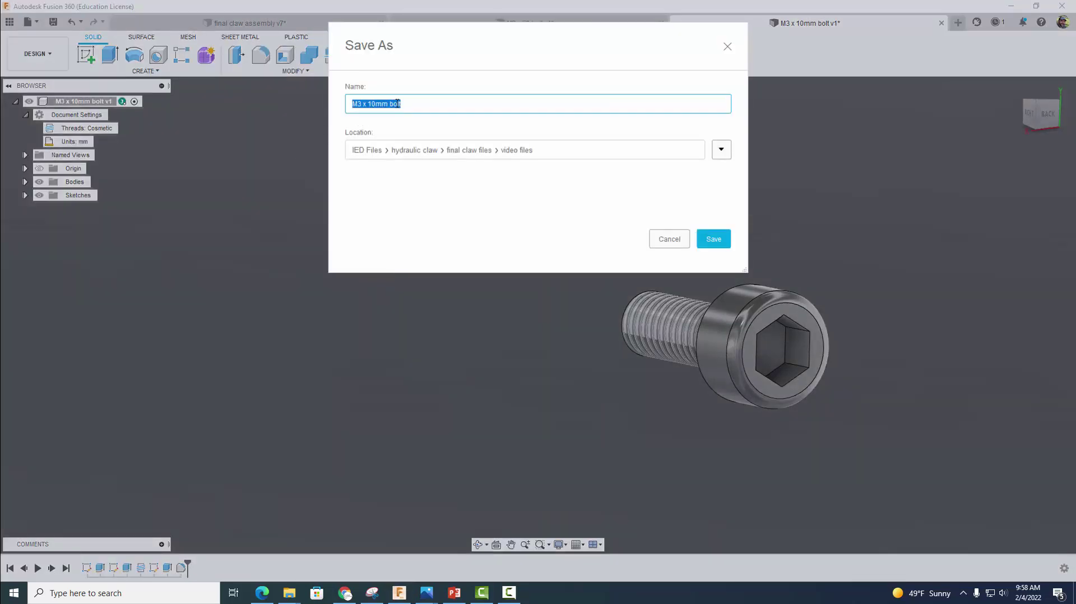
pyautogui.click(376, 103)
pyautogui.write('8')
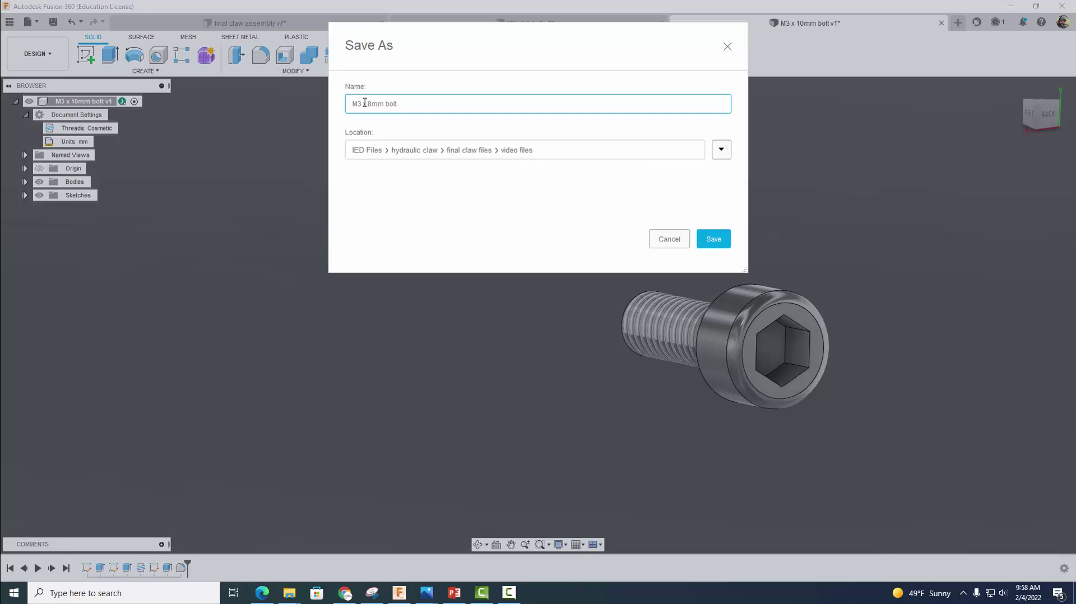
pyautogui.click(704, 238)
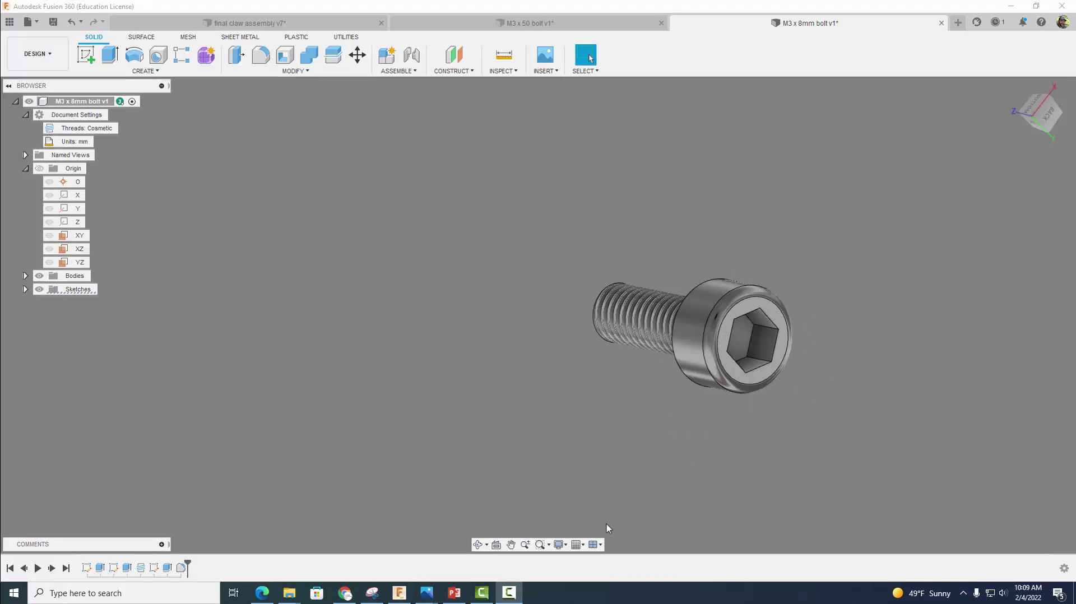
# Delete the bolt head's sketch and extrusion from the design history, leaving the threaded shaft.
pyautogui.click(89, 569)
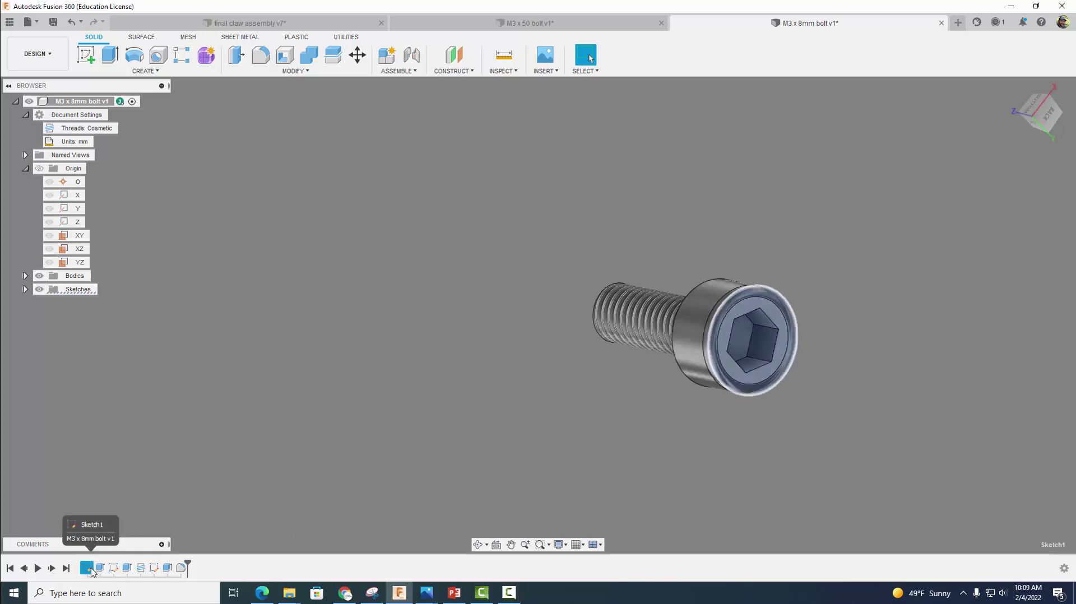
pyautogui.keyDown('shift'); pyautogui.click(99, 568); pyautogui.keyUp('shift')
pyautogui.rightClick(100, 568)
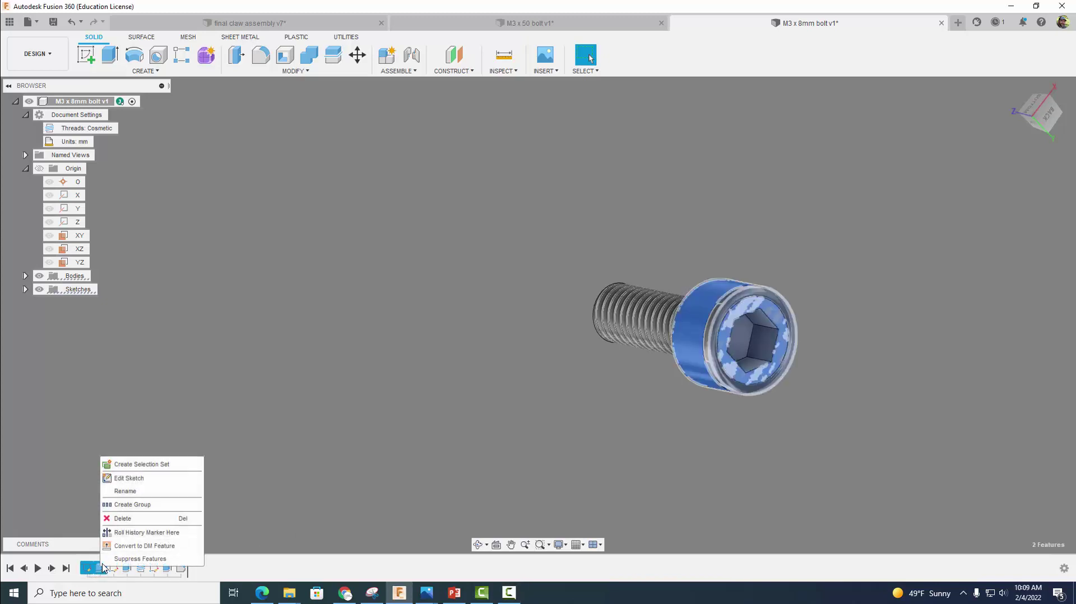
pyautogui.click(117, 518)
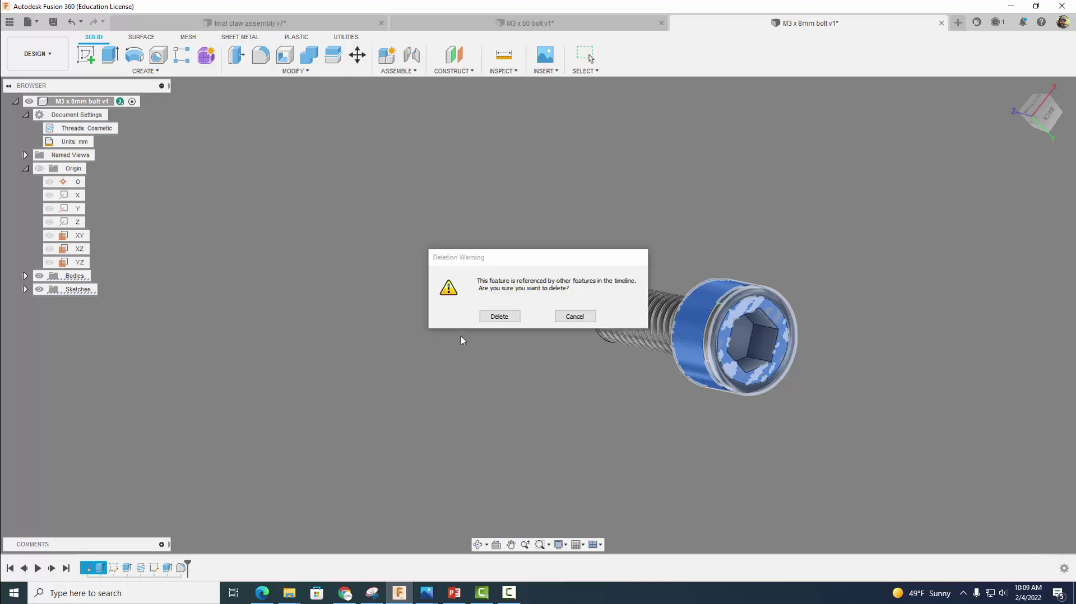
pyautogui.click(499, 316)
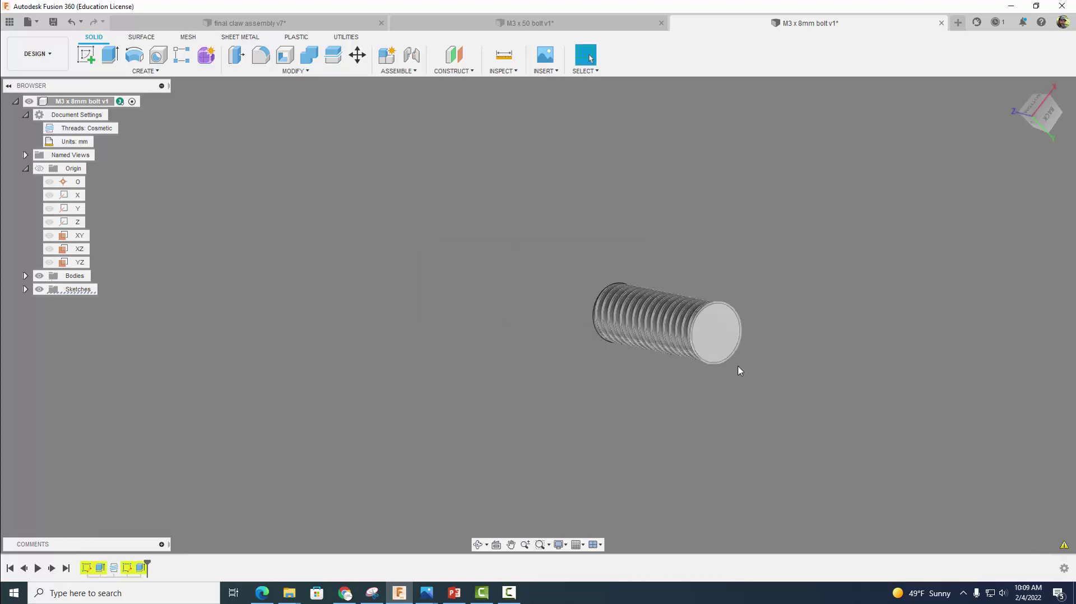
# Create a construction plane offset 2 mm outward from the shaft's end face where the head was.
pyautogui.click(455, 72)
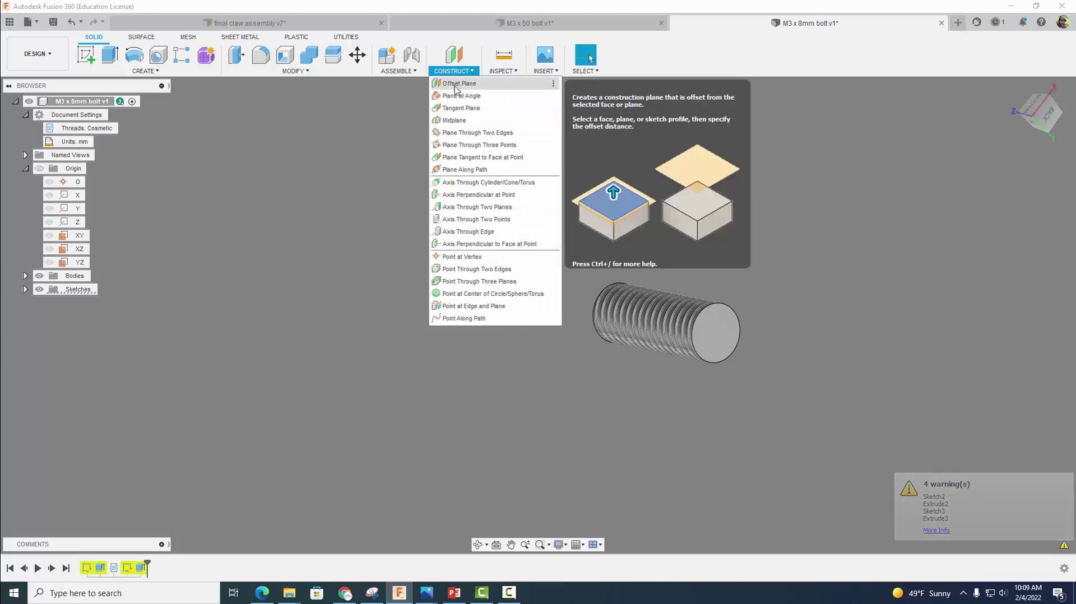
pyautogui.click(457, 86)
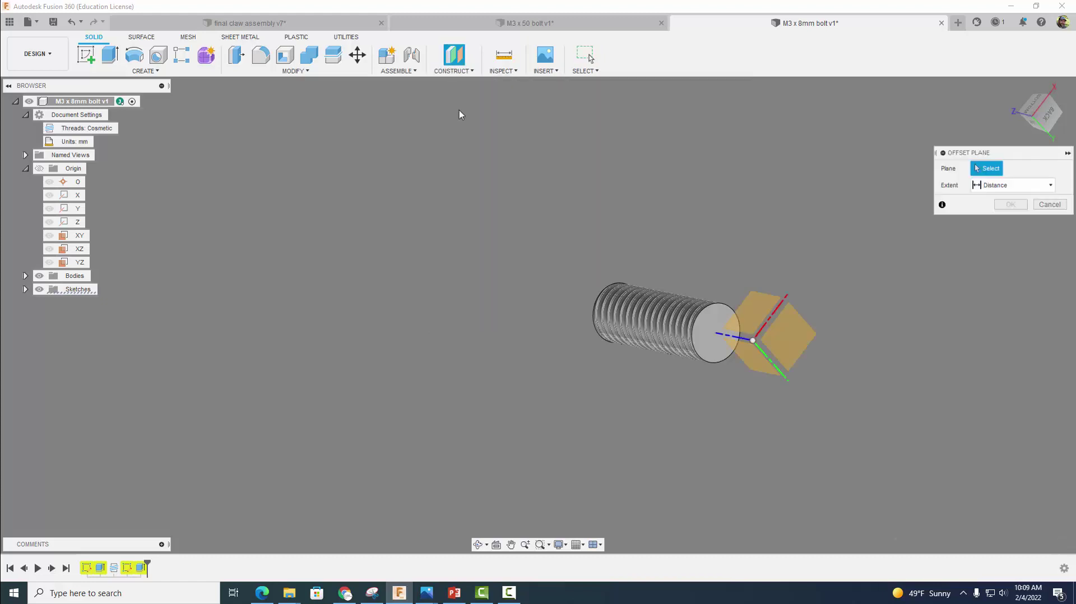
pyautogui.click(721, 326)
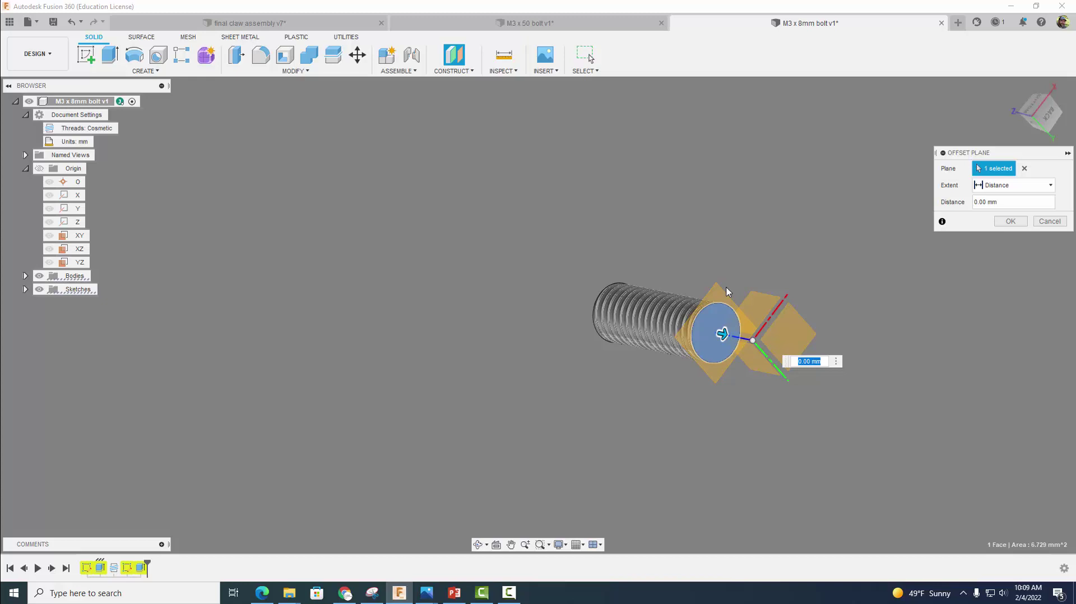
pyautogui.write('2')
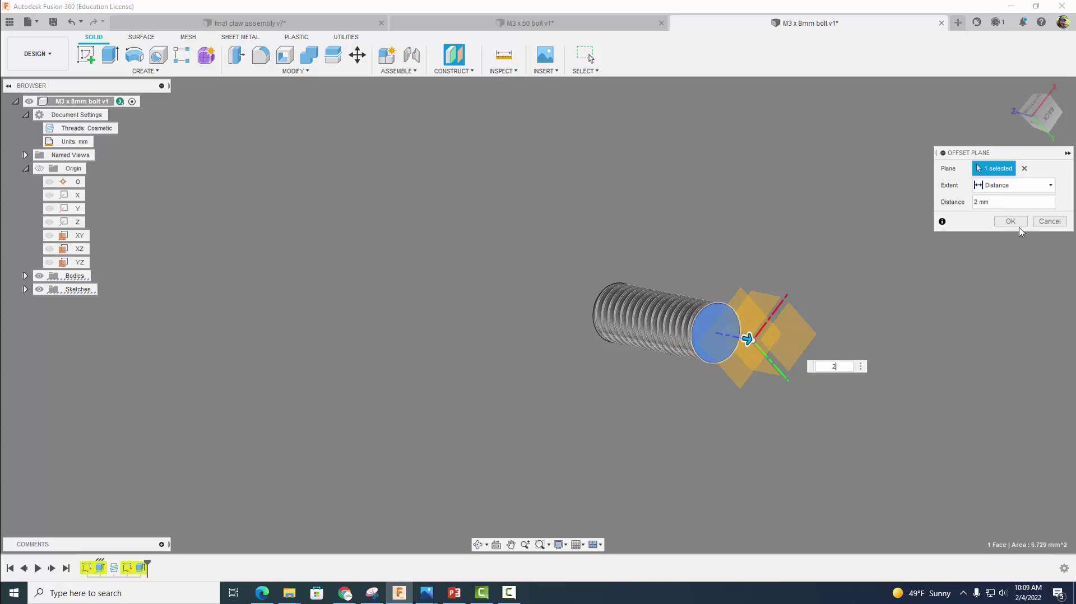
pyautogui.click(1010, 222)
# Sketch a 5.5 mm diameter circle on the offset plane, centred on the shaft's axis.
pyautogui.click(85, 54)
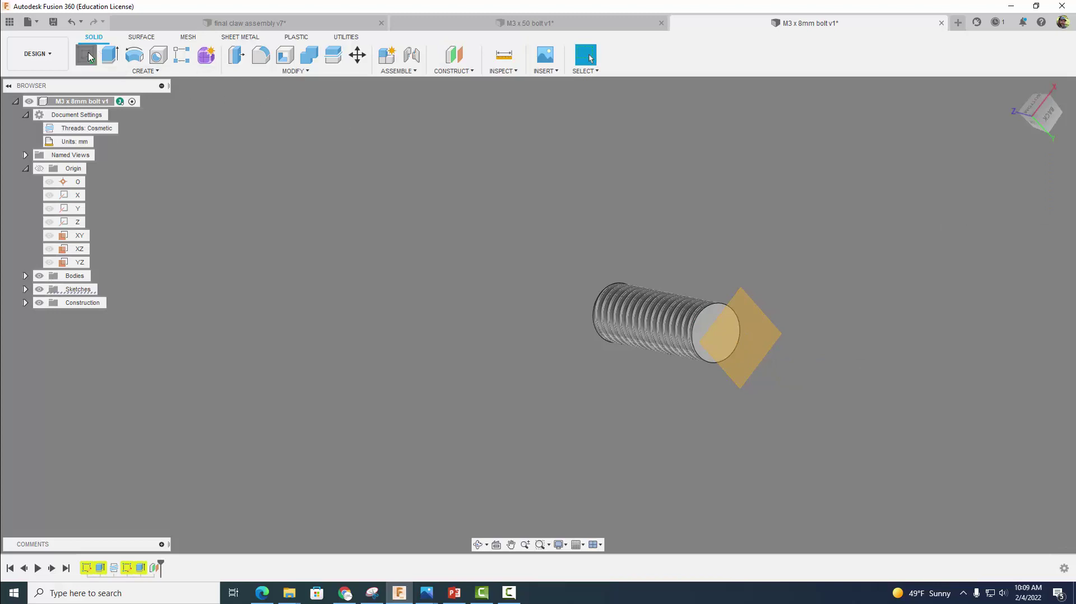
pyautogui.click(744, 312)
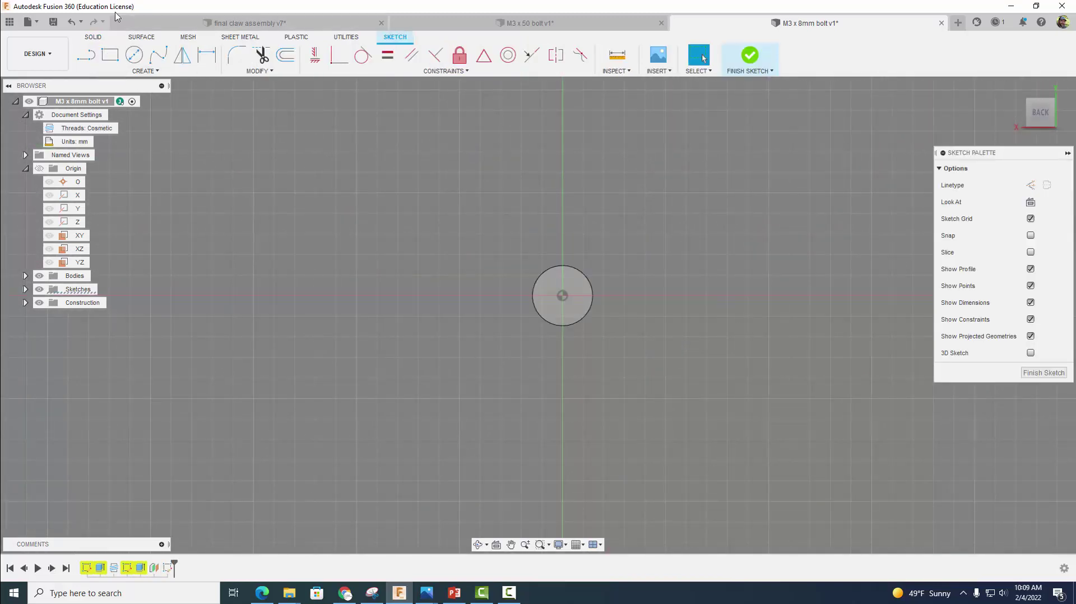
pyautogui.click(133, 54)
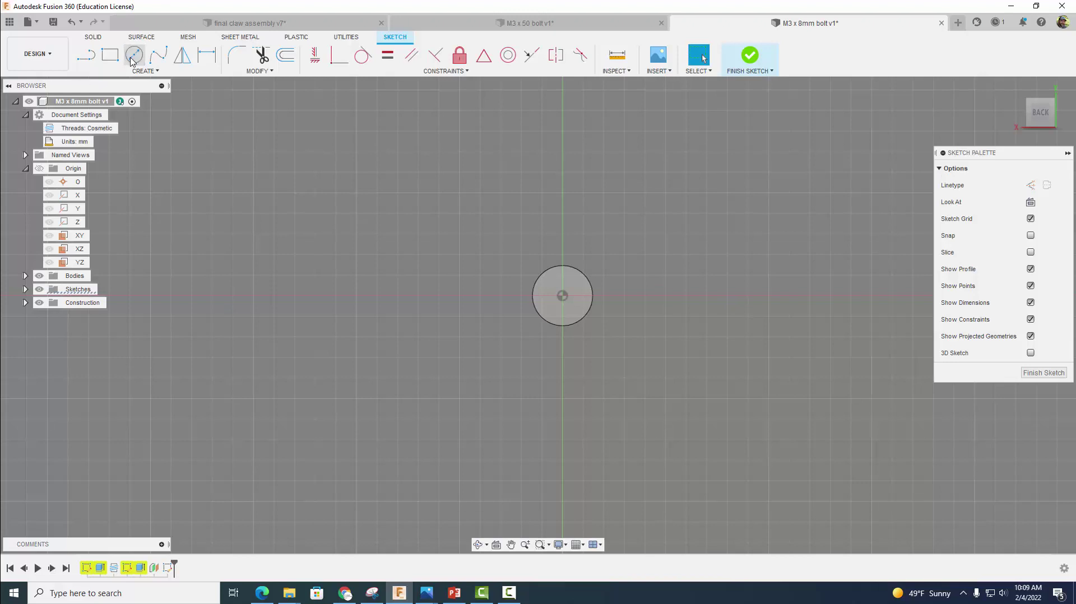
pyautogui.click(562, 296)
pyautogui.write('5')
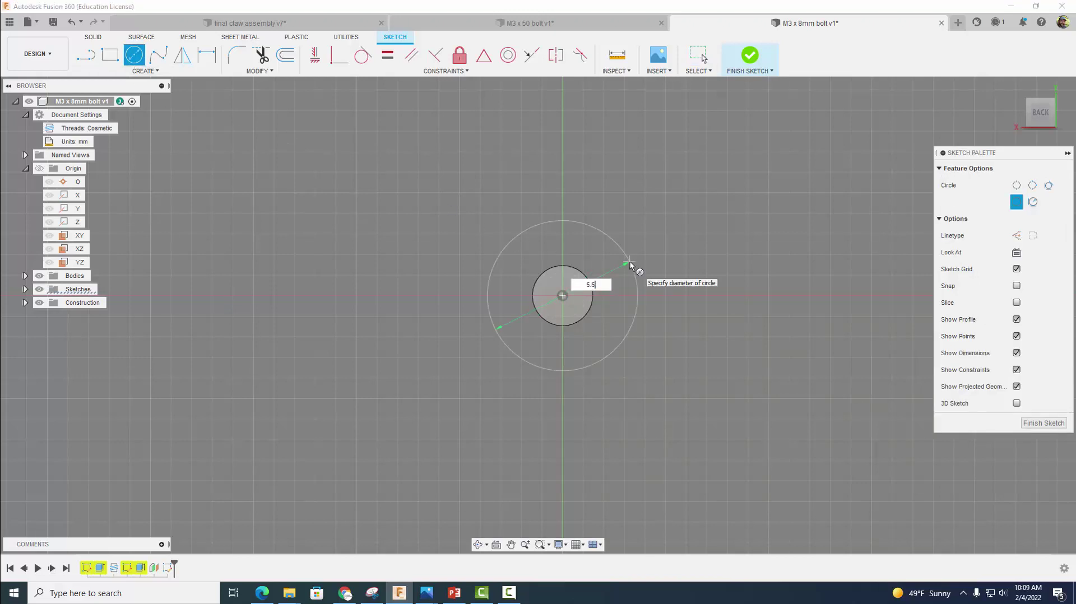
pyautogui.write('.5')
pyautogui.press('Return')
pyautogui.press('Escape')
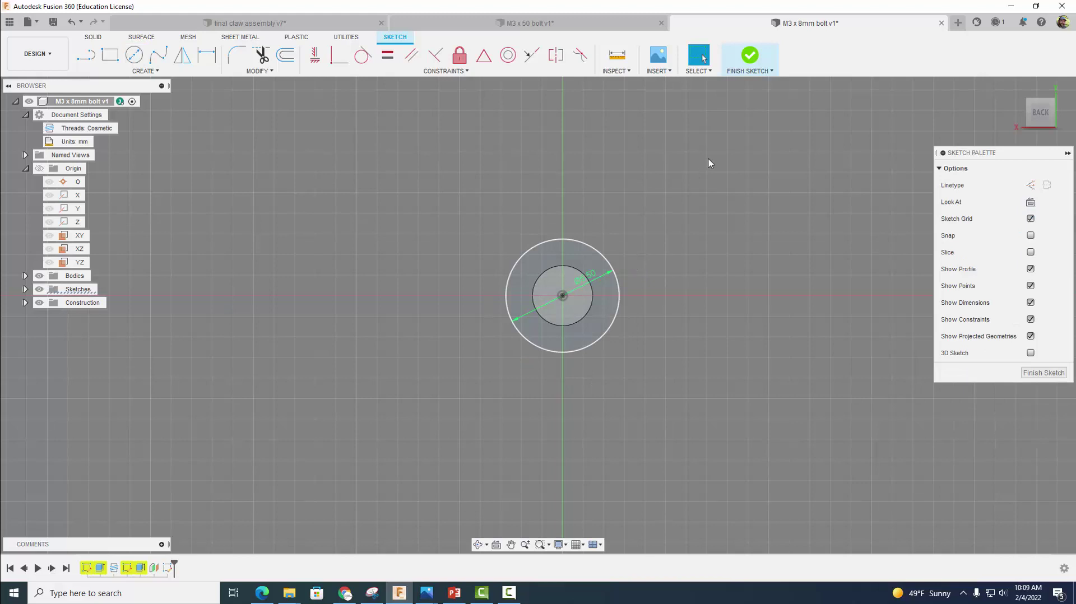
pyautogui.click(751, 61)
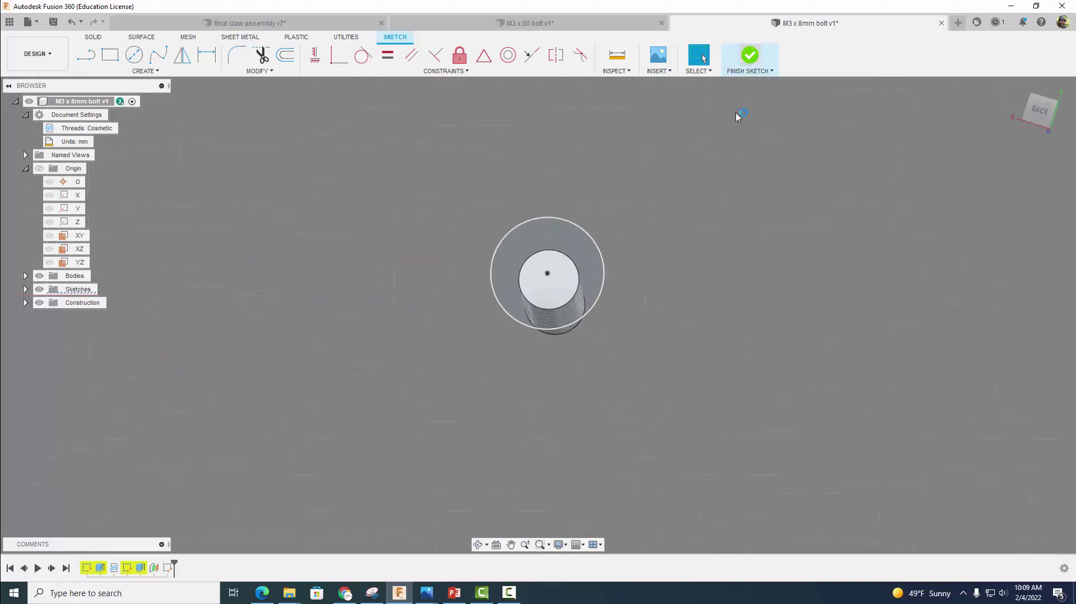
# Loft from the shaft's end face to the 5.5 mm circle and join it as a conical countersunk head.
pyautogui.moveTo(817, 235)
pyautogui.keyDown('shift'); pyautogui.mouseDown(button='middle')
pyautogui.moveTo(824, 248)
pyautogui.moveTo(859, 244)
pyautogui.moveTo(881, 259)
pyautogui.moveTo(878, 295)
pyautogui.moveTo(843, 318)
pyautogui.mouseUp(button='middle'); pyautogui.keyUp('shift')
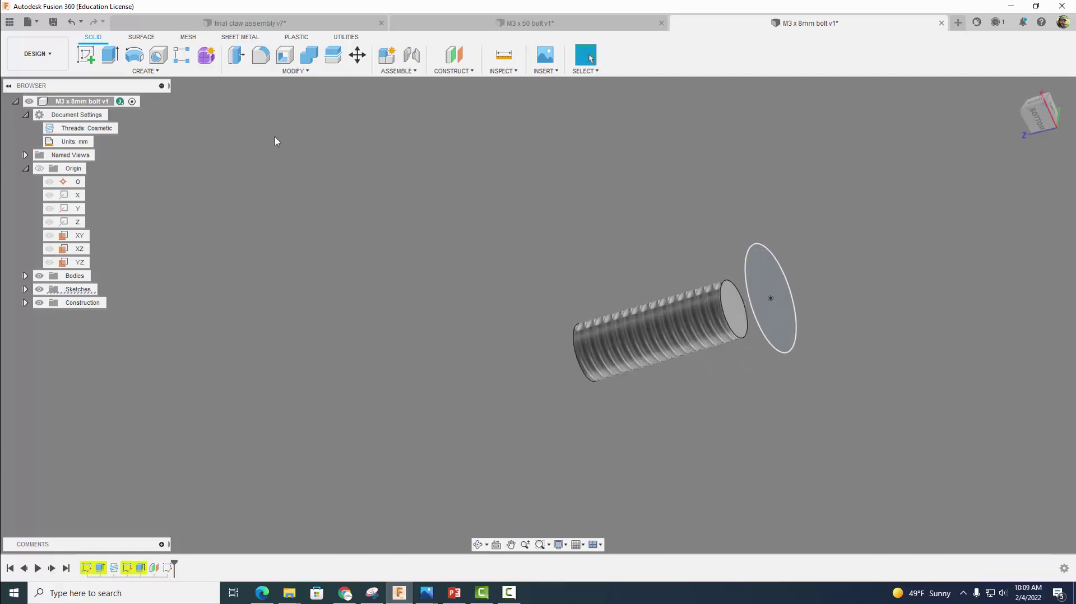
pyautogui.click(144, 71)
pyautogui.click(111, 170)
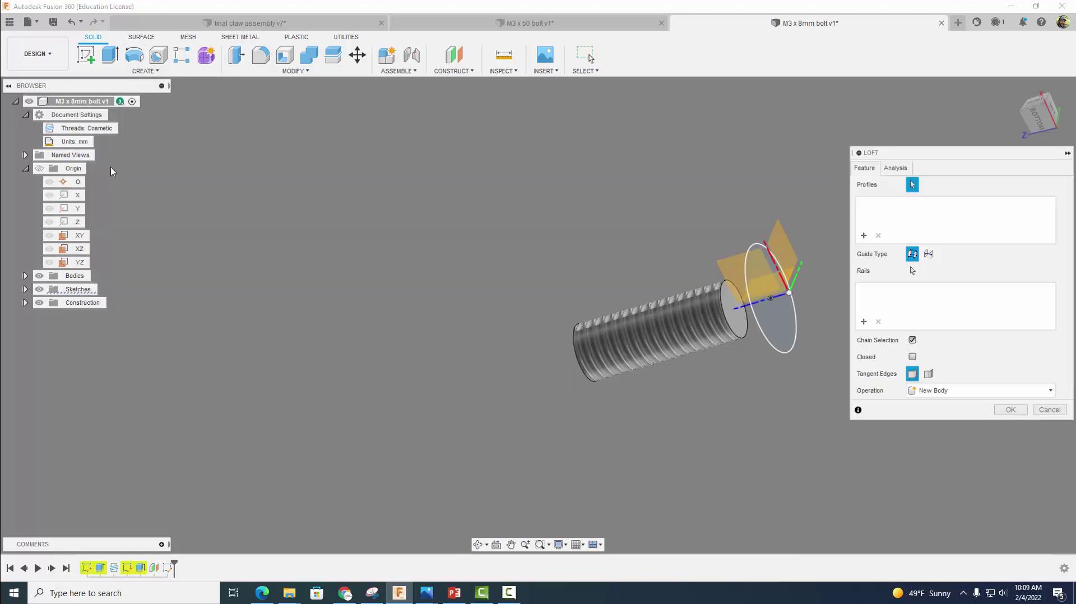
pyautogui.click(733, 310)
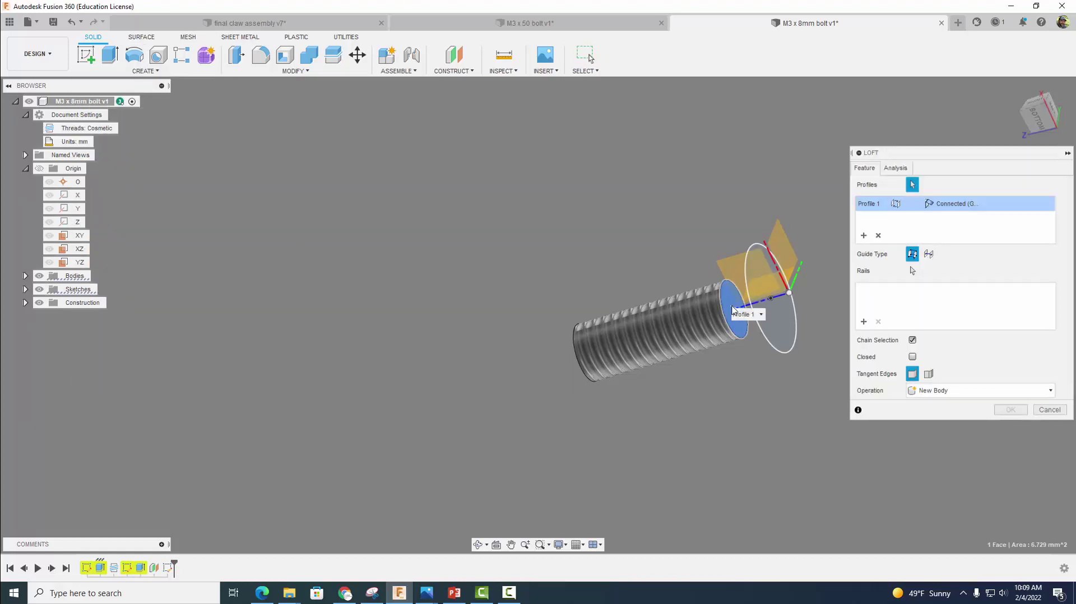
pyautogui.click(775, 322)
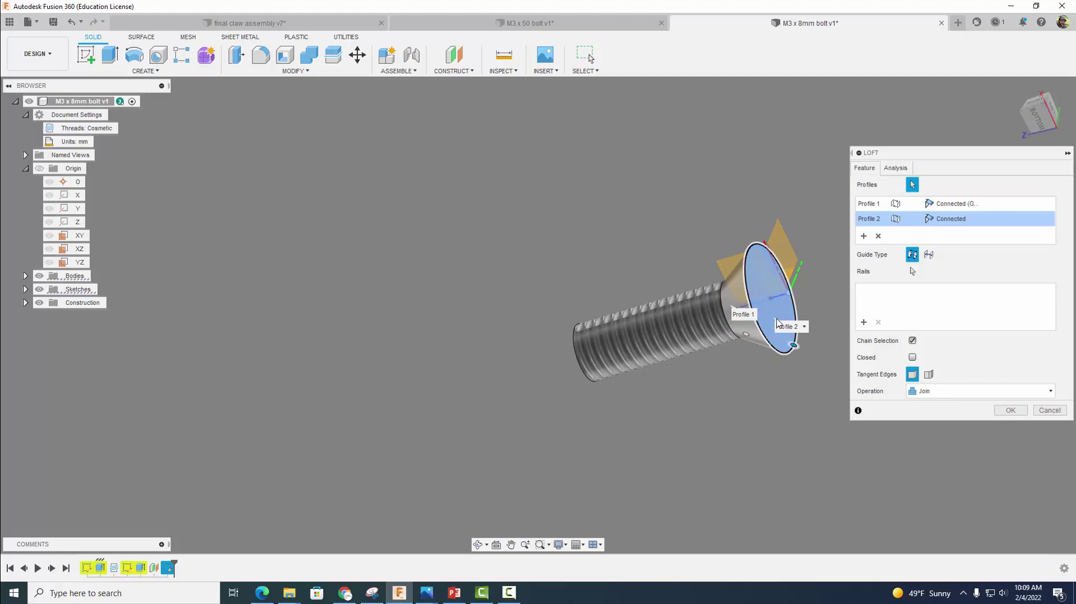
pyautogui.click(1010, 410)
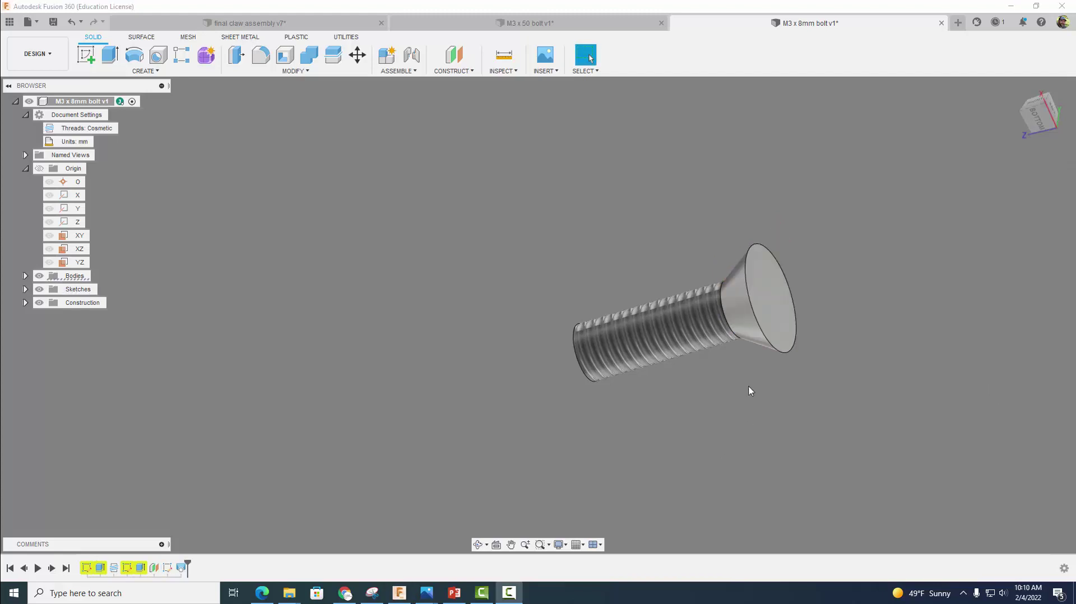
# Sketch a centre rectangle on the conical head's flat face, about 0.5 mm wide and 3.4 mm high, centred on the origin.
pyautogui.click(768, 303)
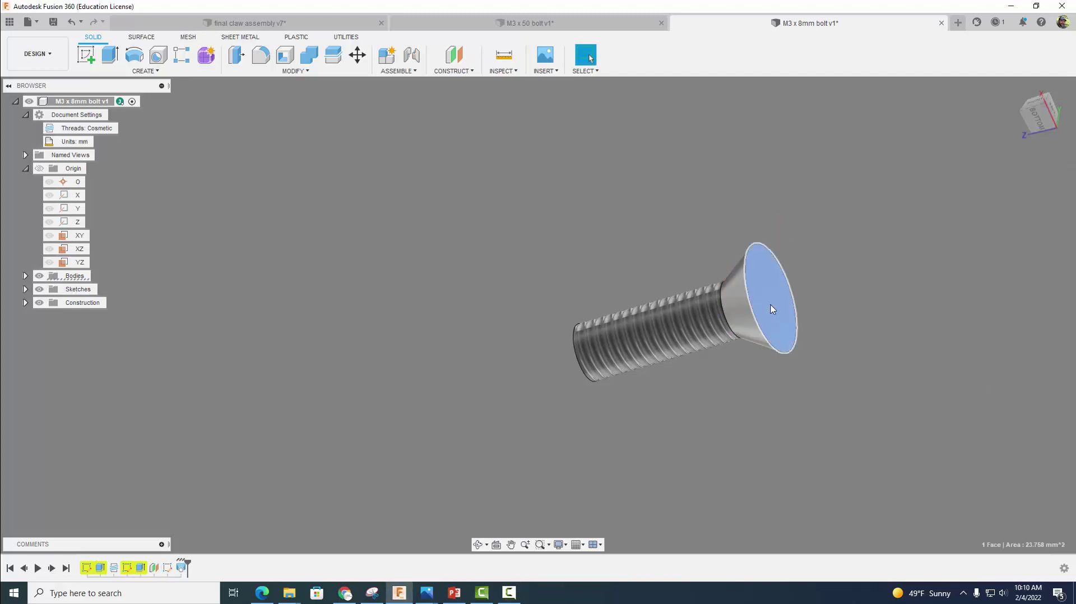
pyautogui.click(86, 56)
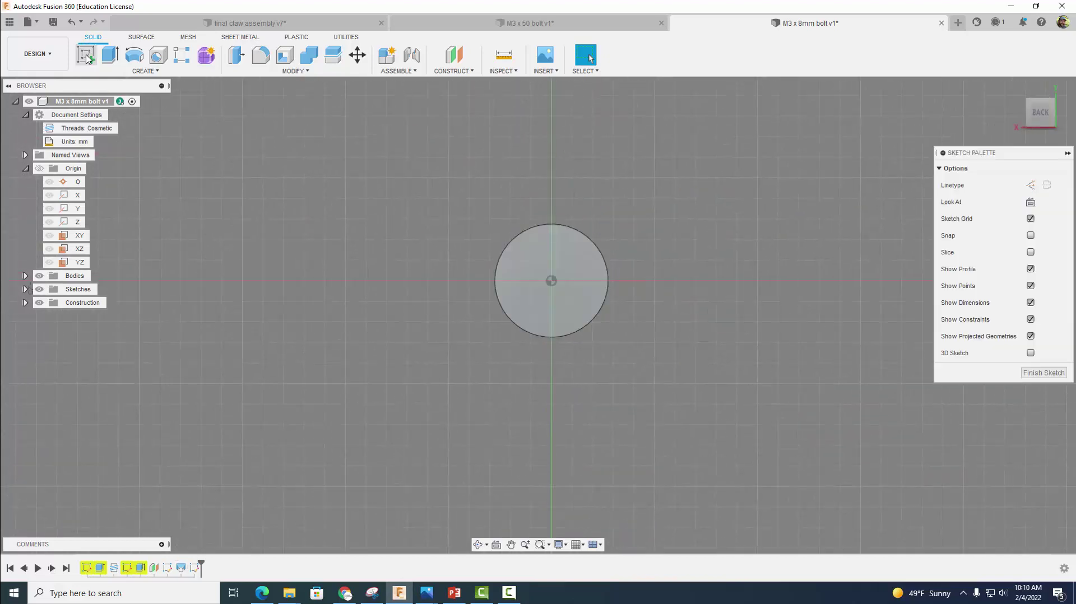
pyautogui.click(133, 70)
pyautogui.moveTo(112, 95)
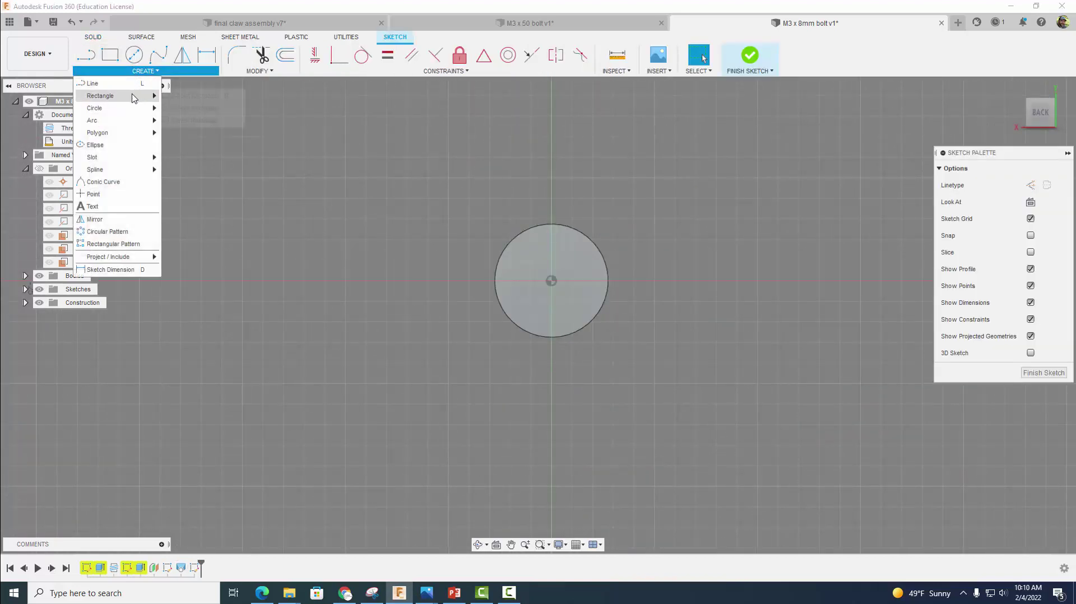
pyautogui.click(189, 120)
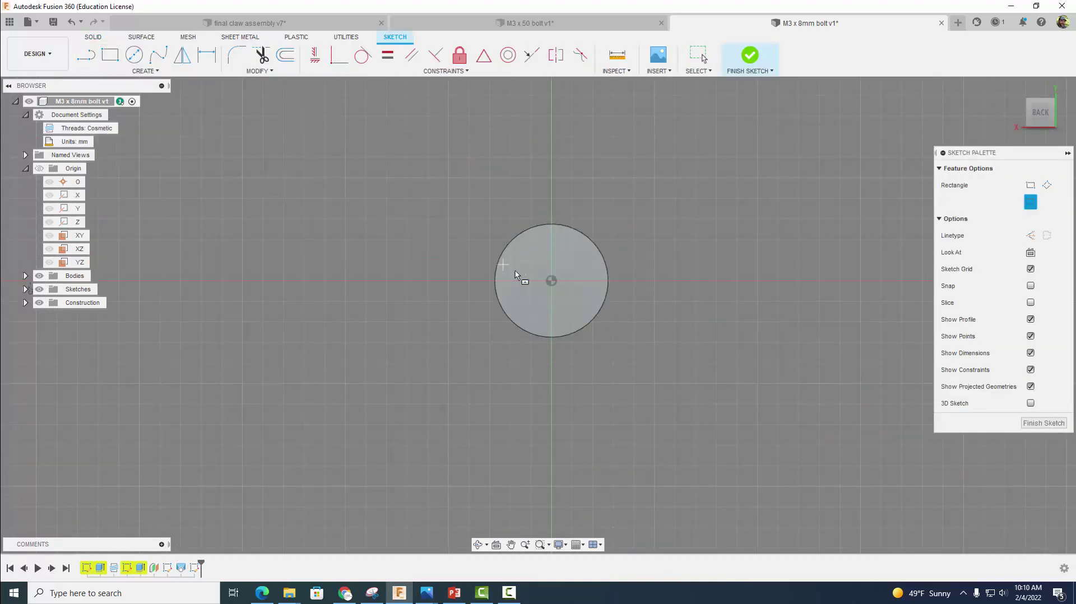
pyautogui.click(552, 281)
pyautogui.scroll(5, 558, 252)
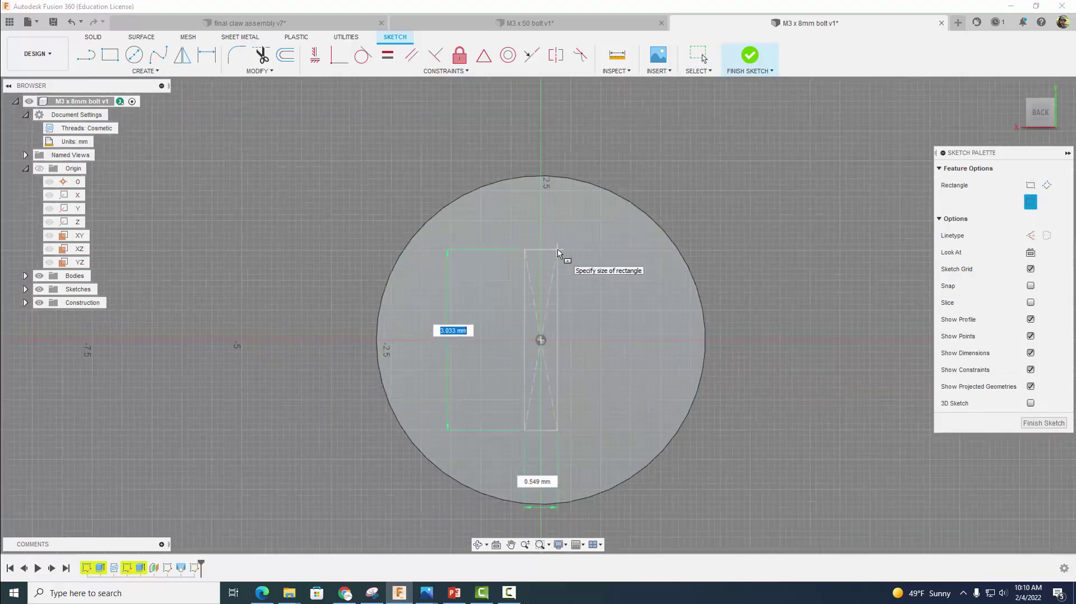
pyautogui.click(557, 245)
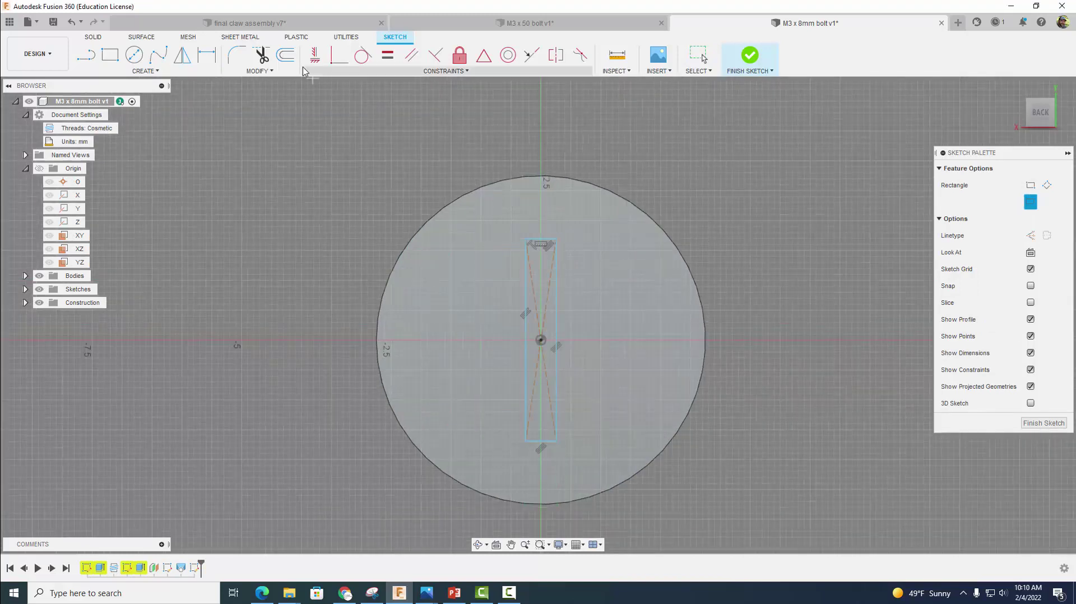
# Dimension the narrow upright rectangle's width as 0.5 mm.
pyautogui.click(206, 54)
pyautogui.click(524, 278)
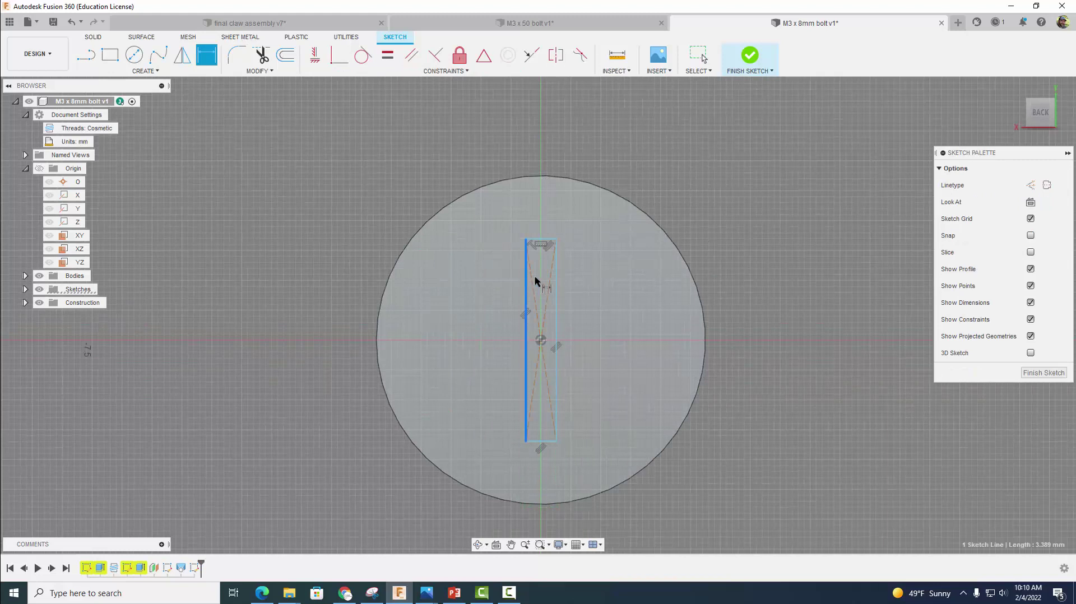
pyautogui.click(556, 280)
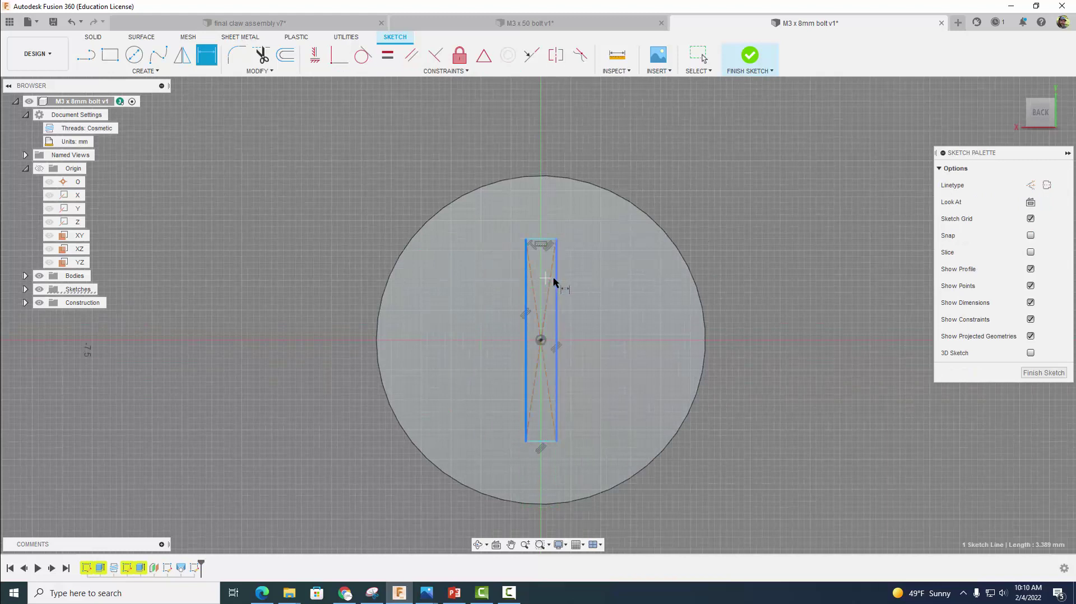
pyautogui.click(545, 222)
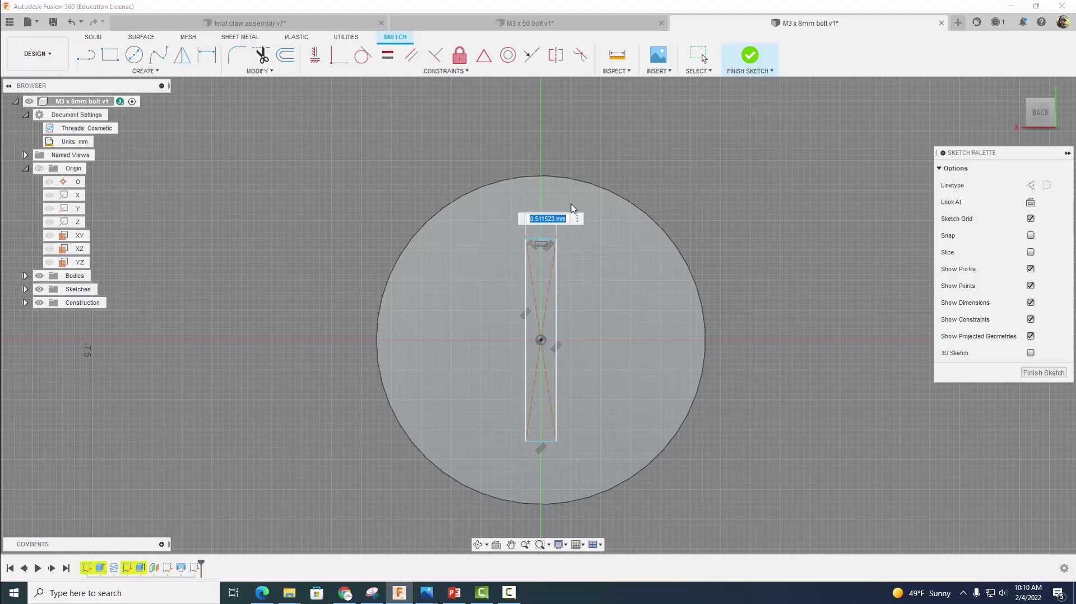
pyautogui.click(546, 219)
pyautogui.press('BackSpace')
pyautogui.write('.5mm')
pyautogui.press('Return')
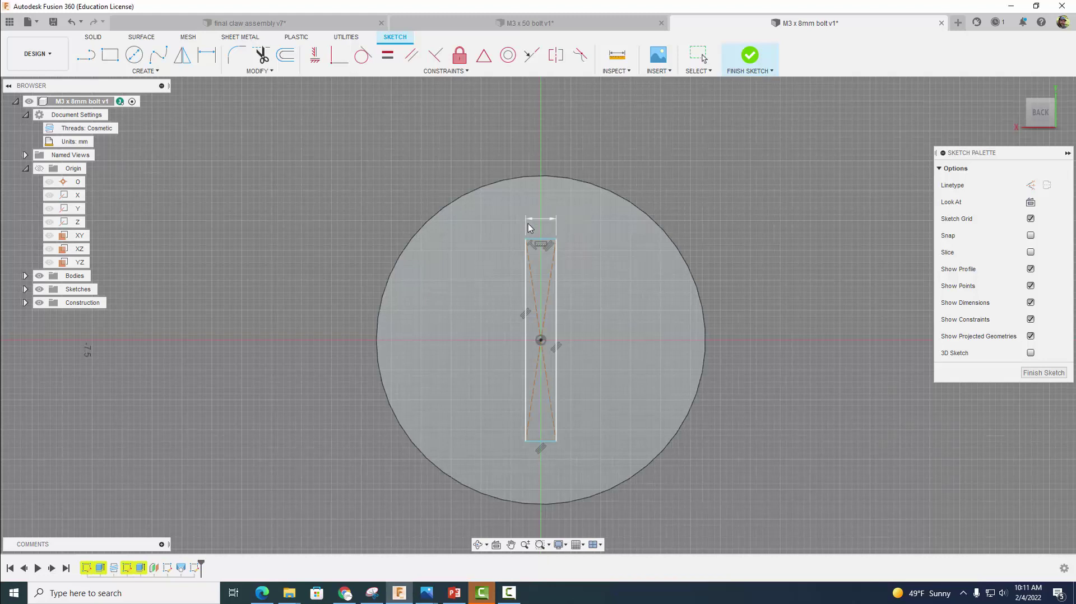
# Dimension the upright rectangle's height as 3.3 mm.
pyautogui.click(556, 280)
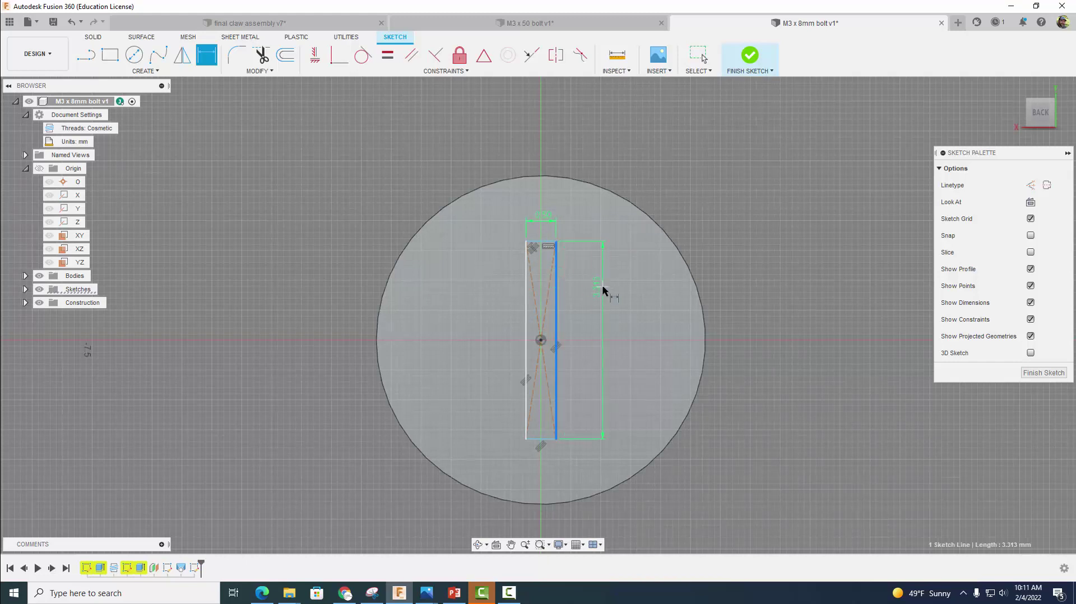
pyautogui.click(606, 269)
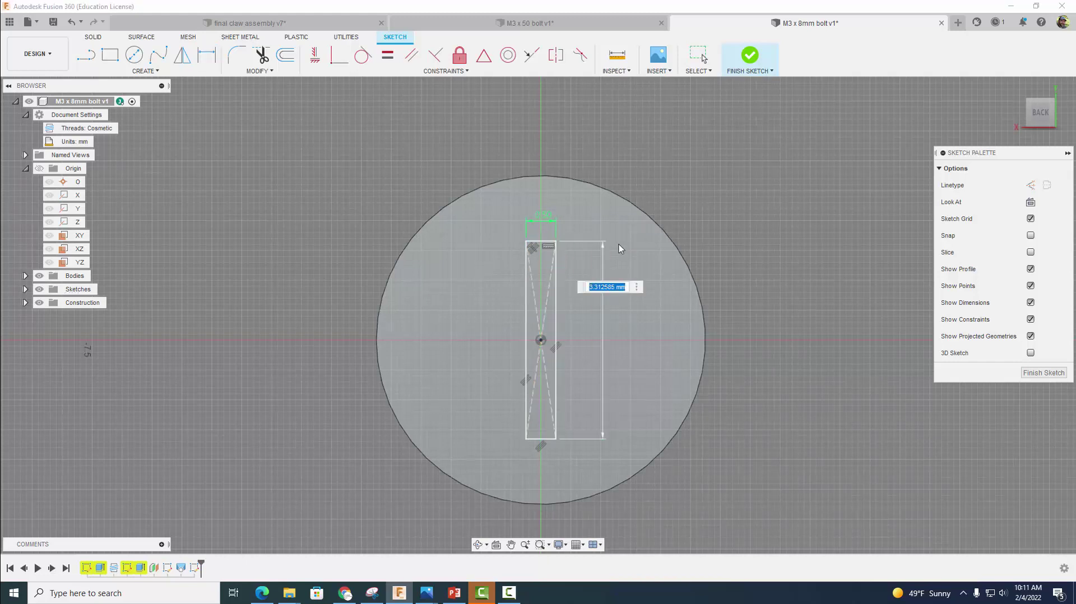
pyautogui.write('3.3')
pyautogui.press('Return')
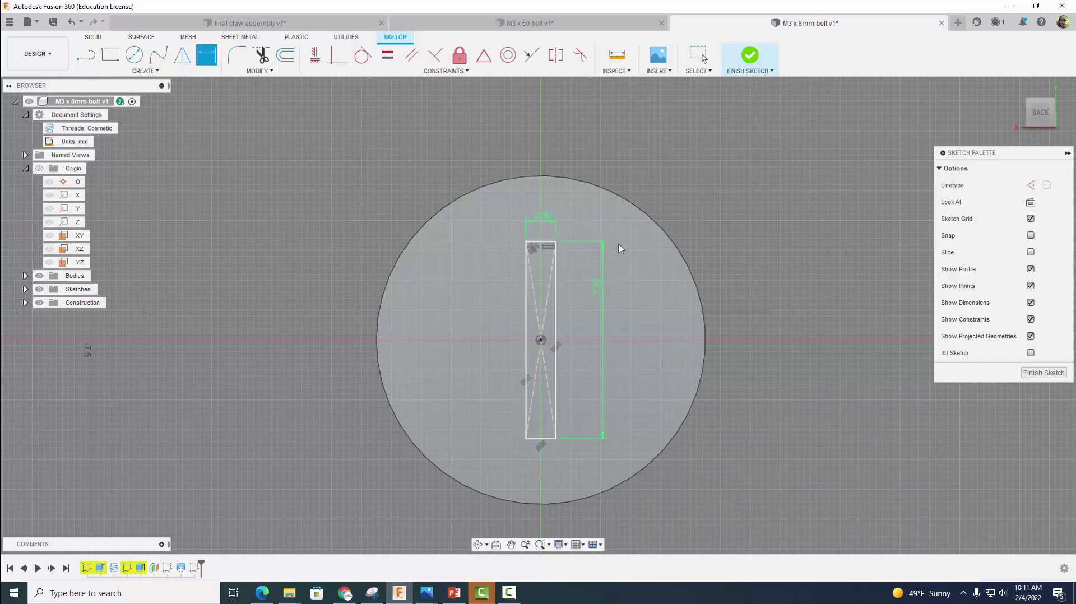
# Sketch a second centre rectangle from the origin, about 3.2 mm wide and 0.5 mm high, crossing the upright one.
pyautogui.click(144, 71)
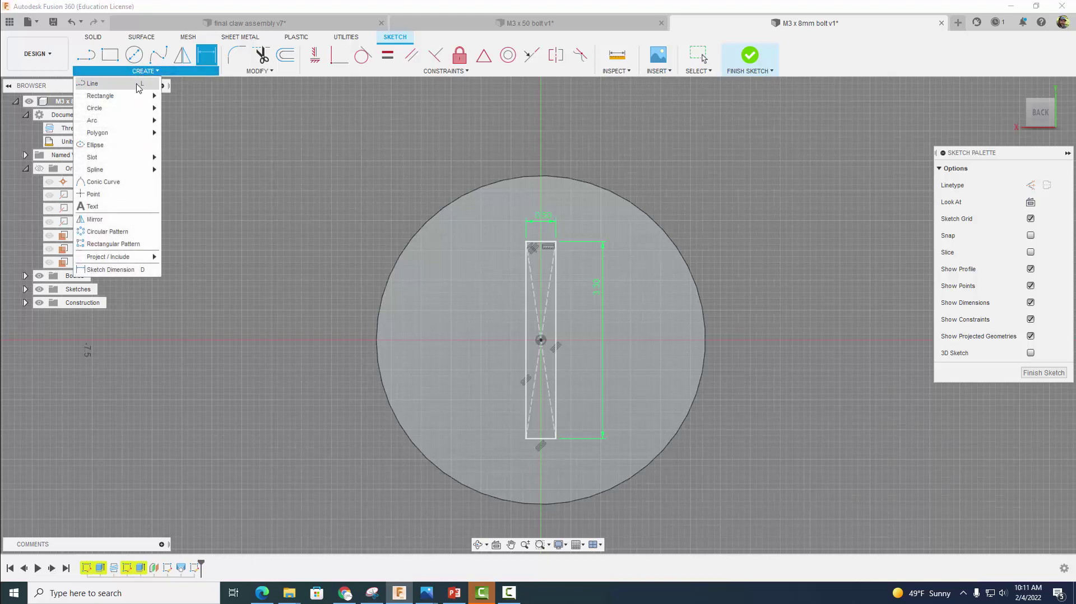
pyautogui.moveTo(136, 96)
pyautogui.click(189, 121)
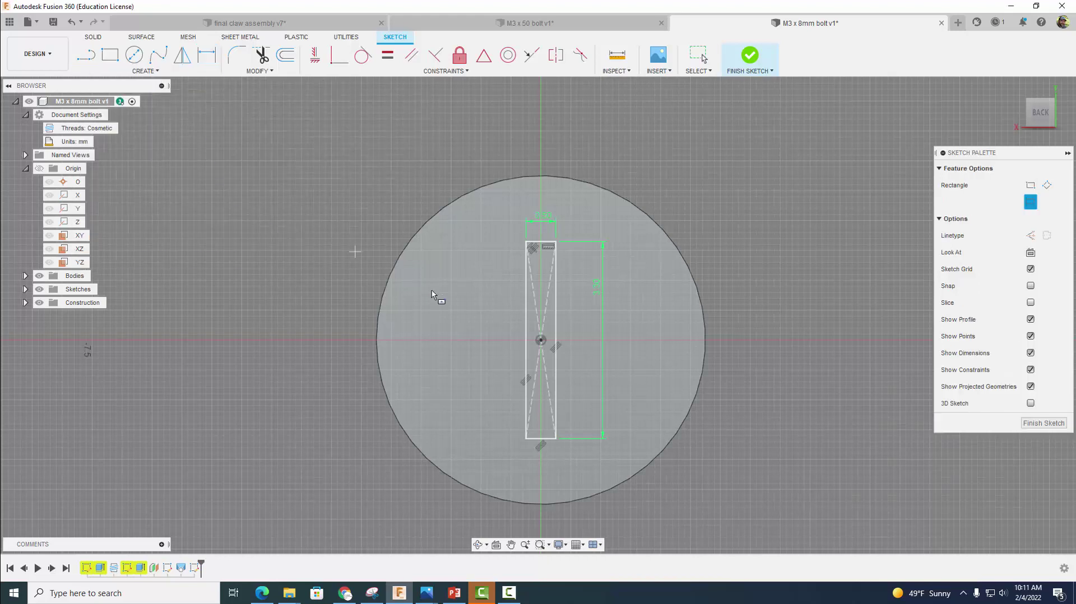
pyautogui.click(541, 340)
pyautogui.click(634, 328)
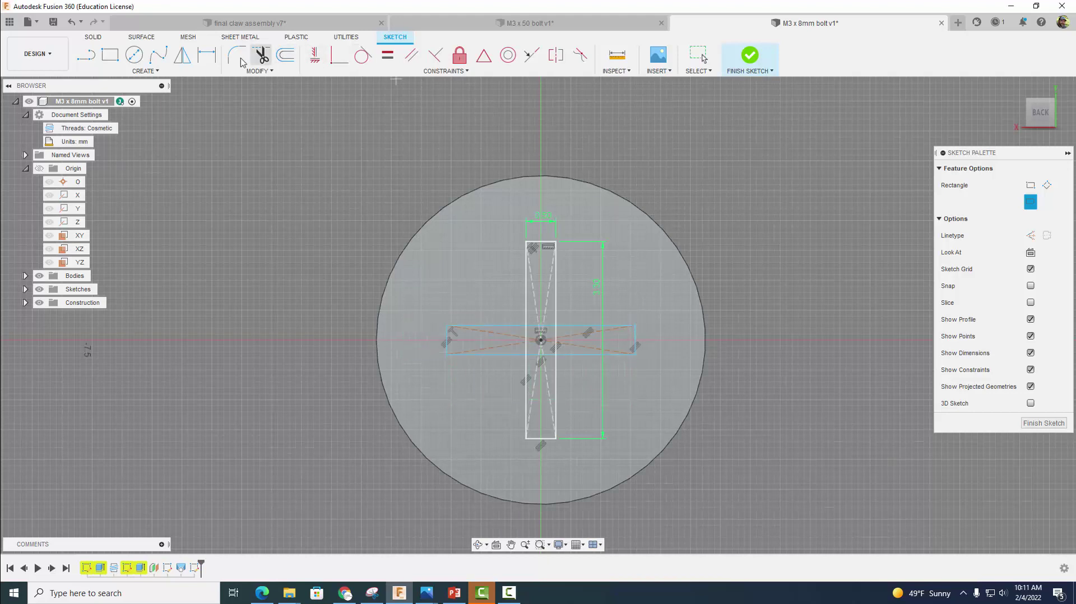
# Dimension the horizontal rectangle's height as 0.5 mm.
pyautogui.click(206, 54)
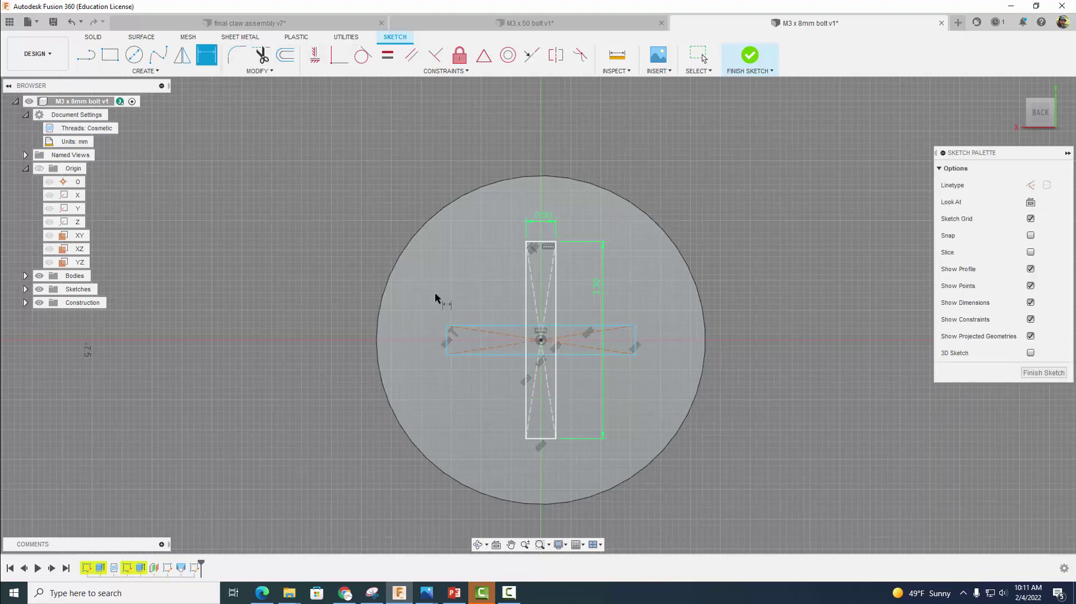
pyautogui.click(495, 326)
pyautogui.click(499, 354)
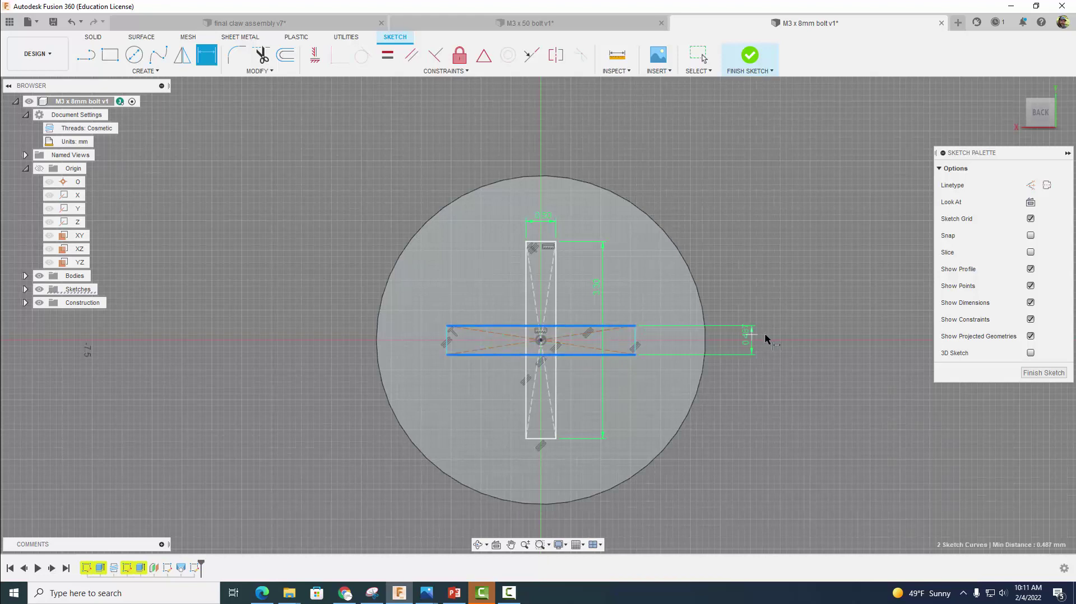
pyautogui.click(772, 335)
pyautogui.press('BackSpace')
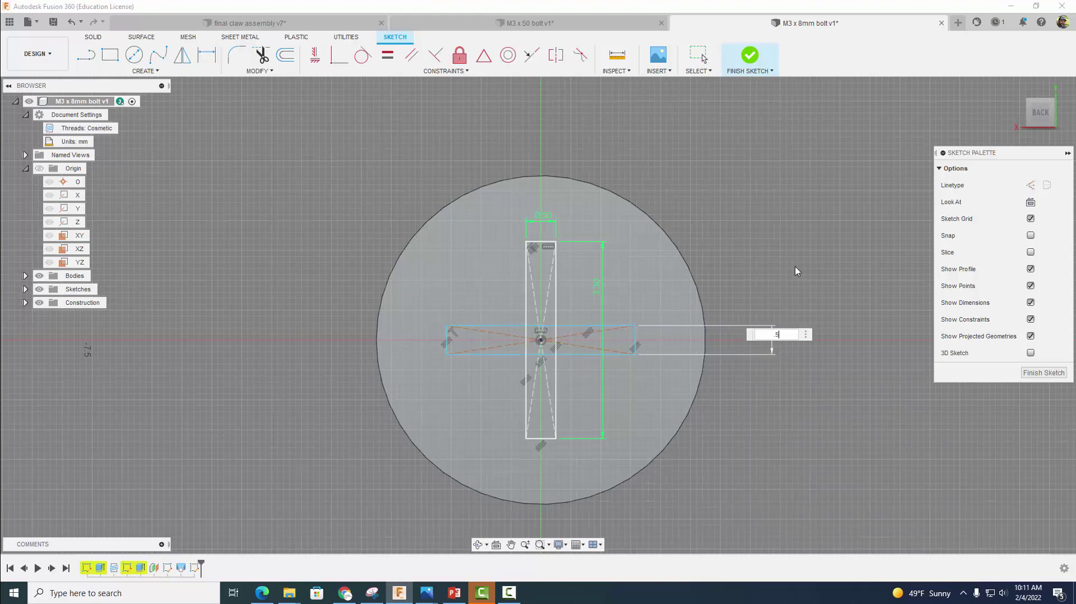
pyautogui.write('.5')
pyautogui.press('Return')
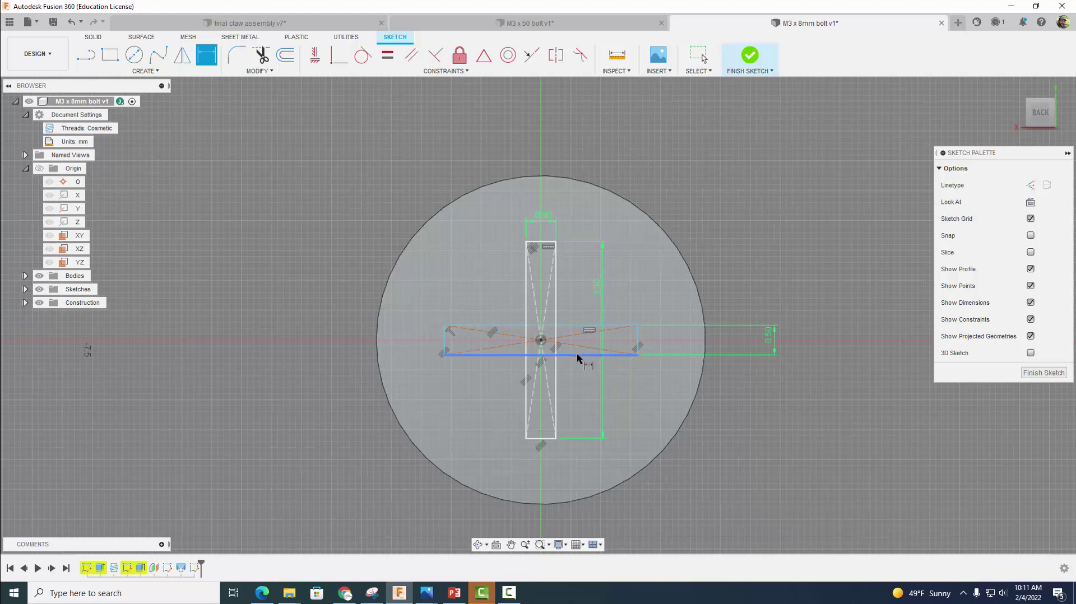
# Dimension the horizontal rectangle's length as 3.3 mm.
pyautogui.click(576, 354)
pyautogui.click(576, 400)
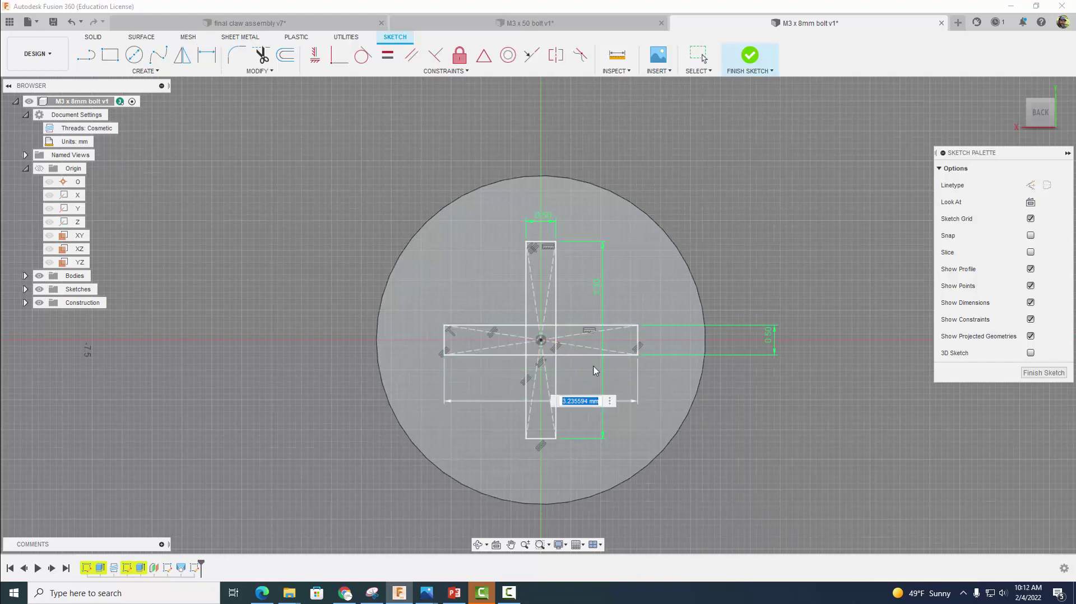
pyautogui.write('3.3')
pyautogui.press('Return')
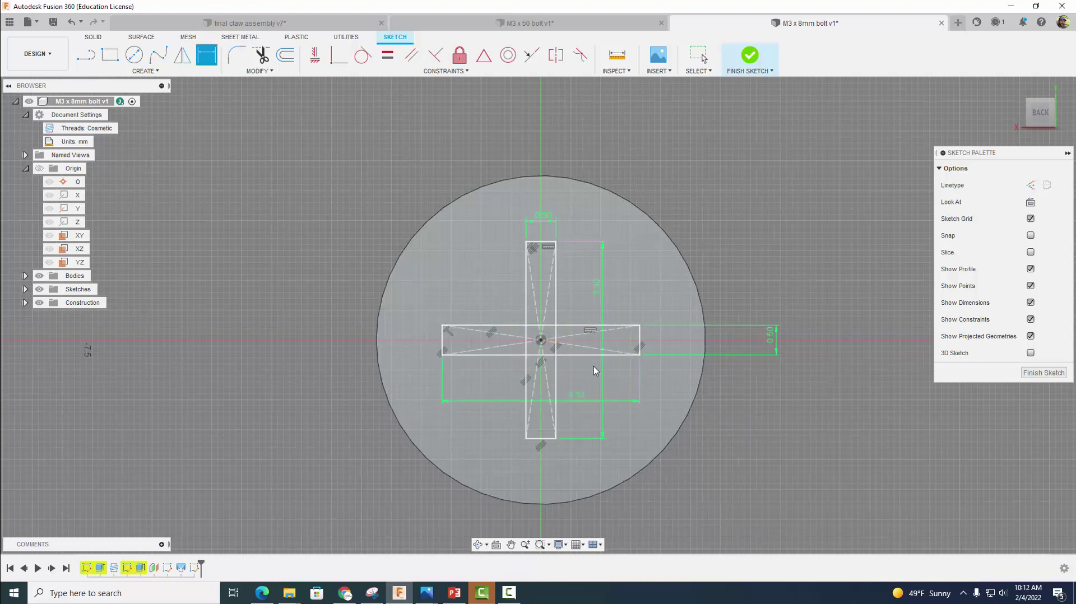
# Trim the side and upper edge segments inside the overlap of the two rectangles, along with the diagonals in the way.
pyautogui.click(261, 57)
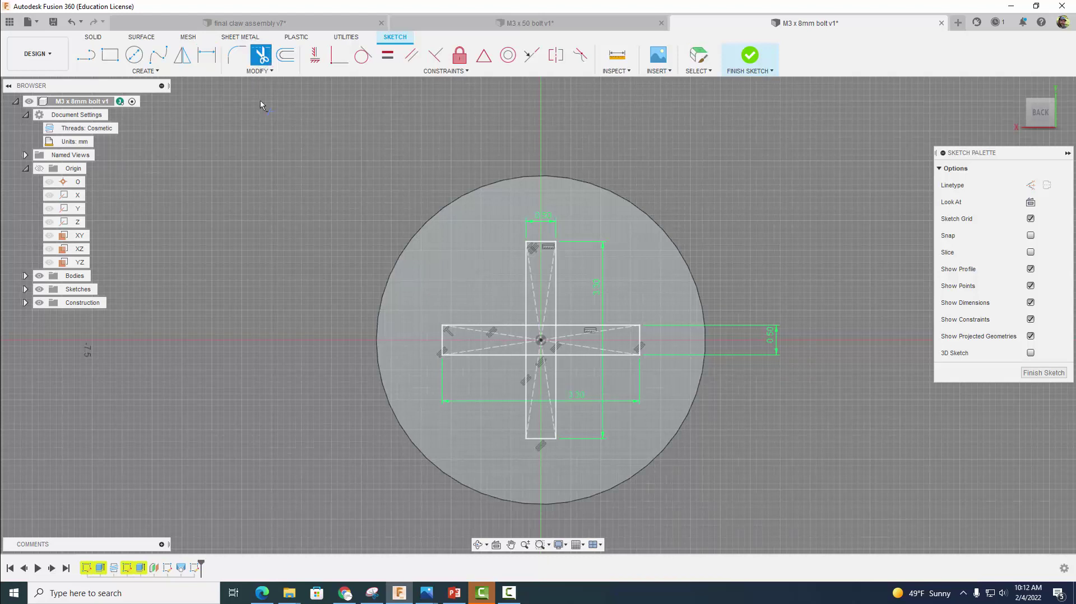
pyautogui.click(511, 334)
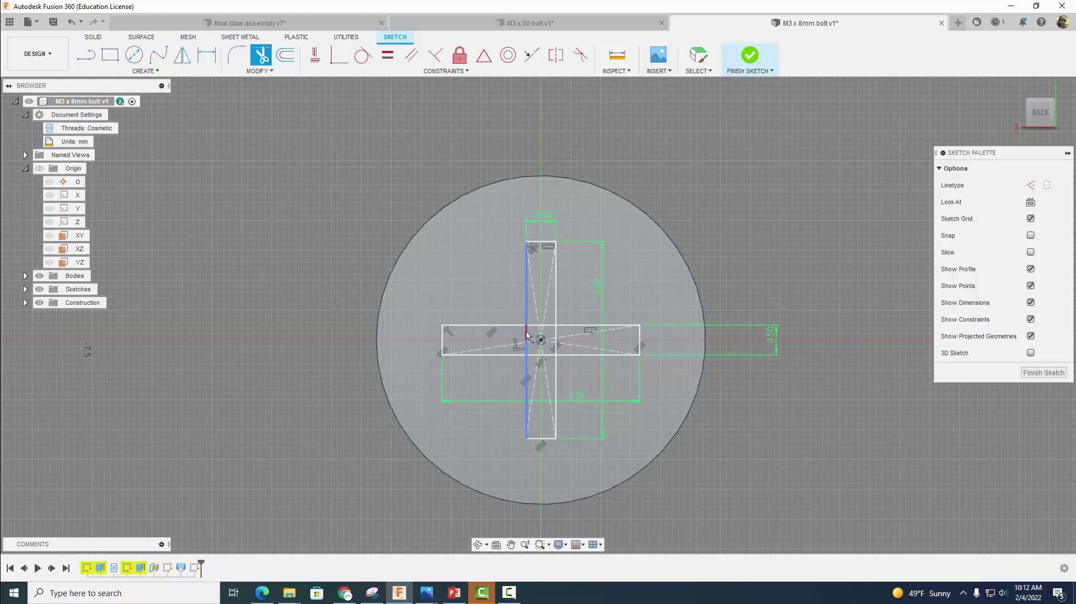
pyautogui.click(529, 346)
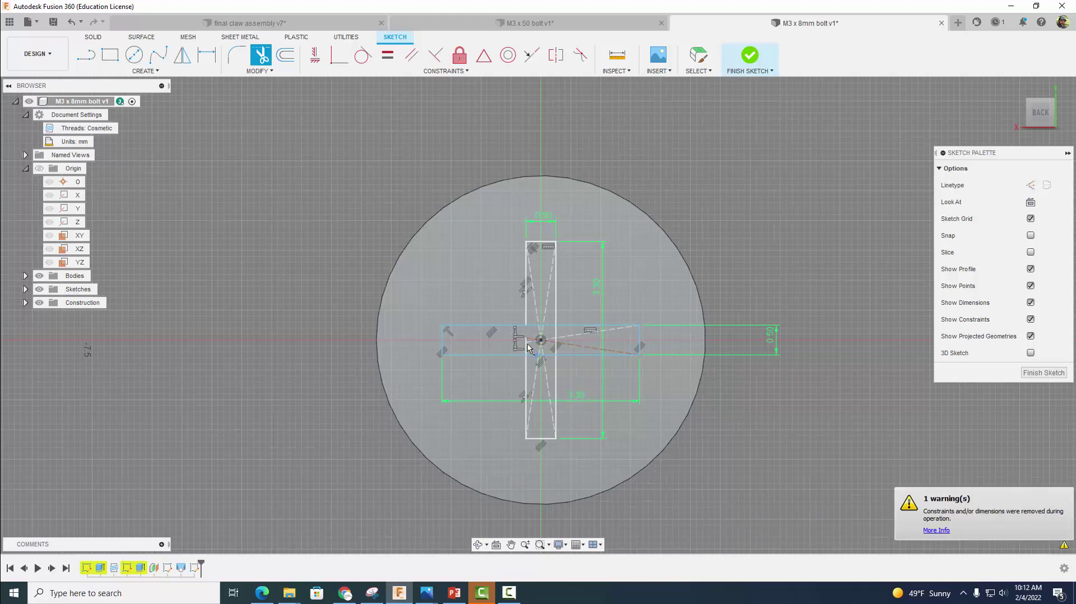
pyautogui.click(545, 321)
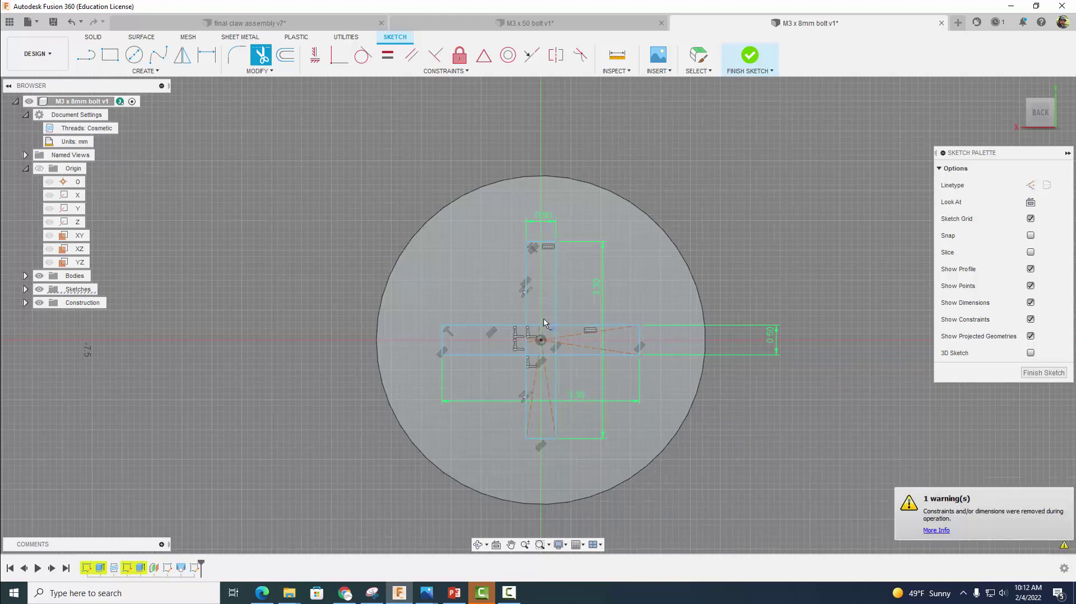
pyautogui.click(539, 327)
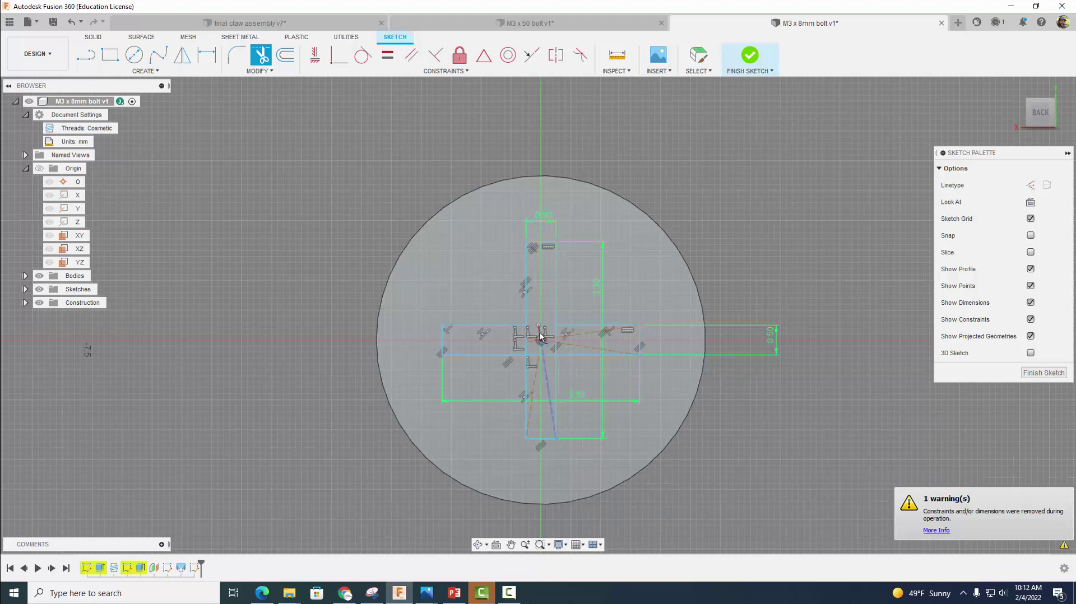
pyautogui.click(553, 339)
pyautogui.click(568, 345)
pyautogui.click(555, 348)
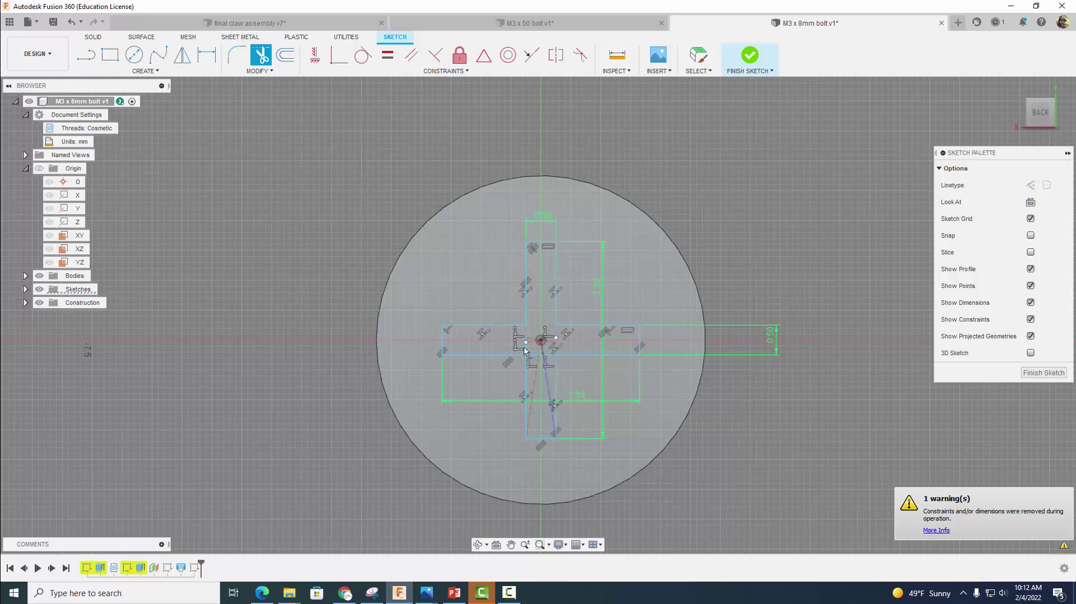
pyautogui.click(526, 348)
# Trim the lower edge segments inside the overlap and the diagonals in the cross's lower arm.
pyautogui.scroll(5, 541, 346)
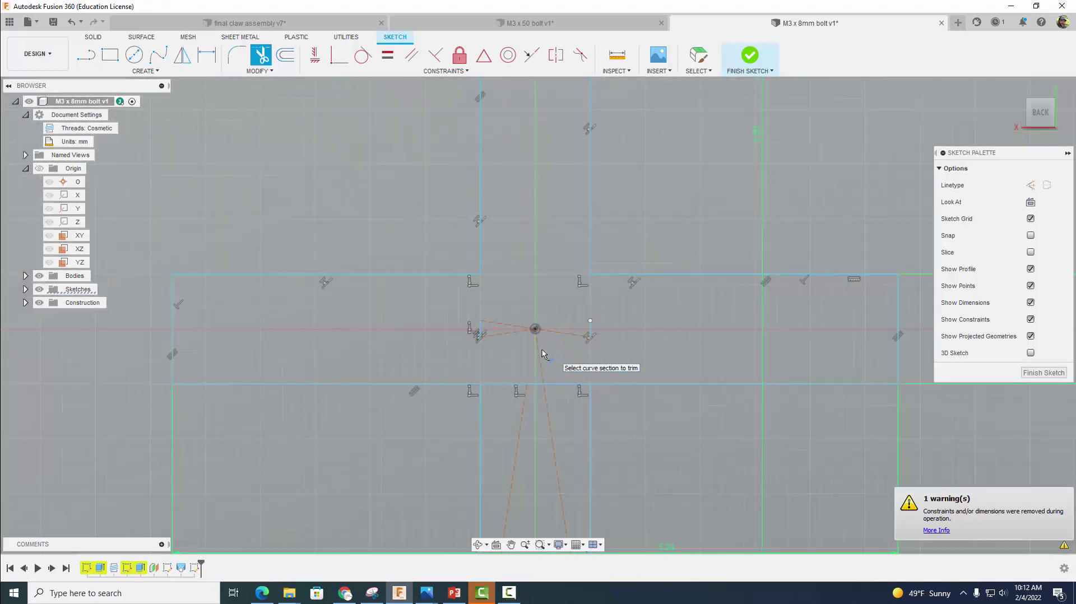
pyautogui.click(551, 384)
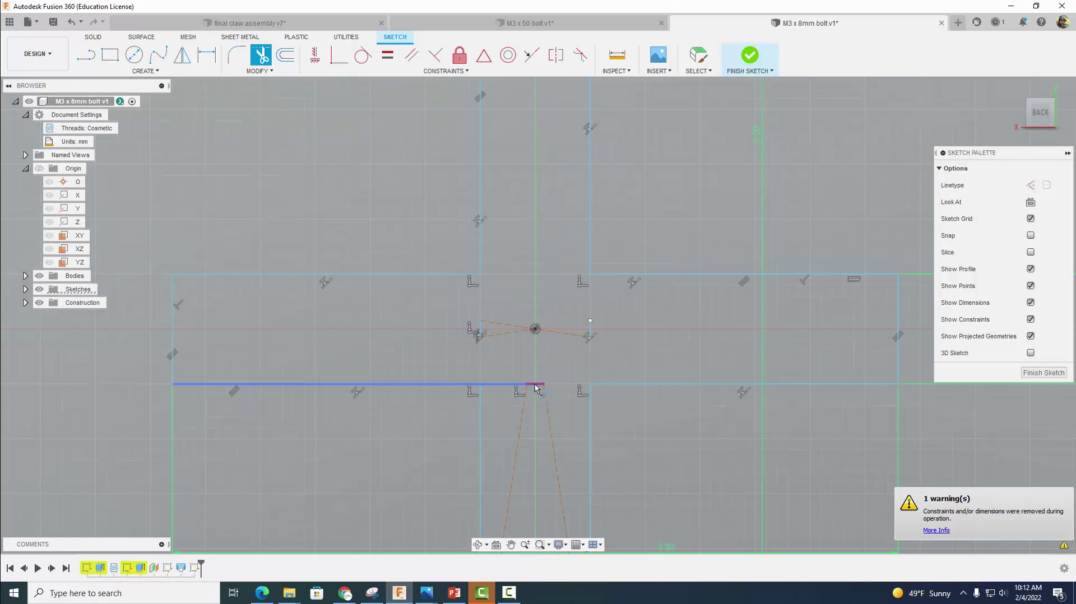
pyautogui.click(534, 385)
pyautogui.click(521, 385)
pyautogui.click(525, 395)
pyautogui.click(545, 392)
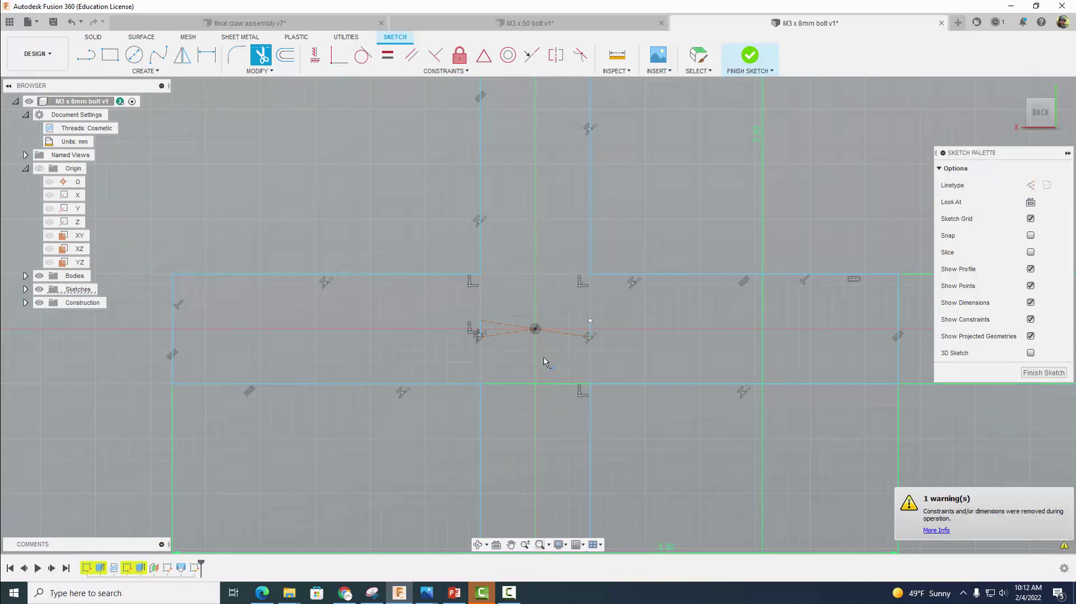
# Trim the leftover diagonal pieces around the origin to leave a plain cross outline, and finish the sketch.
pyautogui.click(562, 333)
pyautogui.click(519, 333)
pyautogui.click(504, 324)
pyautogui.click(588, 330)
pyautogui.click(480, 327)
pyautogui.scroll(-5, 549, 340)
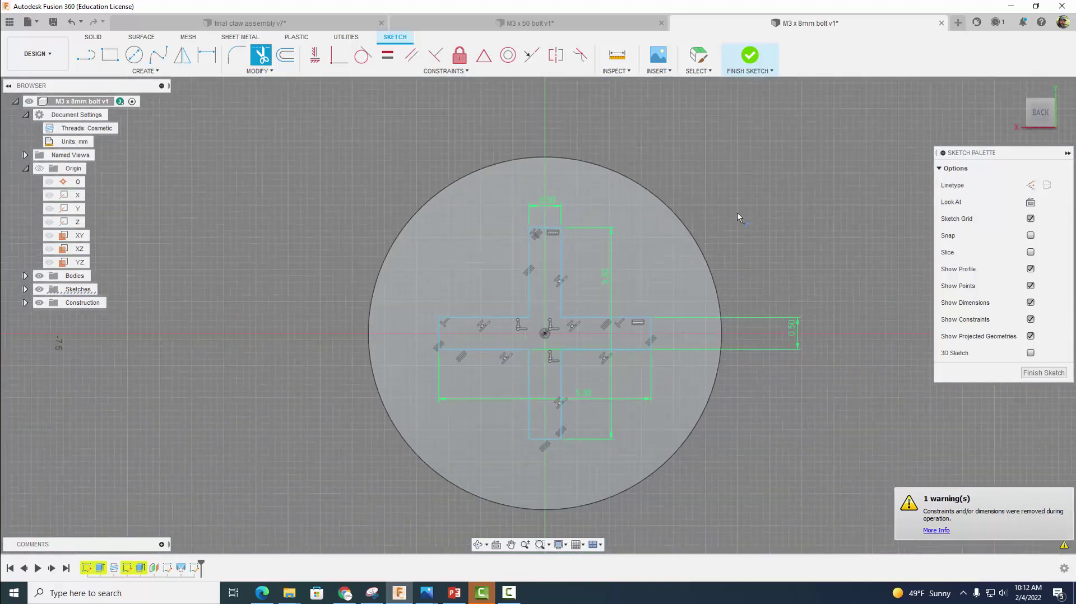
pyautogui.moveTo(756, 187)
pyautogui.keyDown('shift'); pyautogui.mouseDown(button='middle')
pyautogui.moveTo(811, 186)
pyautogui.moveTo(583, 186)
pyautogui.mouseUp(button='middle'); pyautogui.keyUp('shift')
pyautogui.click(751, 57)
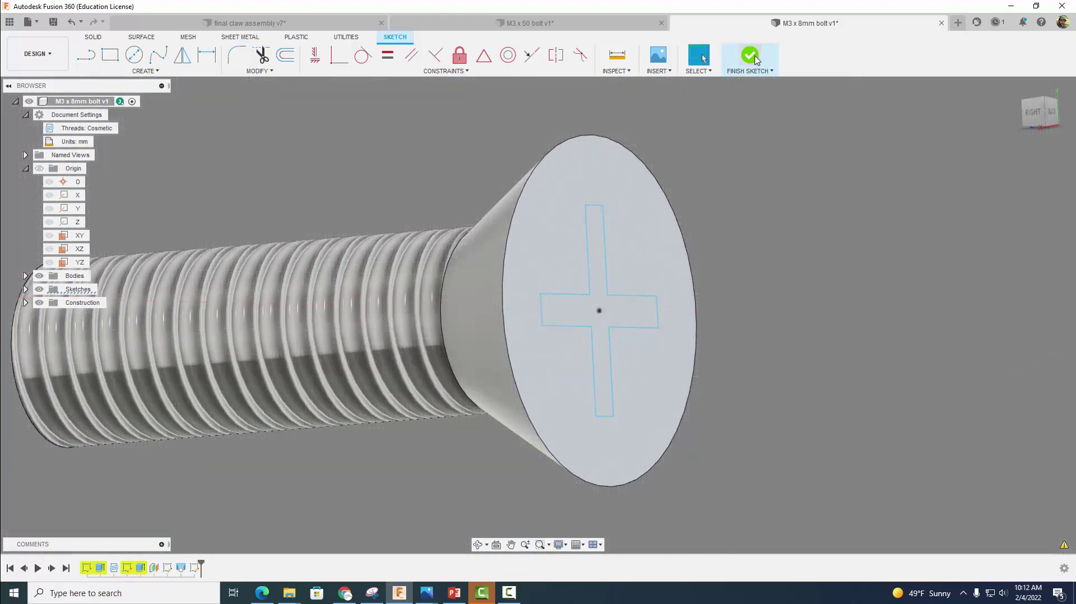
# Extrude the cross profile -1 mm into the conical head as a cut to form the cross-shaped drive recess.
pyautogui.click(110, 54)
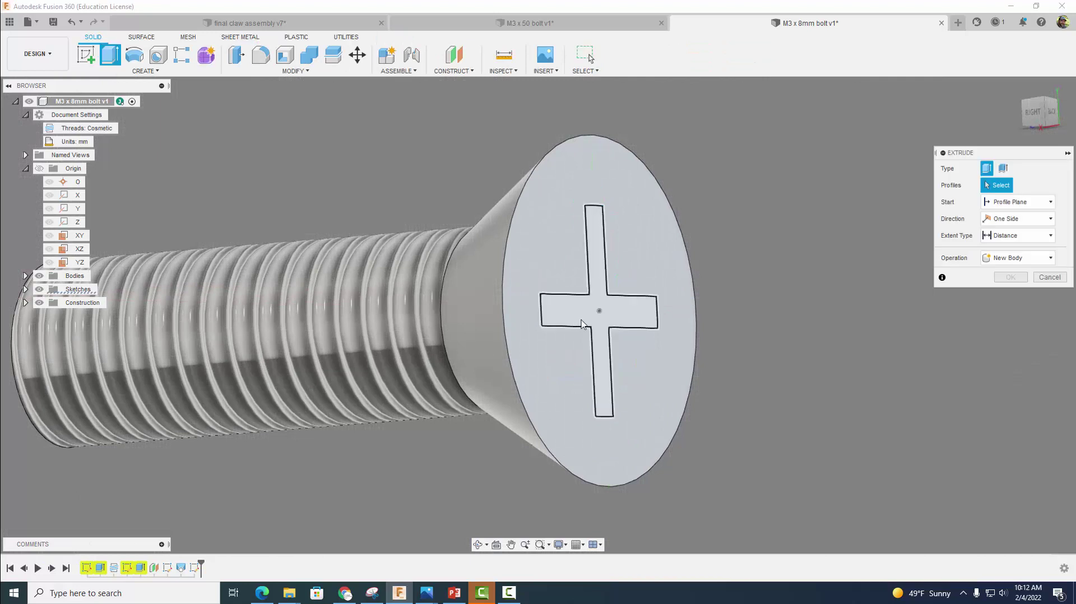
pyautogui.click(582, 323)
pyautogui.moveTo(607, 309); pyautogui.dragTo(552, 314)
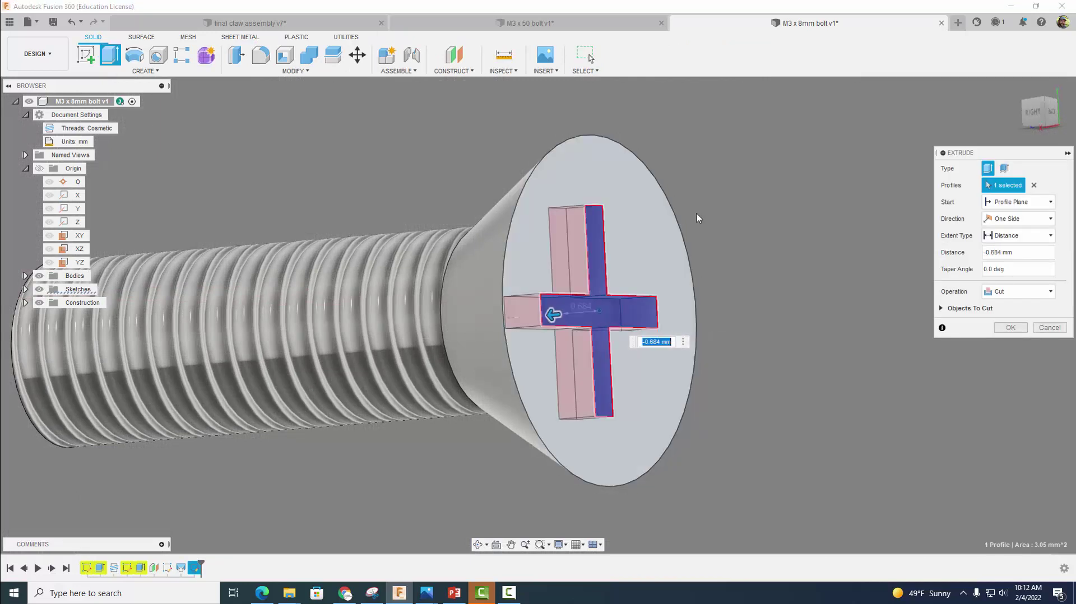
pyautogui.keyDown('shift'); pyautogui.moveTo(709, 210); pyautogui.dragTo(742, 214, button='middle'); pyautogui.keyUp('shift')
pyautogui.moveTo(593, 319); pyautogui.dragTo(572, 320)
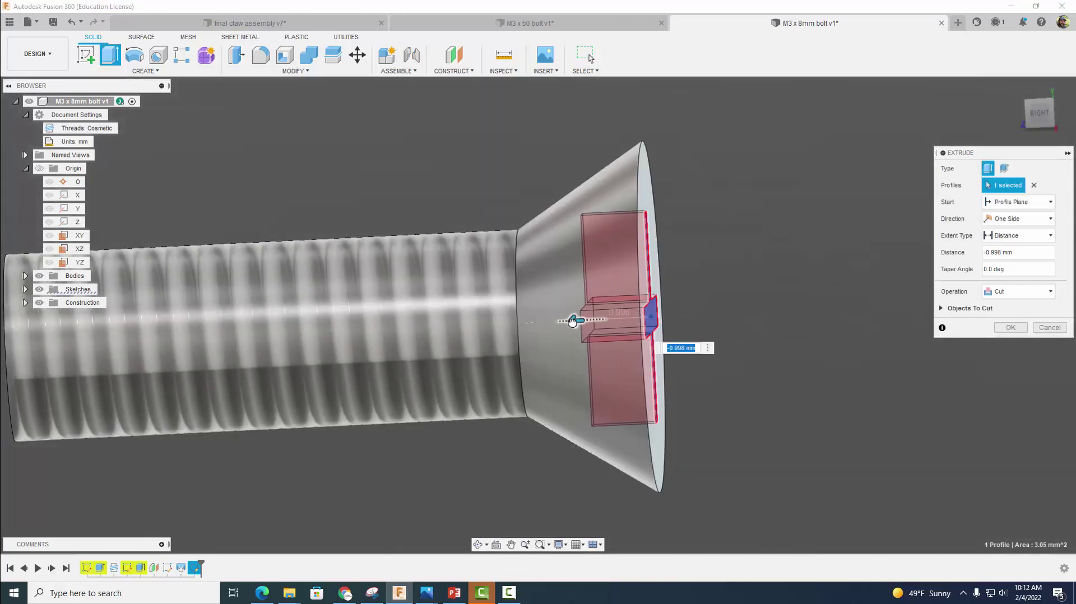
pyautogui.write('-1')
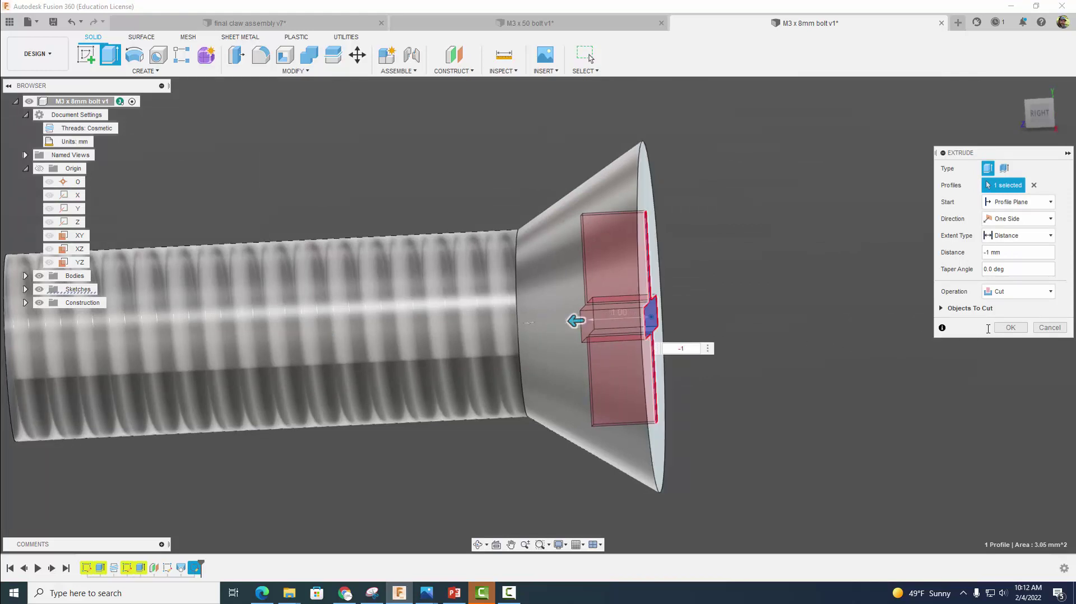
pyautogui.click(1009, 327)
pyautogui.scroll(-4, 834, 329)
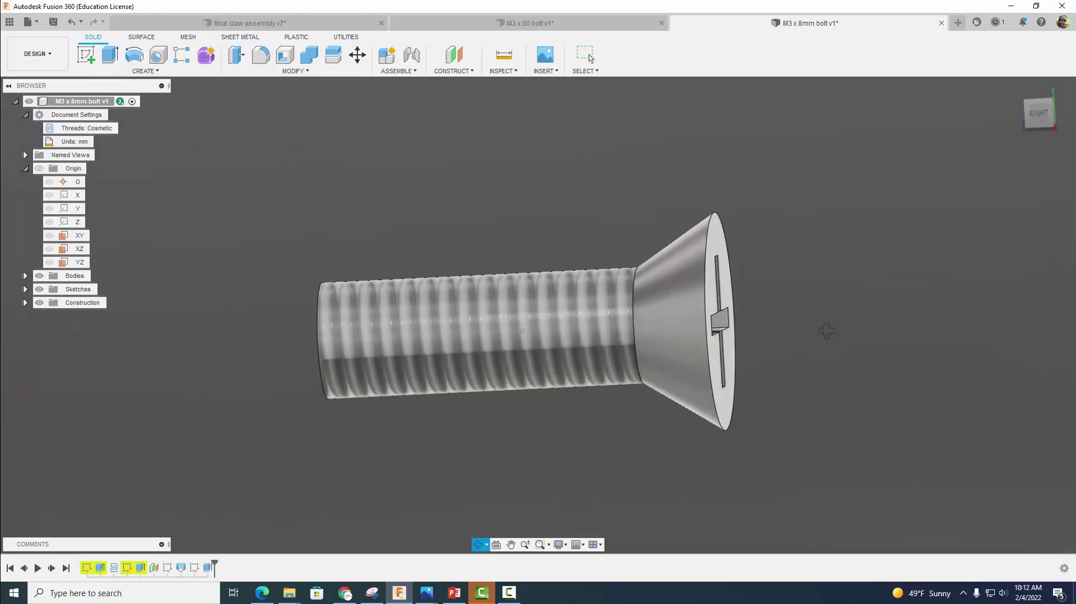
pyautogui.keyDown('shift'); pyautogui.moveTo(826, 331); pyautogui.dragTo(811, 323, button='middle'); pyautogui.keyUp('shift')
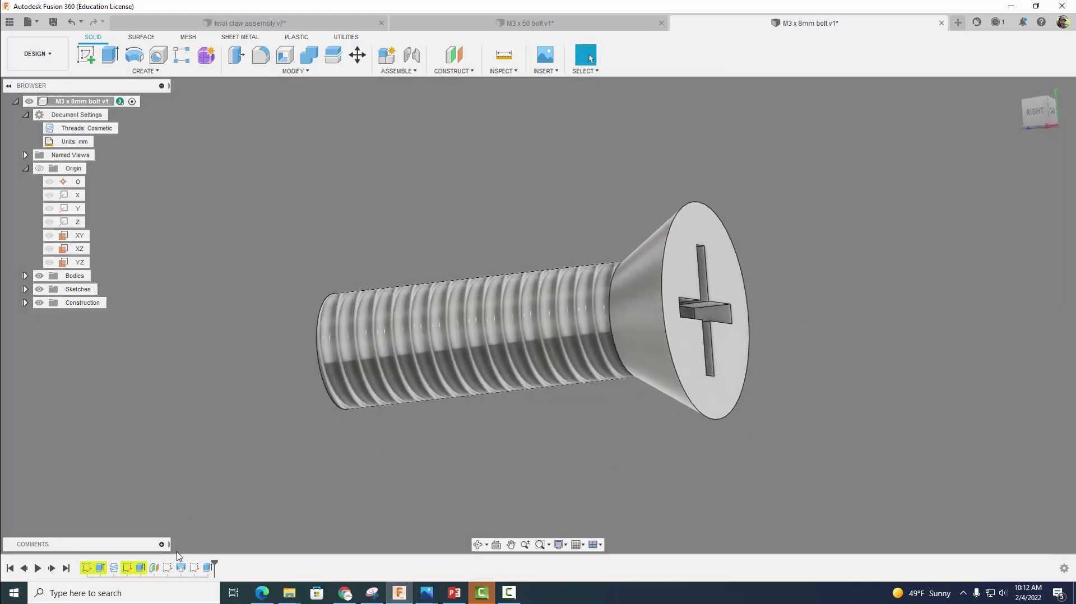
pyautogui.rightClick(141, 567)
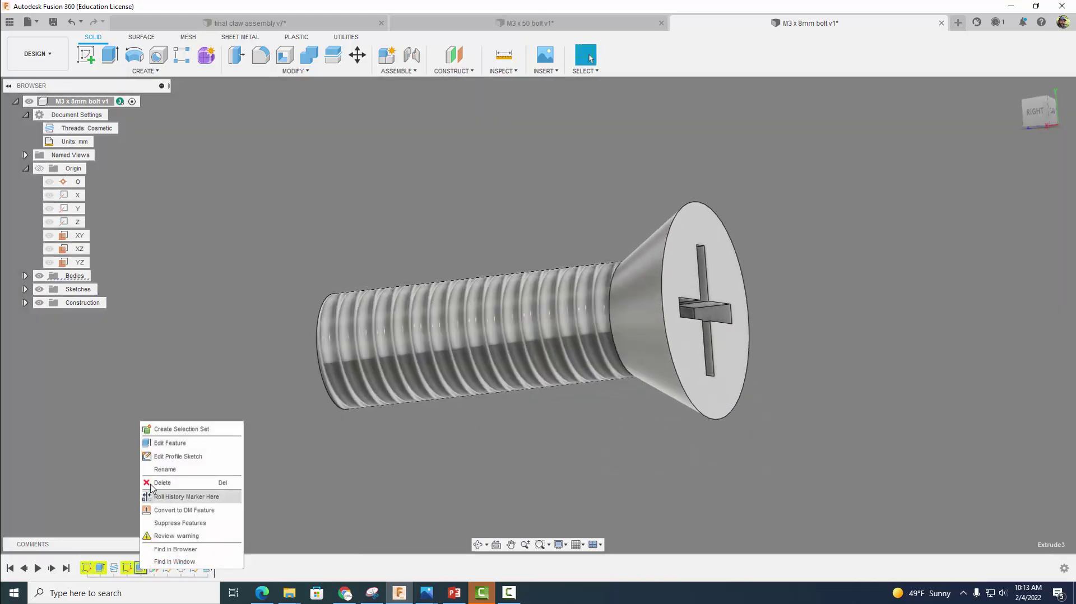
pyautogui.click(164, 443)
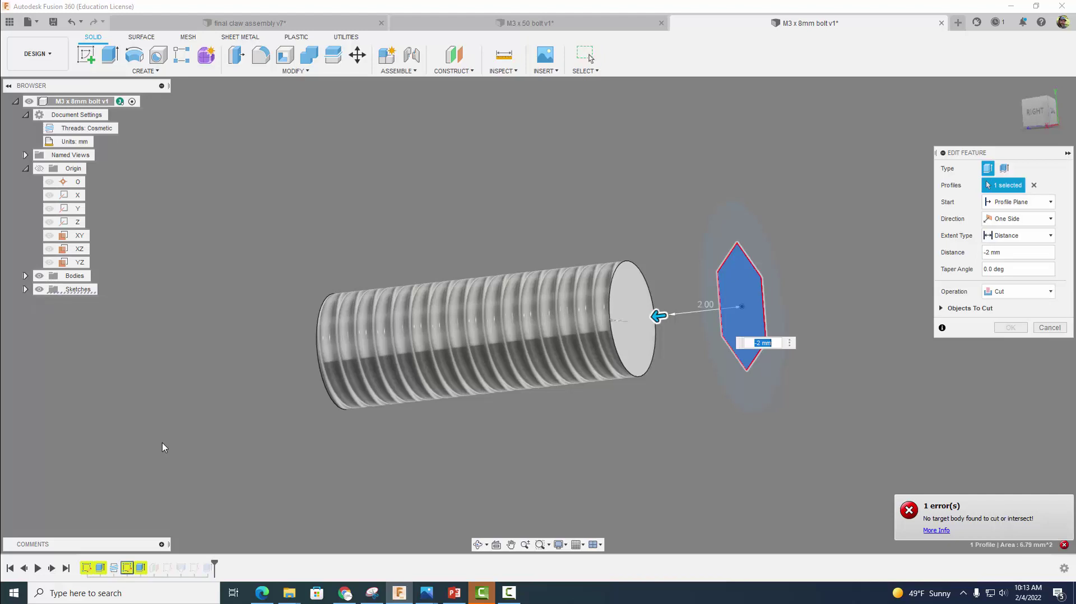
pyautogui.click(1041, 328)
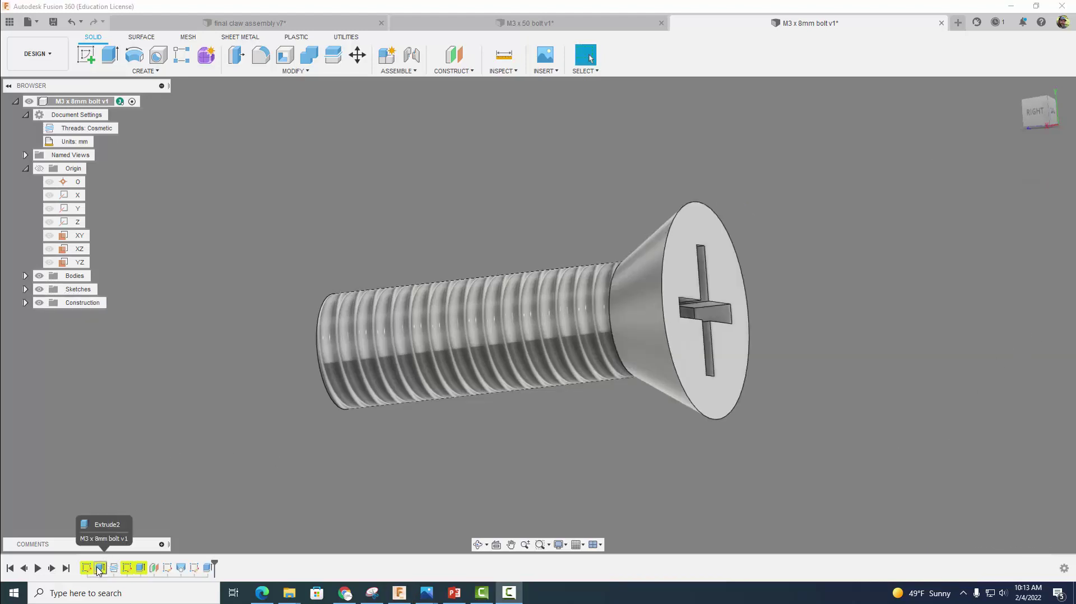
# Edit the bolt shank's extrusion and set its distance to 10 mm.
pyautogui.rightClick(99, 569)
pyautogui.click(116, 443)
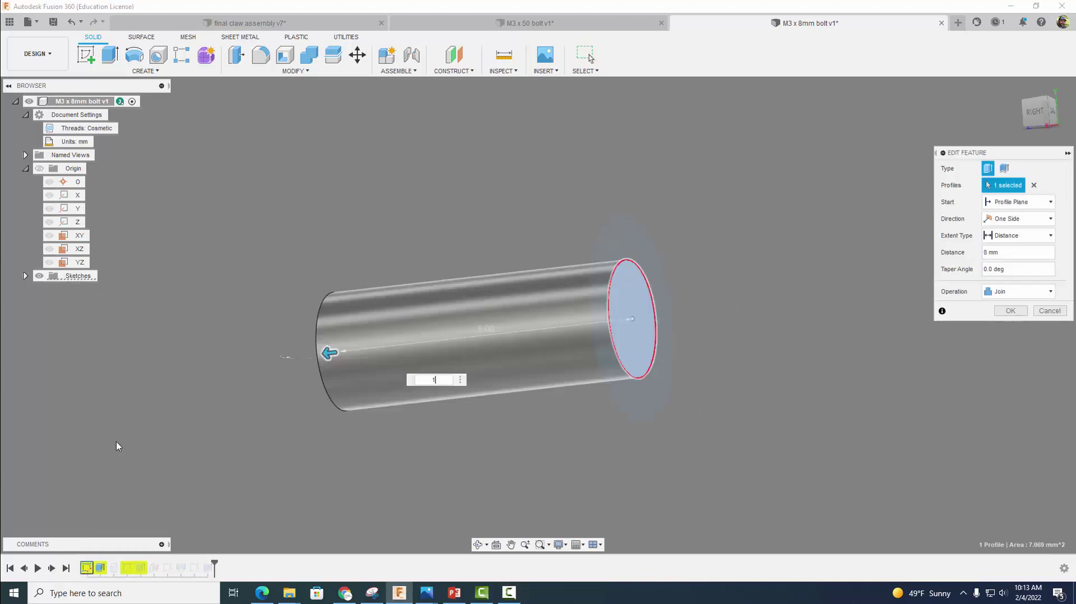
pyautogui.write('10')
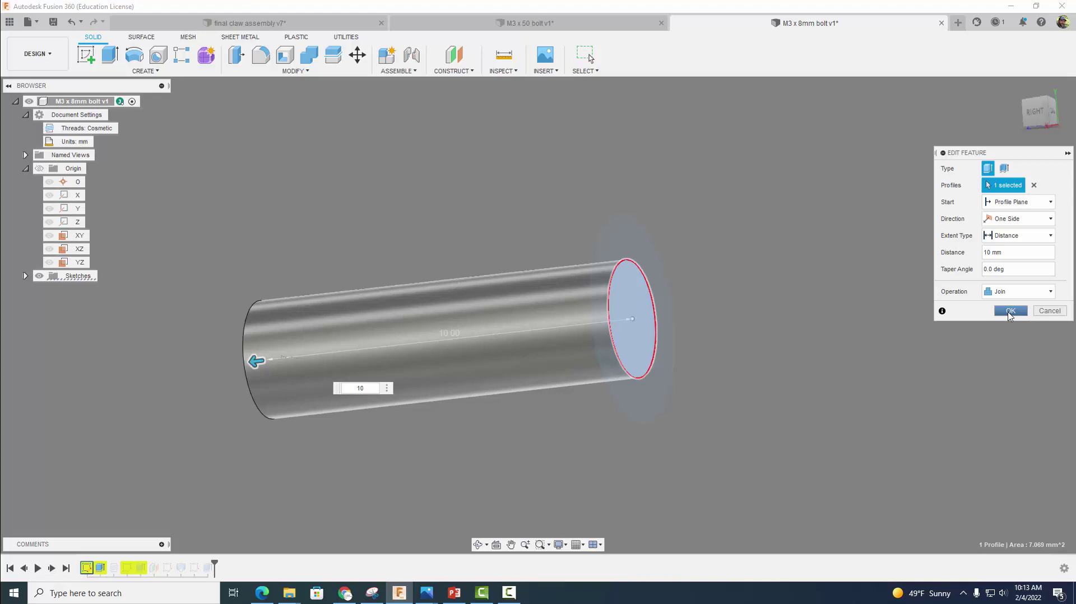
pyautogui.click(1009, 311)
# Save the design as a new file named "M3 x 10mm countersink bolt" in the video files folder.
pyautogui.click(33, 22)
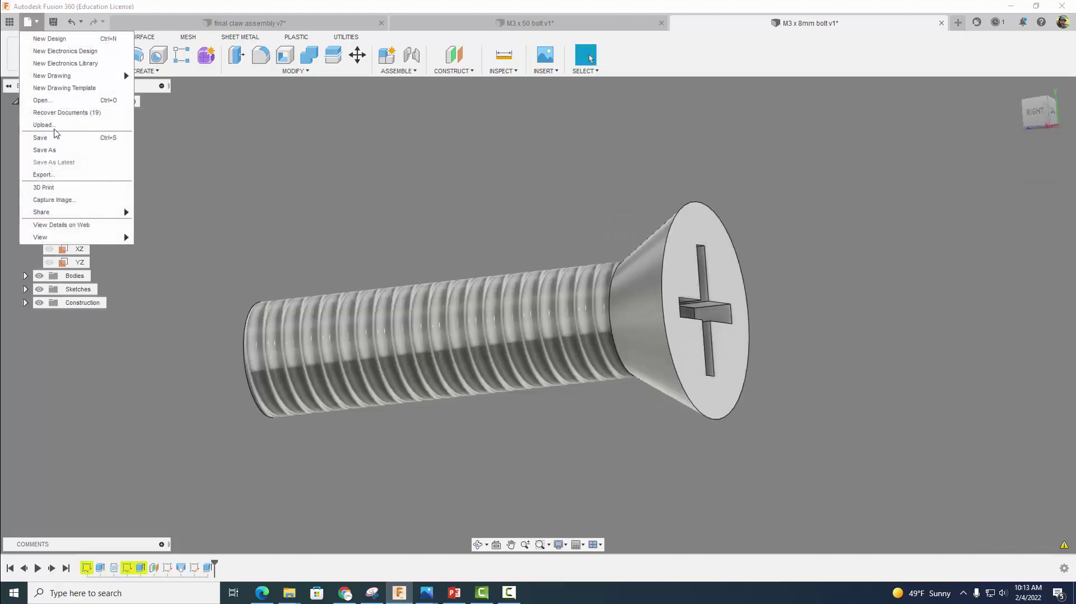
pyautogui.click(45, 149)
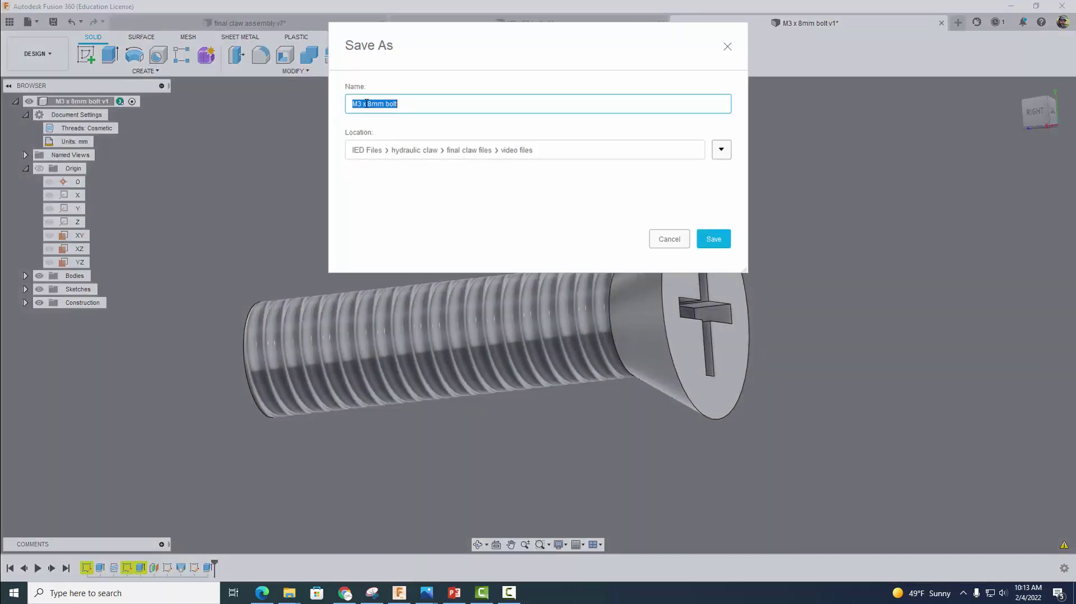
pyautogui.click(371, 104)
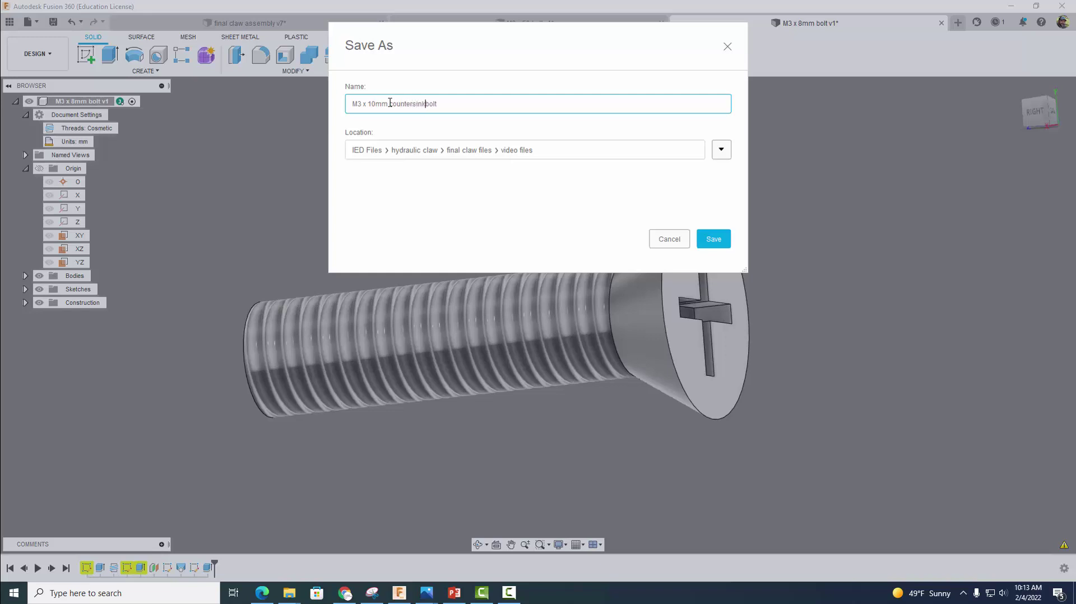
pyautogui.click(712, 239)
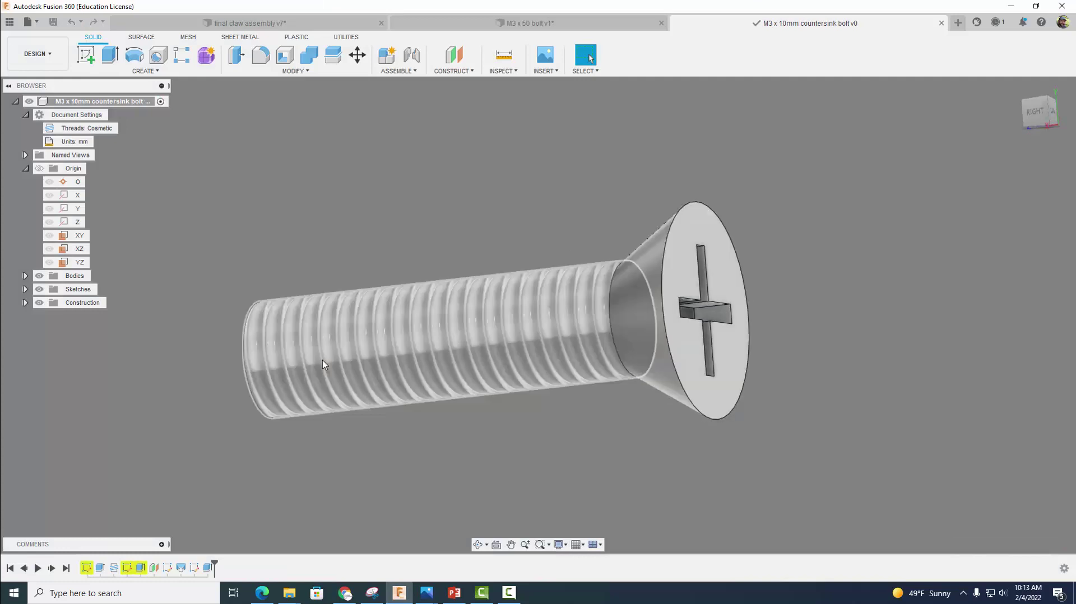
# Lengthen the countersunk bolt by setting the shank's extrusion distance to 25 mm.
pyautogui.rightClick(100, 567)
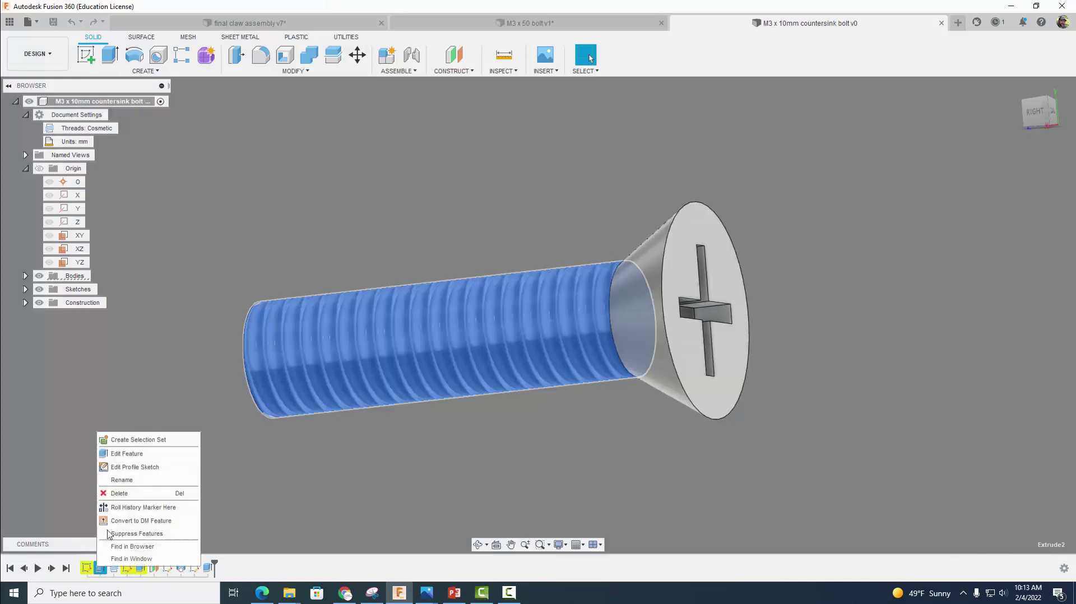
pyautogui.click(125, 454)
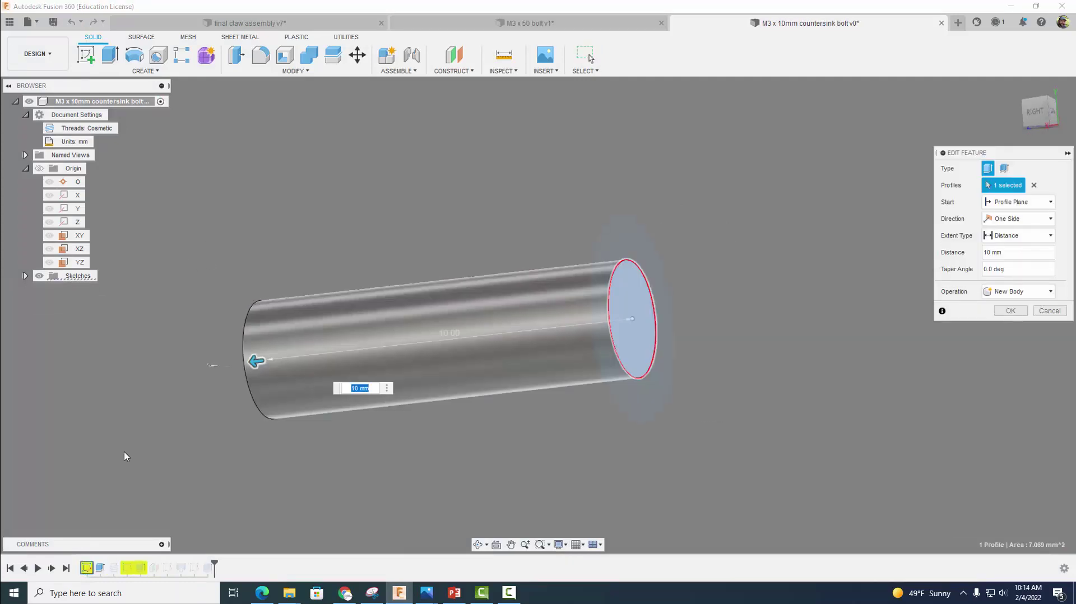
pyautogui.write('25')
pyautogui.click(1003, 310)
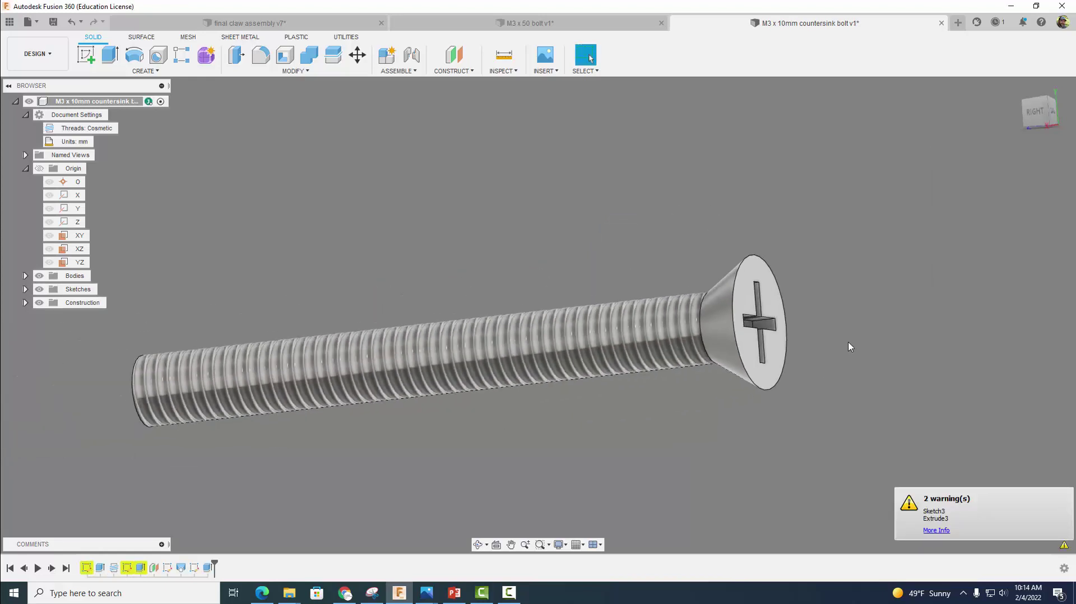
# Save a copy of the lengthened bolt as "M3 x 25mm countersink bolt" in the video files folder.
pyautogui.click(33, 23)
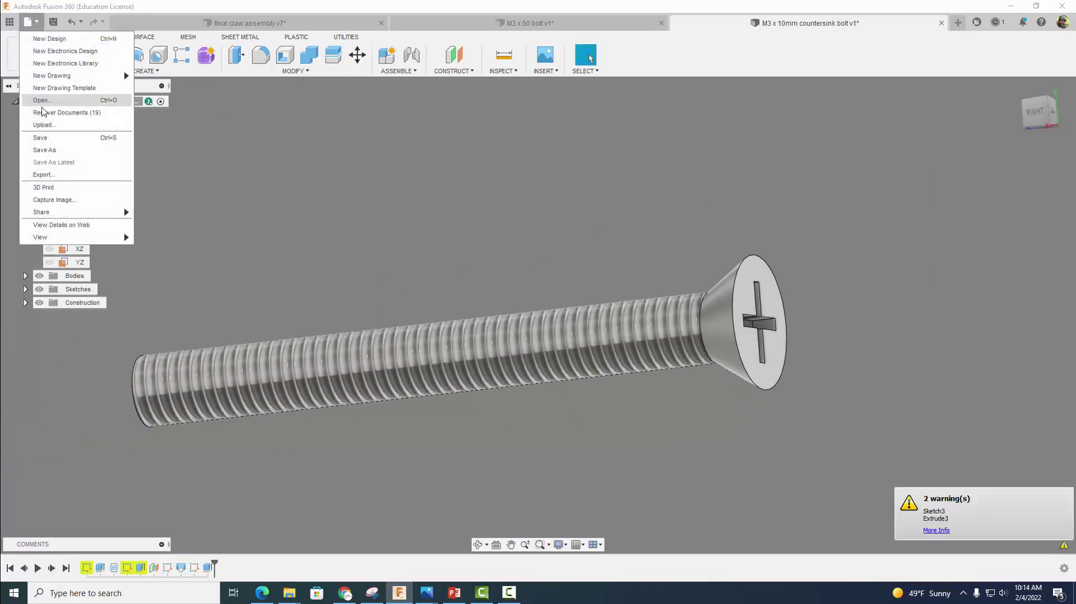
pyautogui.click(50, 150)
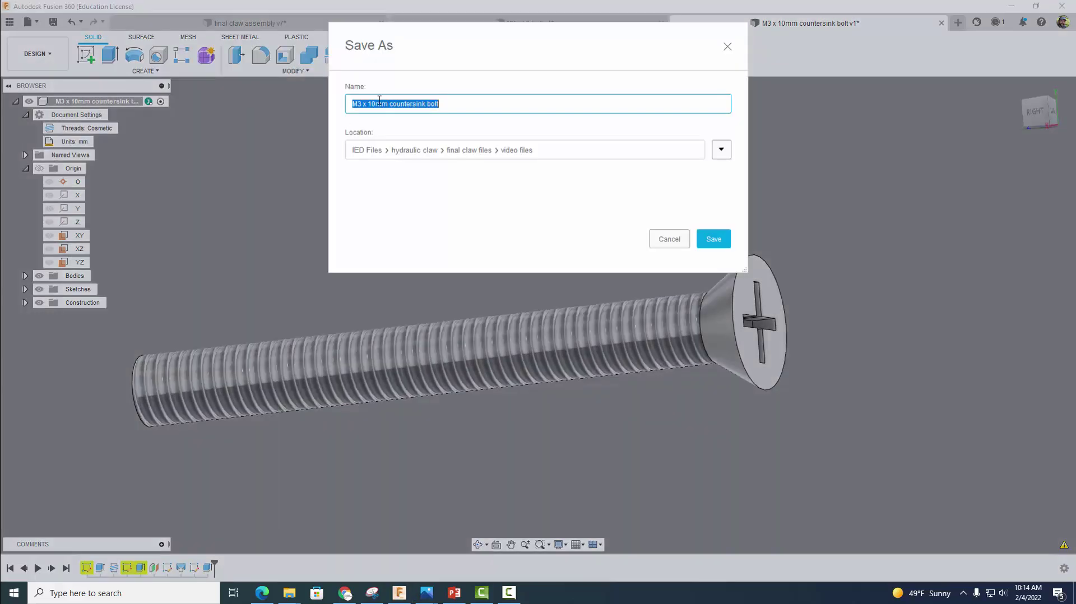
pyautogui.click(377, 100)
pyautogui.write('8')
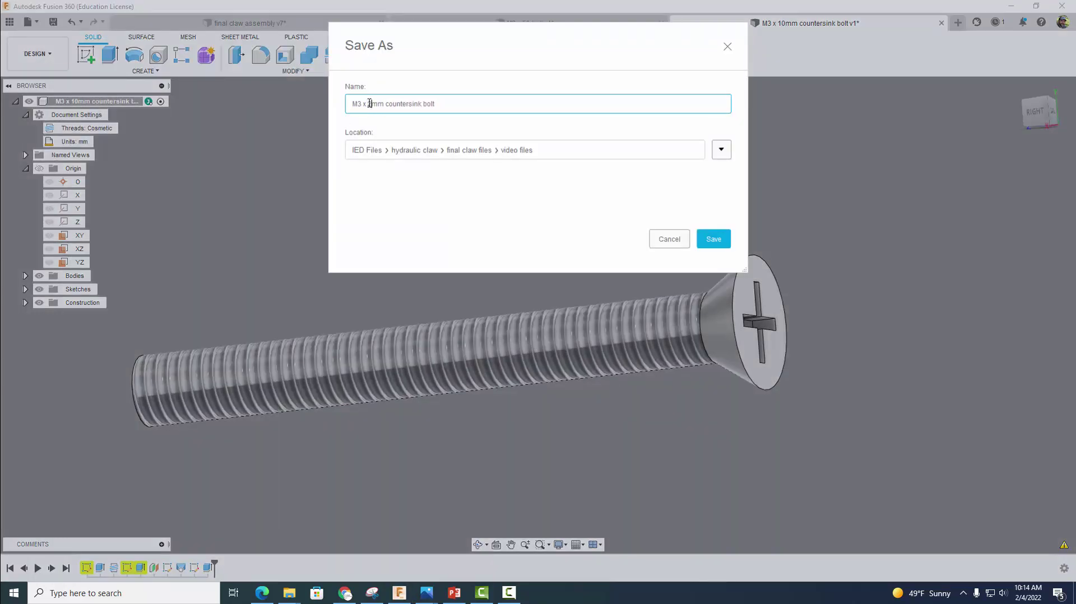
pyautogui.click(712, 239)
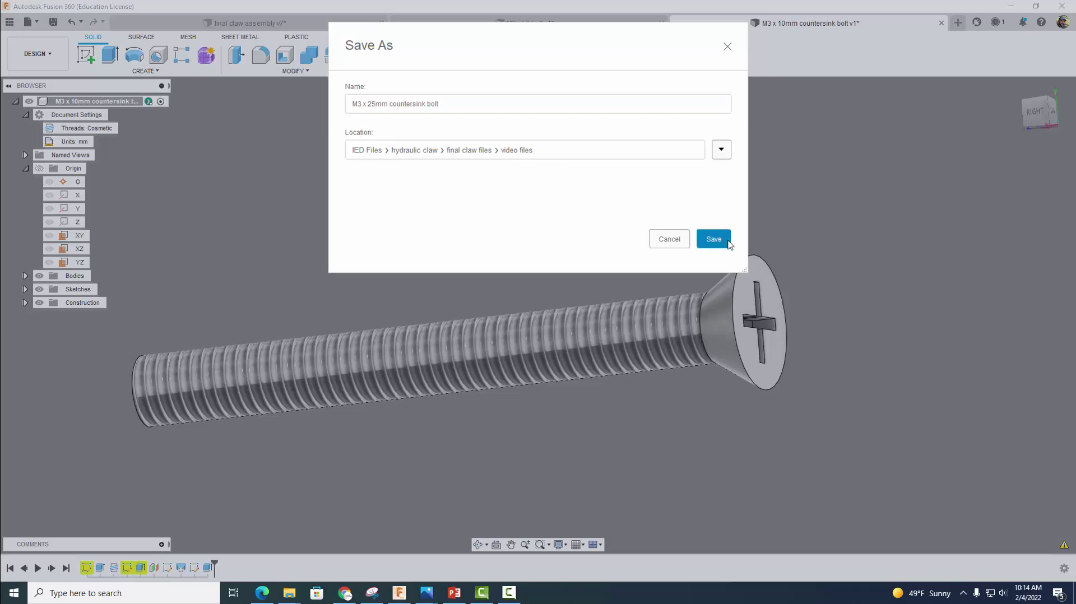
# Set the extrusion distance of the countersunk bolt's shank to 30 mm.
pyautogui.rightClick(99, 567)
pyautogui.click(122, 459)
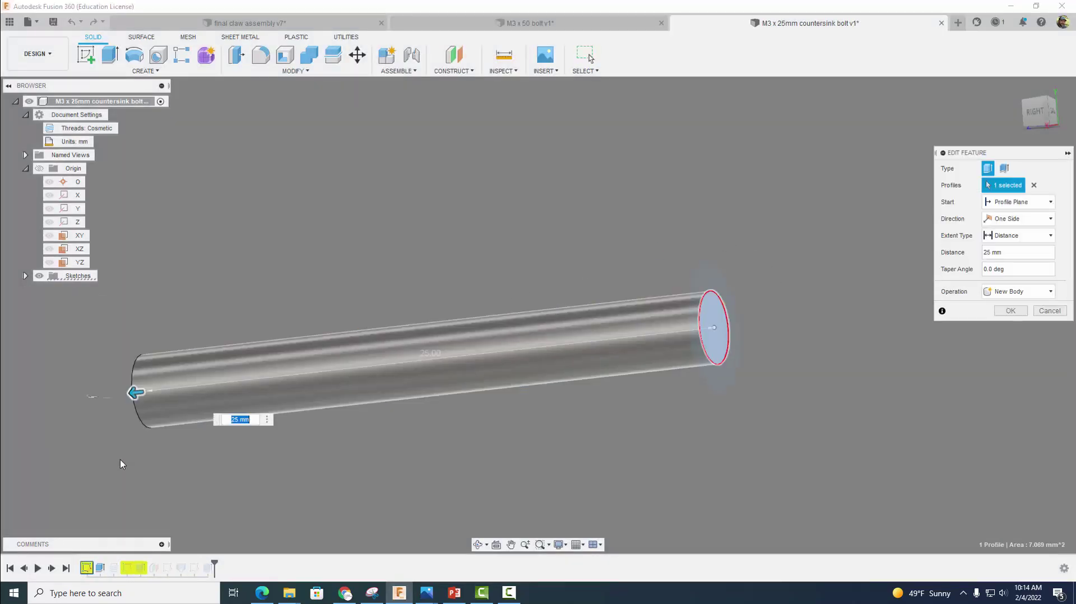
pyautogui.write('30')
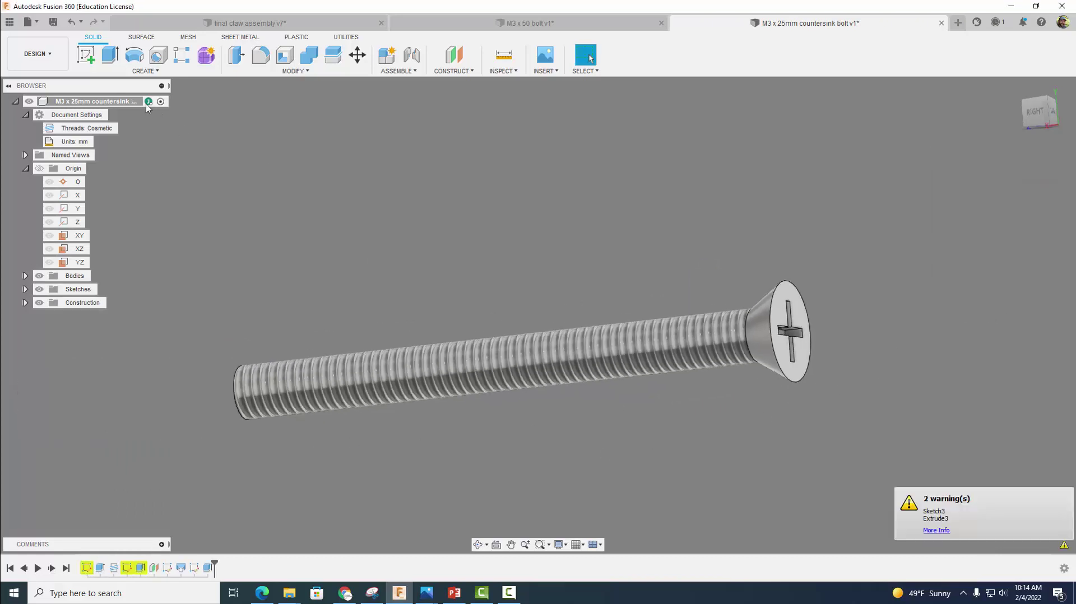
# Save this version as a separate design named "M3 x 30mm countersink bolt" in the video files folder.
pyautogui.click(28, 21)
pyautogui.click(45, 150)
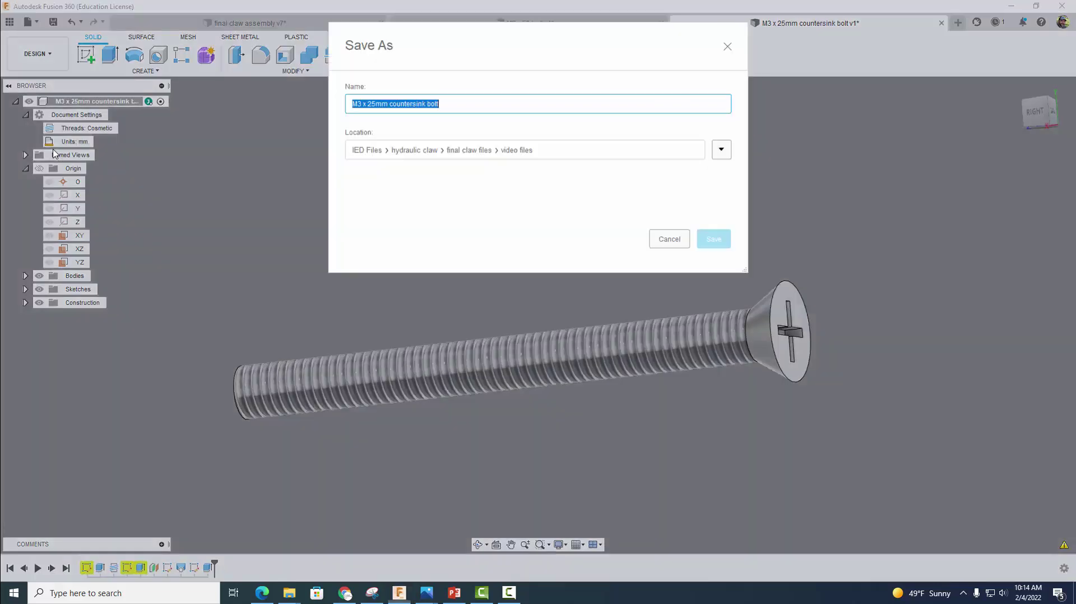
pyautogui.moveTo(368, 105); pyautogui.dragTo(372, 105)
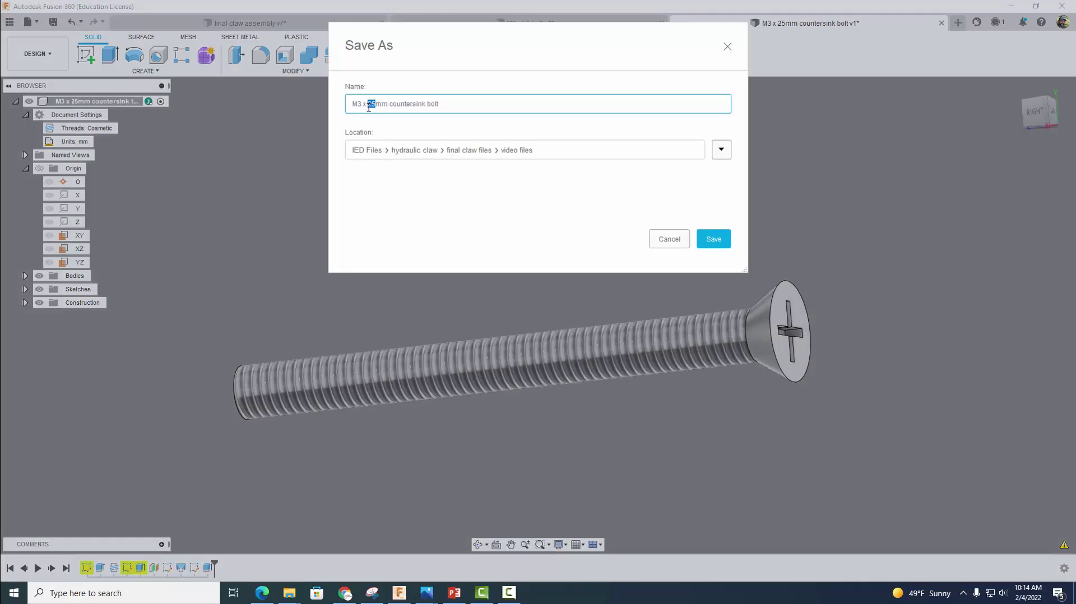
pyautogui.write('30')
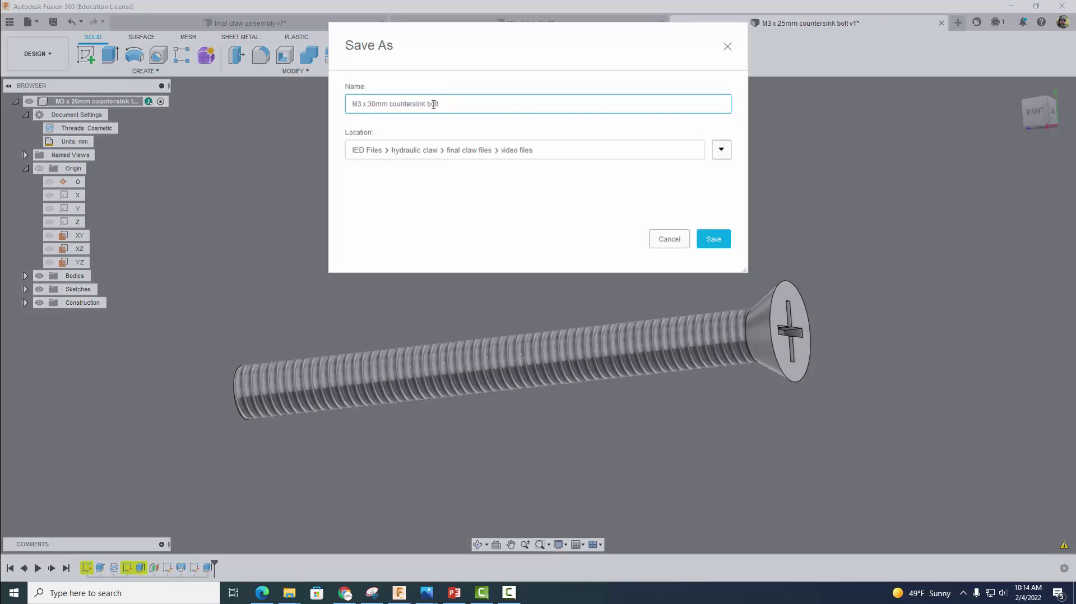
pyautogui.click(713, 239)
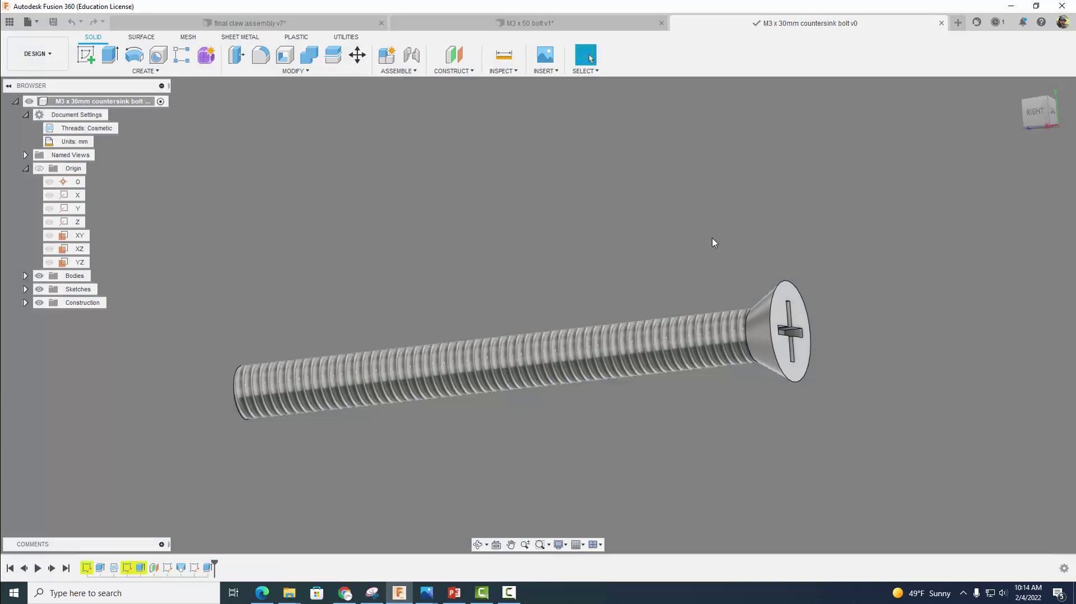
# Open the video files folder in the project data and look through the saved M3 bolt designs.
pyautogui.click(9, 22)
pyautogui.scroll(10, 87, 164)
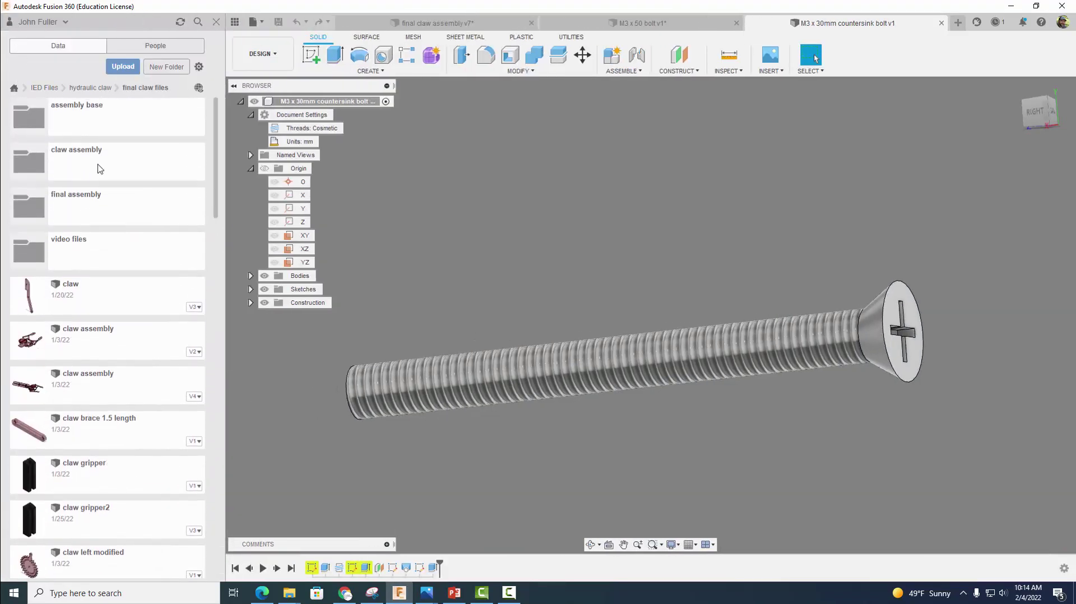
pyautogui.click(102, 247)
pyautogui.scroll(-6, 104, 249)
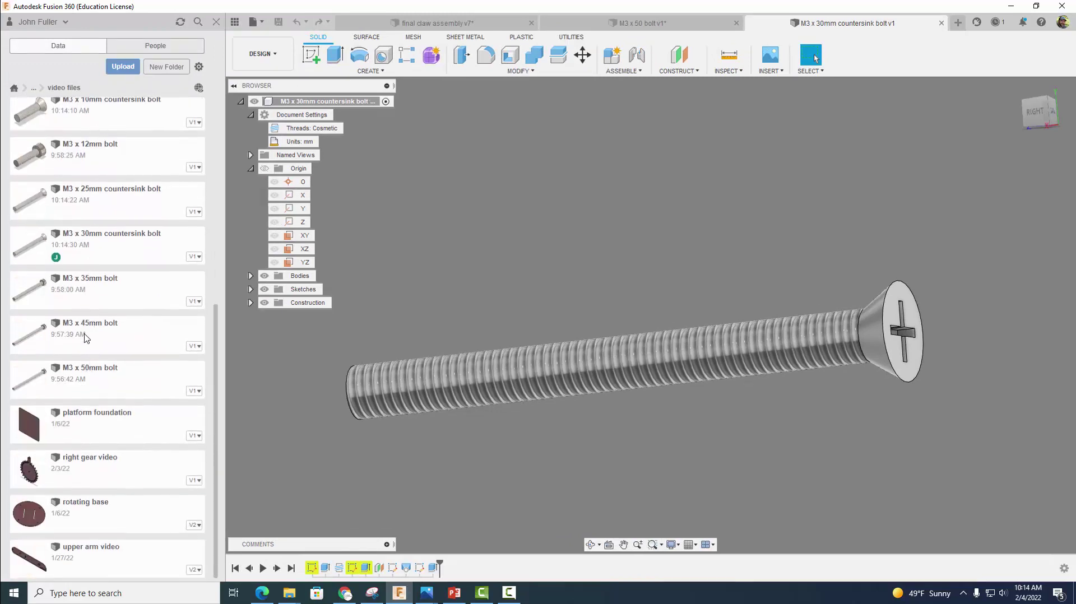
pyautogui.scroll(3, 82, 216)
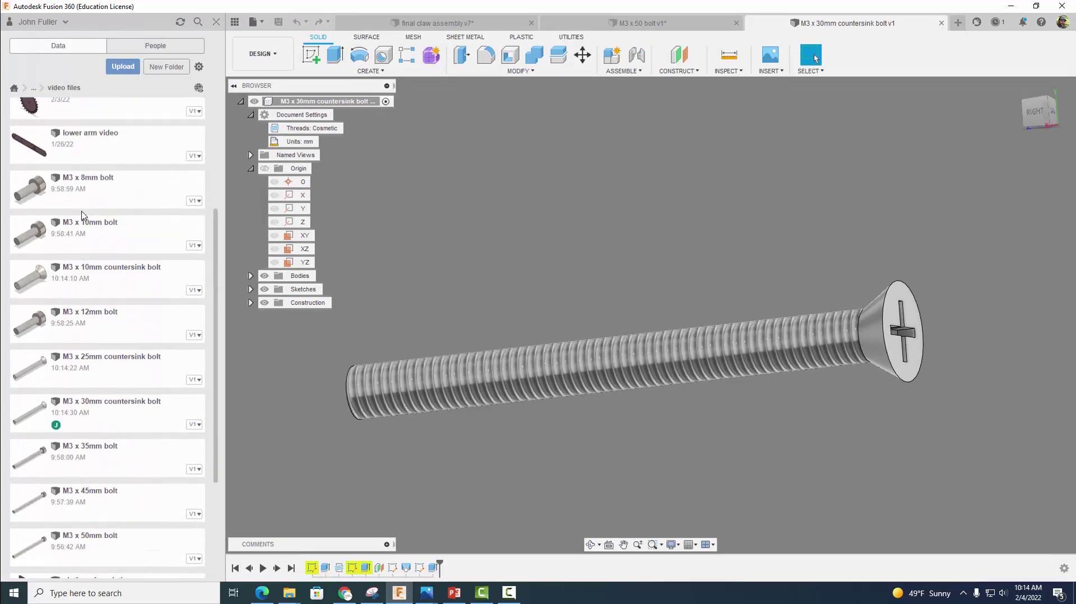